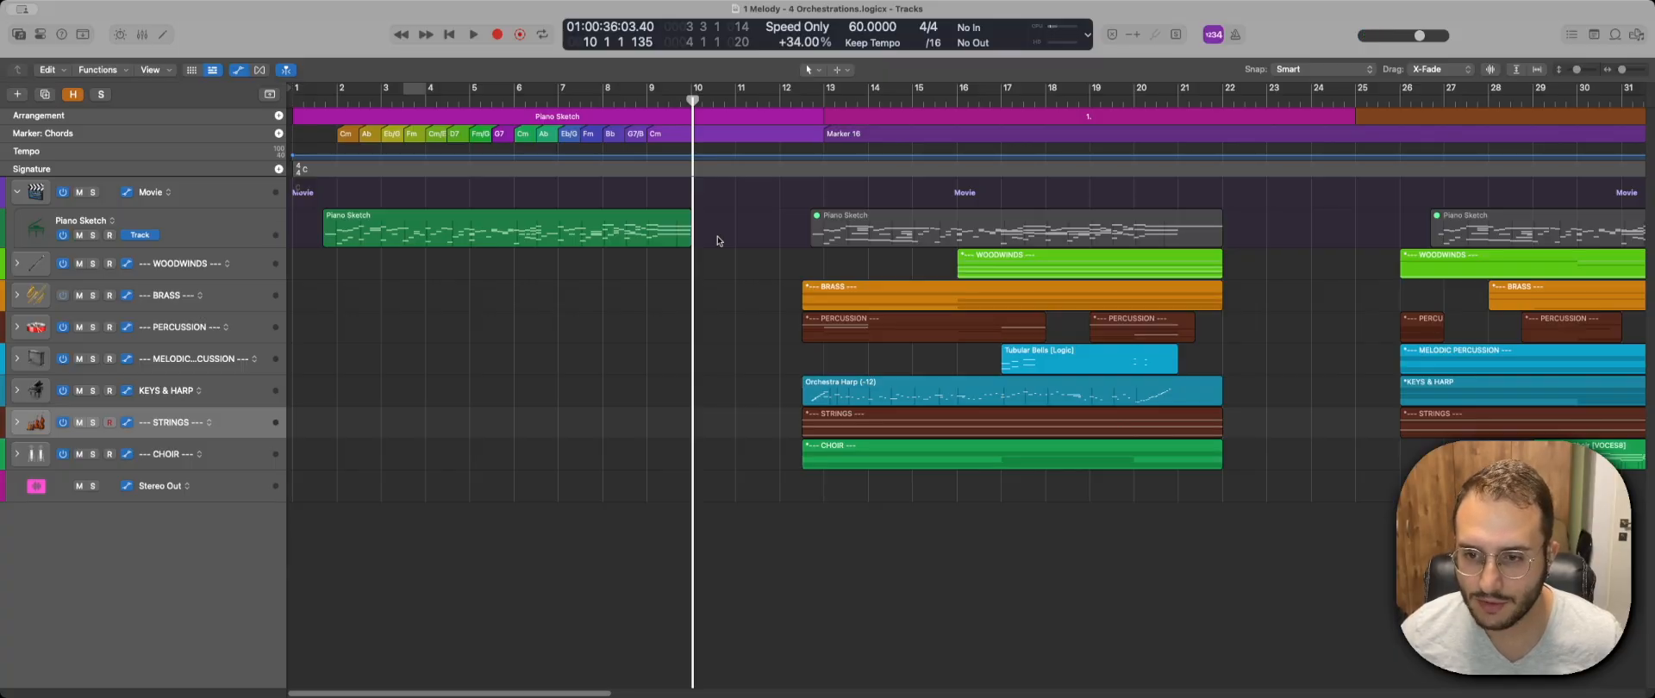
Select the first orchestration's legato string regions from Violin I down to Cello and open them in the Piano Roll.
{"action": "scroll", "coordinate": [647, 250], "scroll_direction": "right", "scroll_amount": 5}
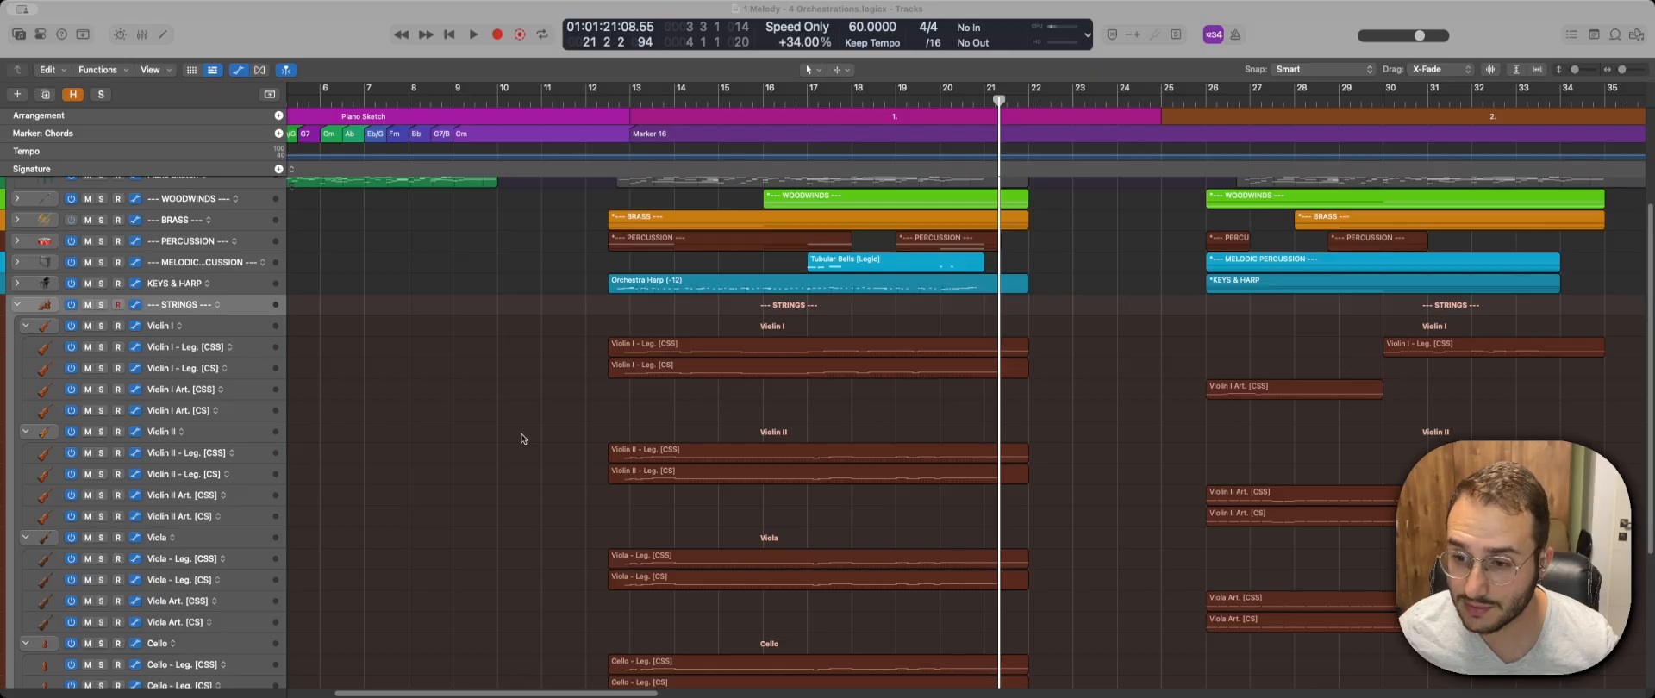
{"action": "scroll", "coordinate": [526, 441], "scroll_direction": "right", "scroll_amount": 3}
{"action": "scroll", "coordinate": [522, 437], "scroll_direction": "right", "scroll_amount": 1}
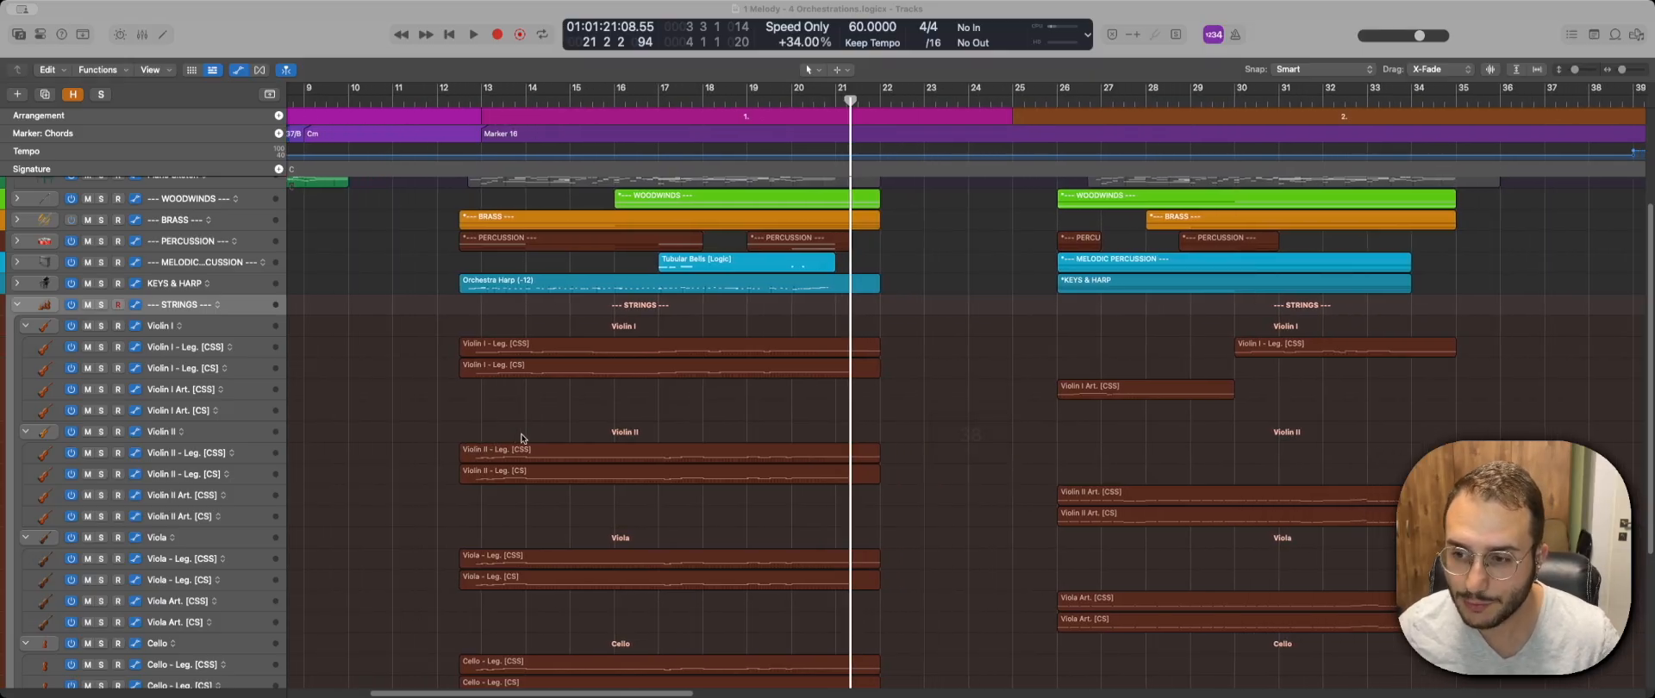
{"action": "scroll", "coordinate": [417, 322], "scroll_direction": "right", "scroll_amount": 1}
{"action": "scroll", "coordinate": [417, 321], "scroll_direction": "down", "scroll_amount": 1}
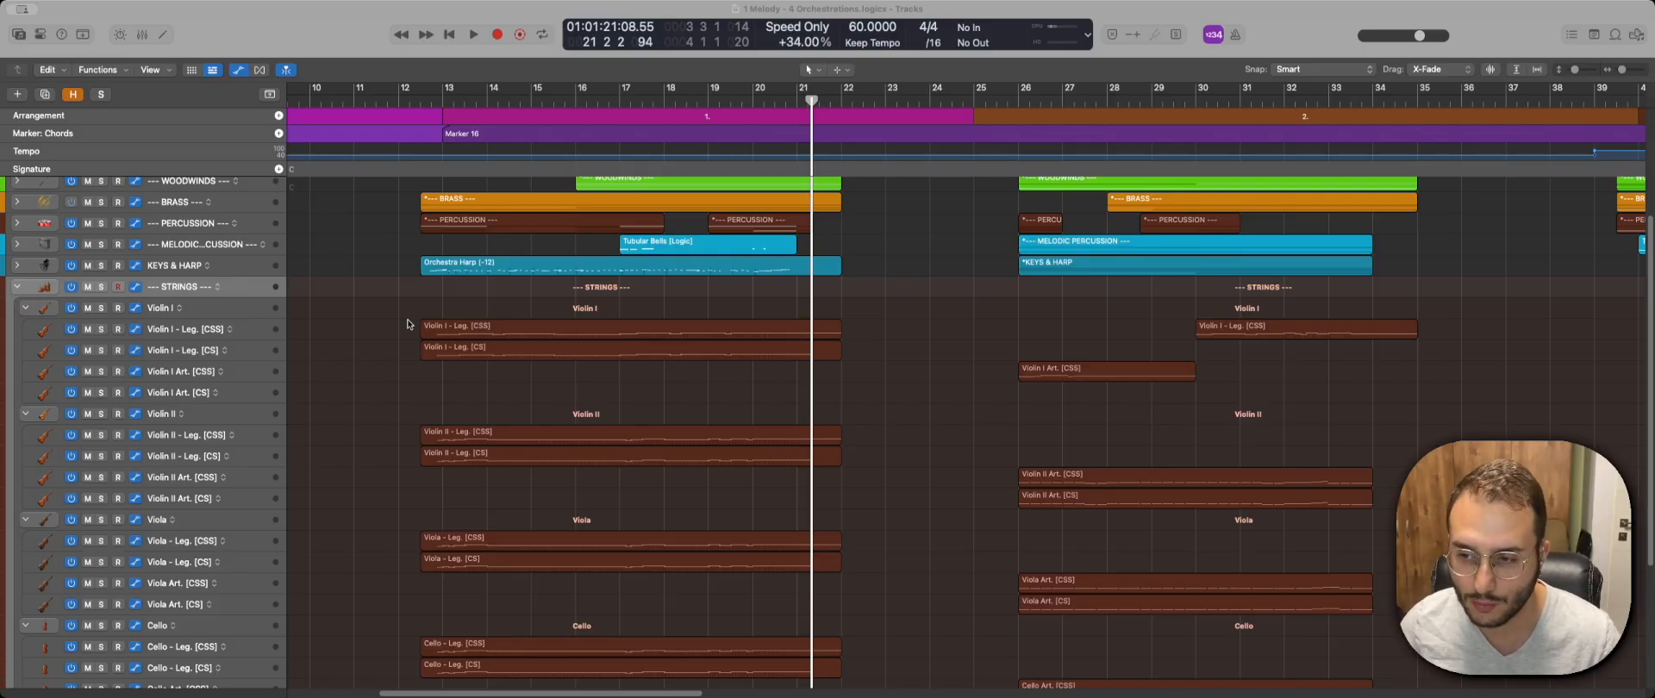
{"action": "scroll", "coordinate": [409, 320], "scroll_direction": "down", "scroll_amount": 1}
{"action": "left_click_drag", "start_coordinate": [399, 295], "coordinate": [442, 400]}
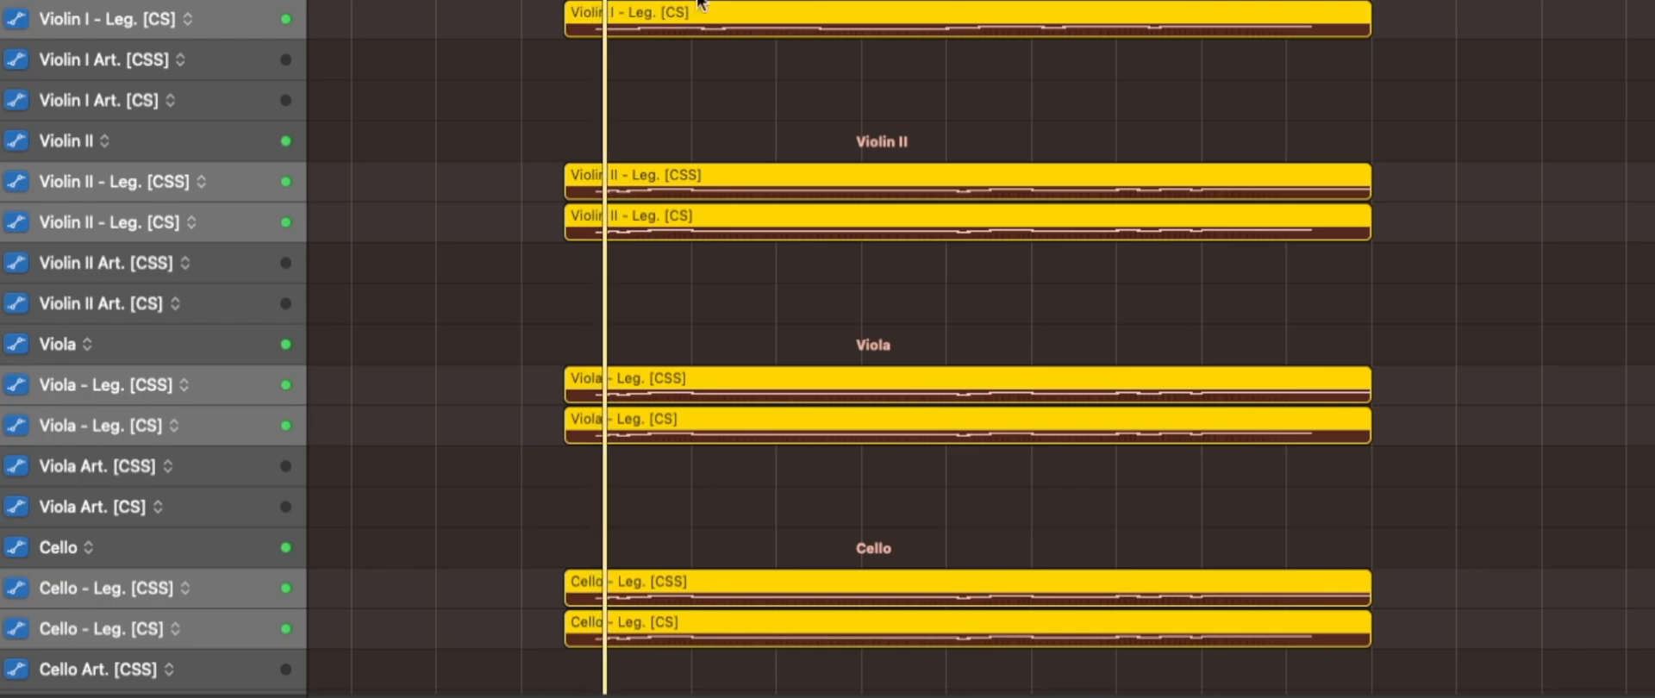
{"action": "key", "text": "p"}
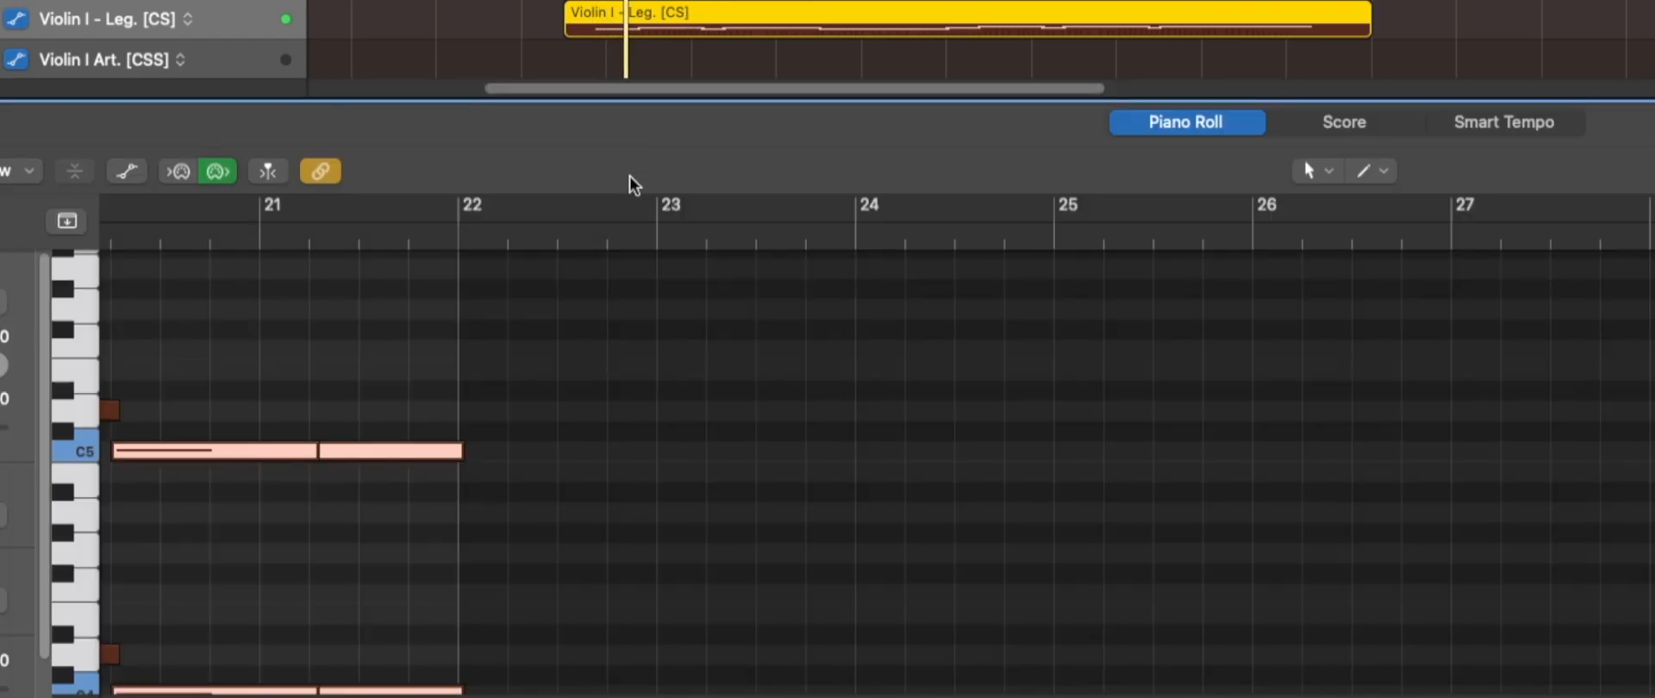
Enlarge the Piano Roll to examine the string melody between bars 13 and 22 during playback, and close the editor.
{"action": "scroll", "coordinate": [465, 439], "scroll_direction": "down", "scroll_amount": 8}
{"action": "scroll", "coordinate": [377, 489], "scroll_direction": "up", "scroll_amount": 4}
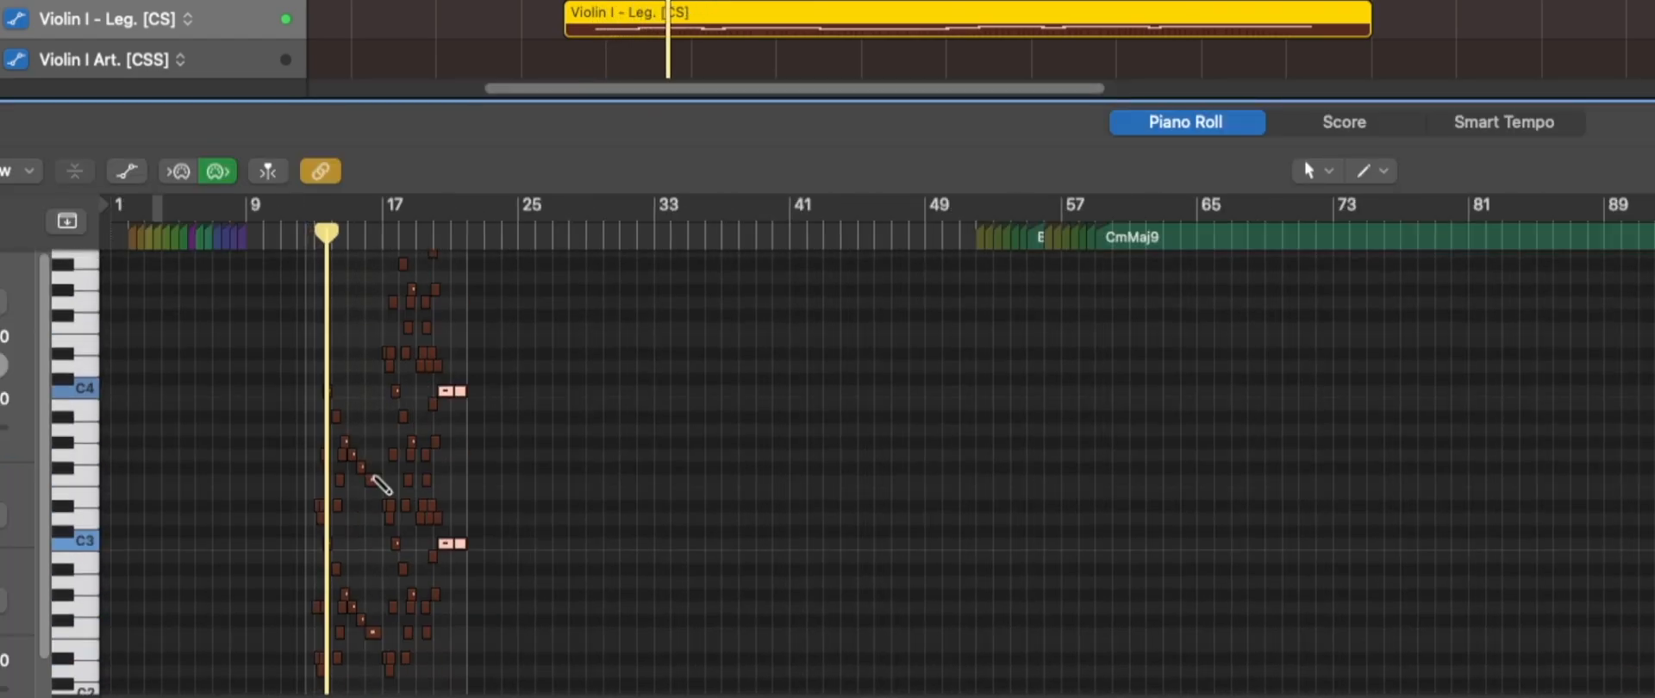
{"action": "scroll", "coordinate": [381, 477], "scroll_direction": "down", "scroll_amount": 2}
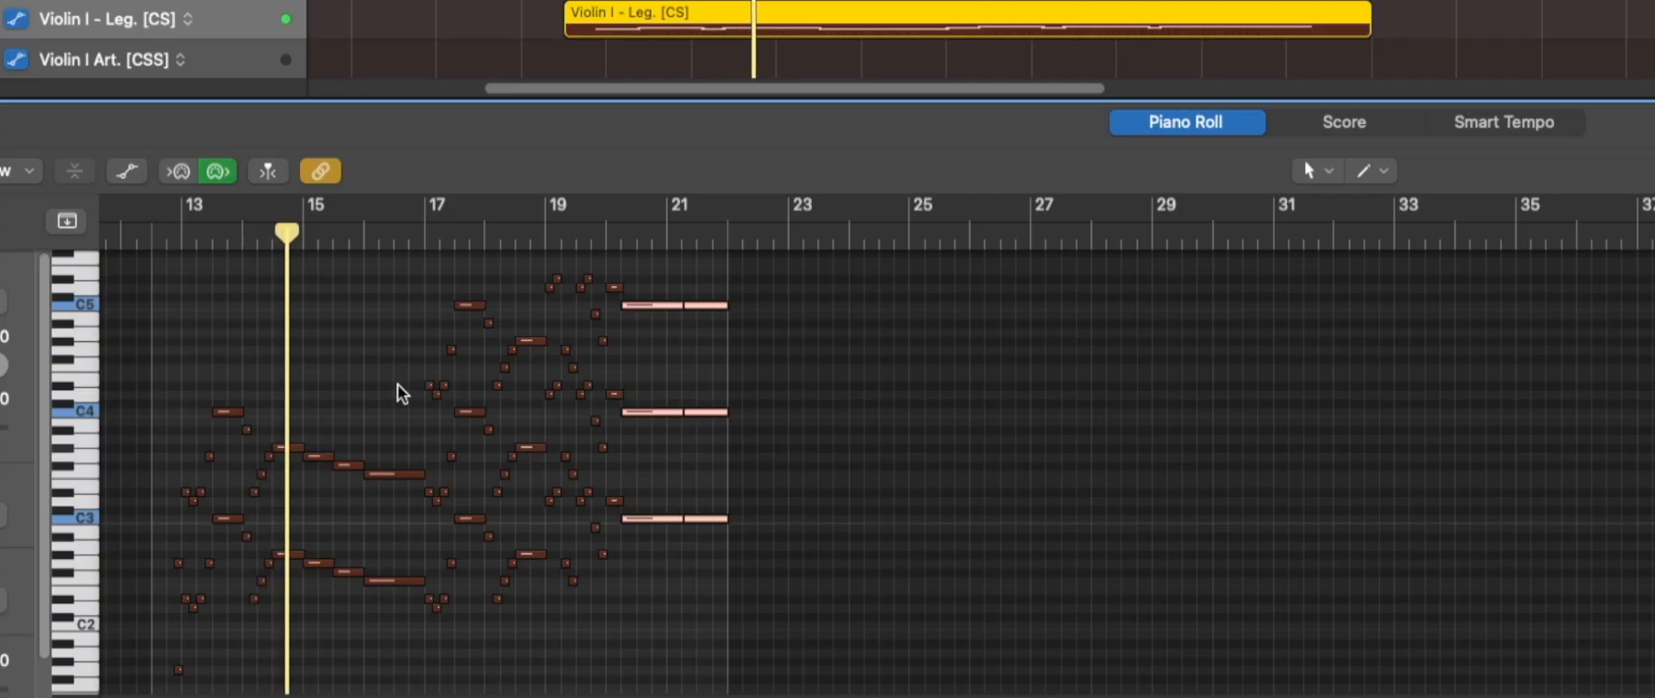
{"action": "left_click_drag", "start_coordinate": [742, 100], "coordinate": [743, 0]}
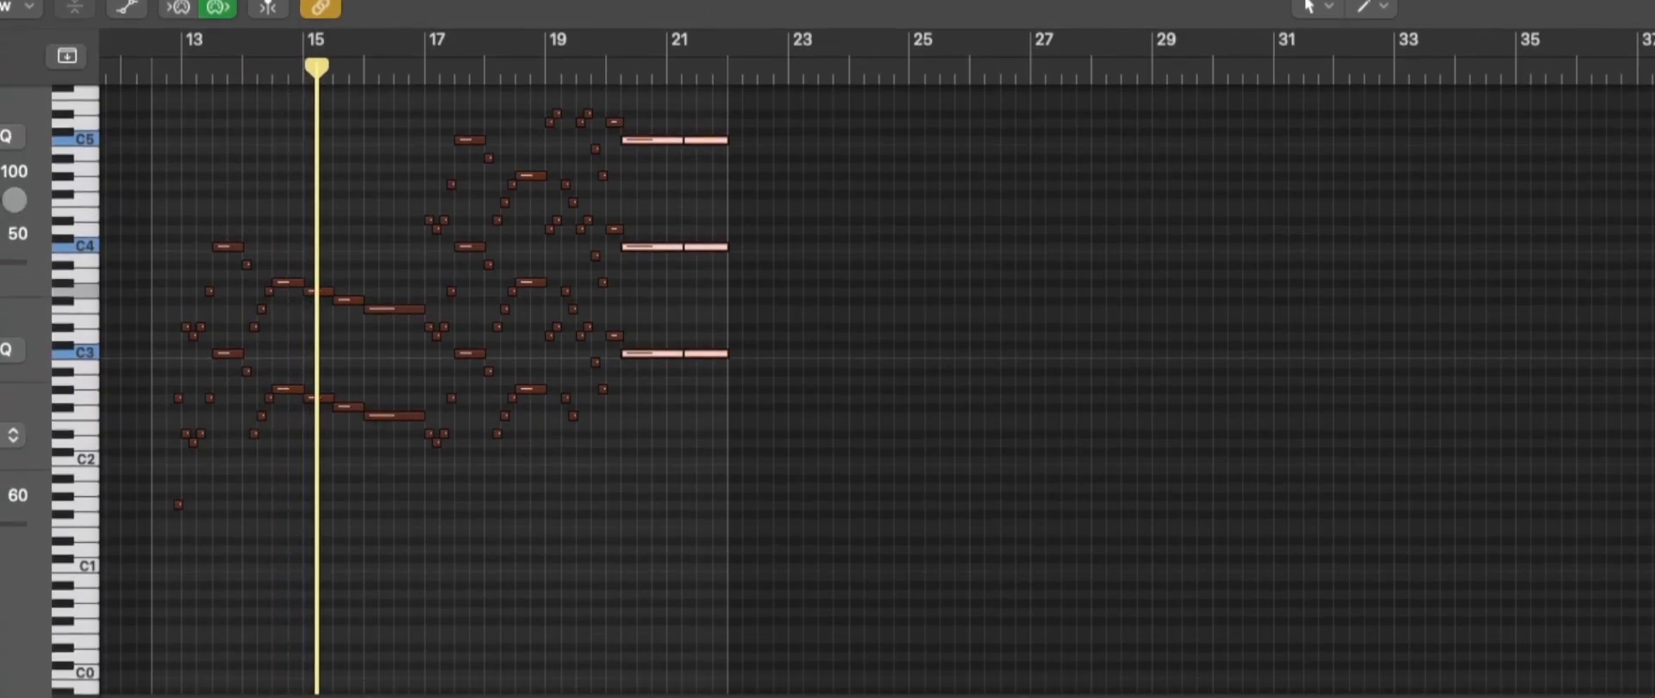
{"action": "scroll", "coordinate": [418, 303], "scroll_direction": "up", "scroll_amount": 3}
{"action": "scroll", "coordinate": [395, 292], "scroll_direction": "left", "scroll_amount": 3}
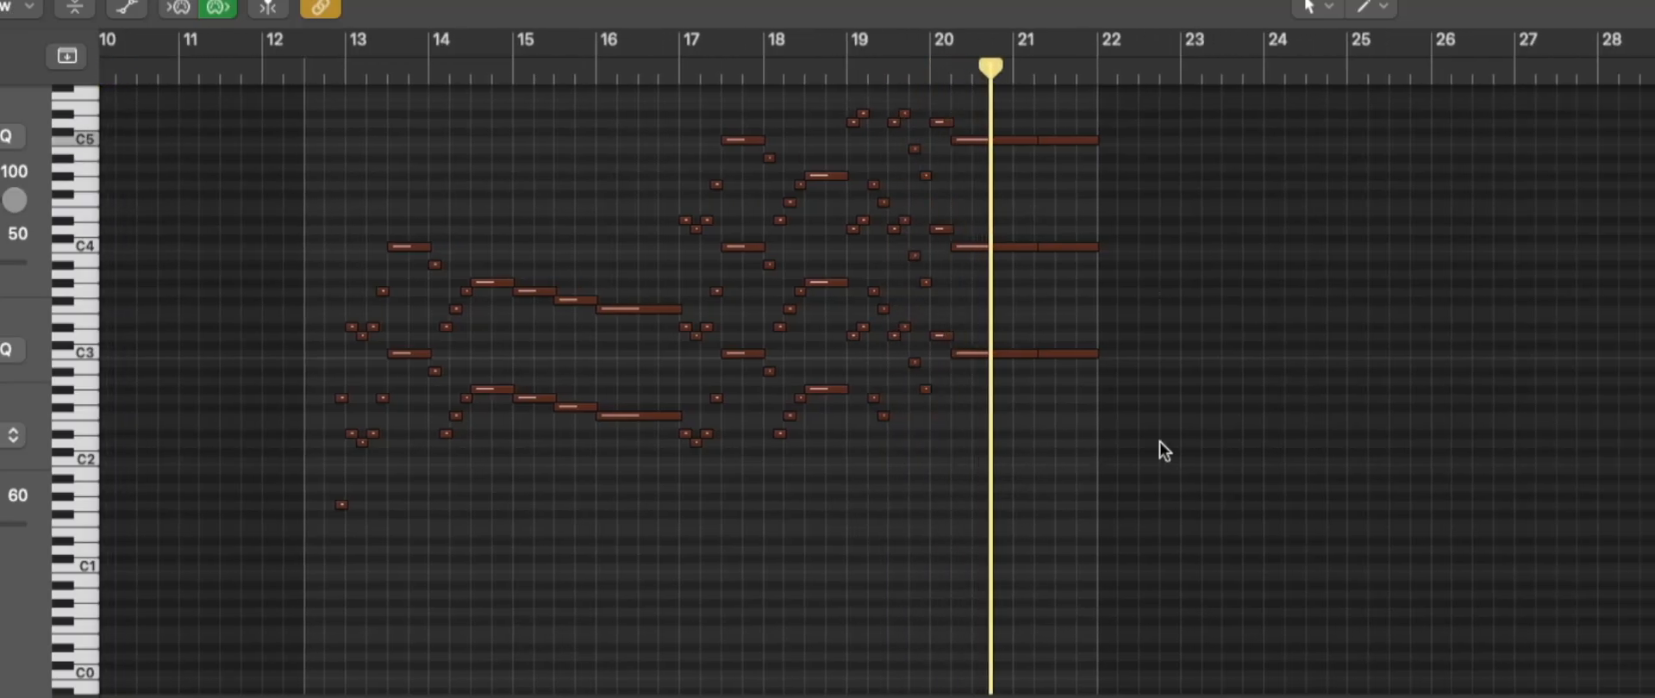
{"action": "key", "text": "space"}
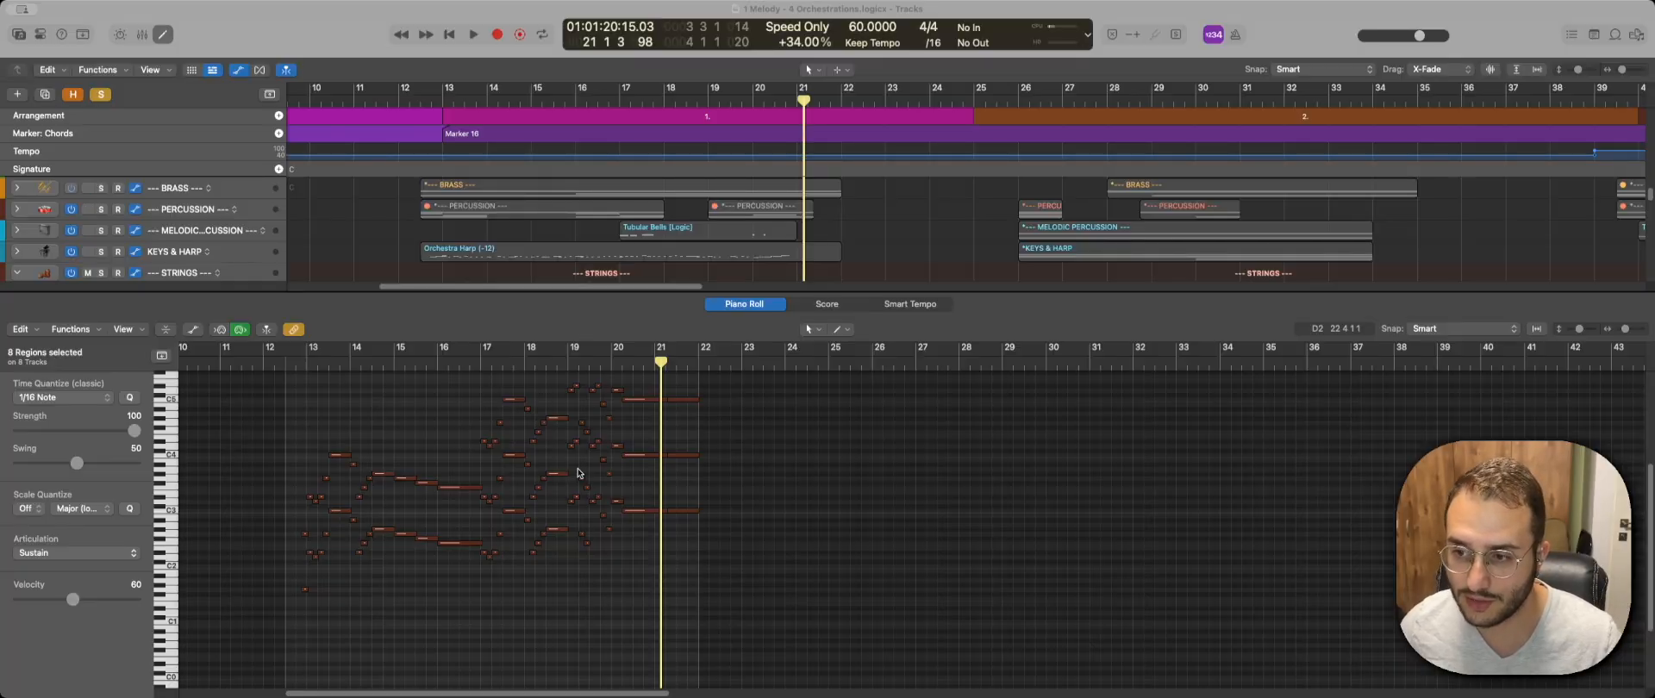
{"action": "key", "text": "e"}
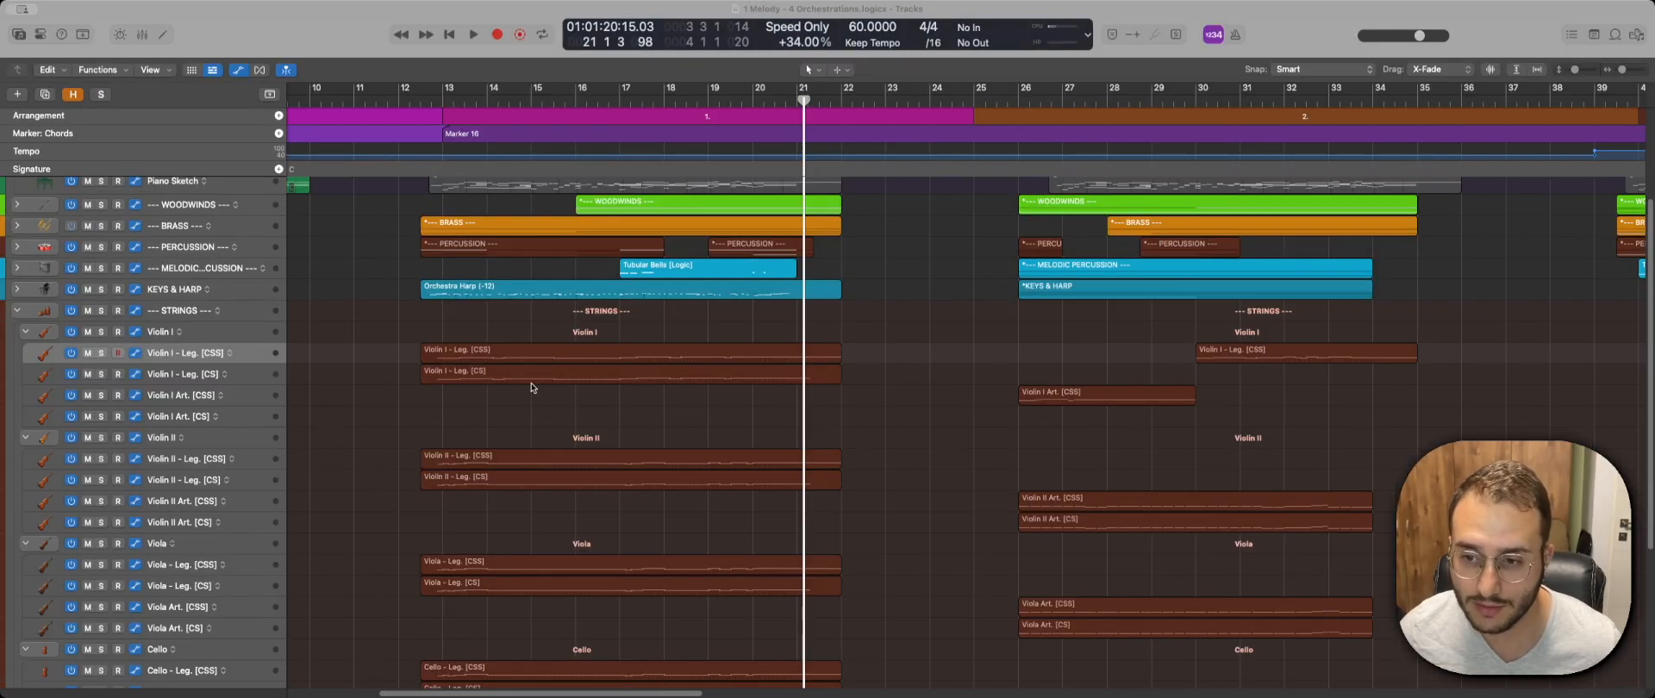
Open the first orchestration's French horn regions together in the Piano Roll and examine their notes.
{"action": "scroll", "coordinate": [532, 388], "scroll_direction": "down", "scroll_amount": 5}
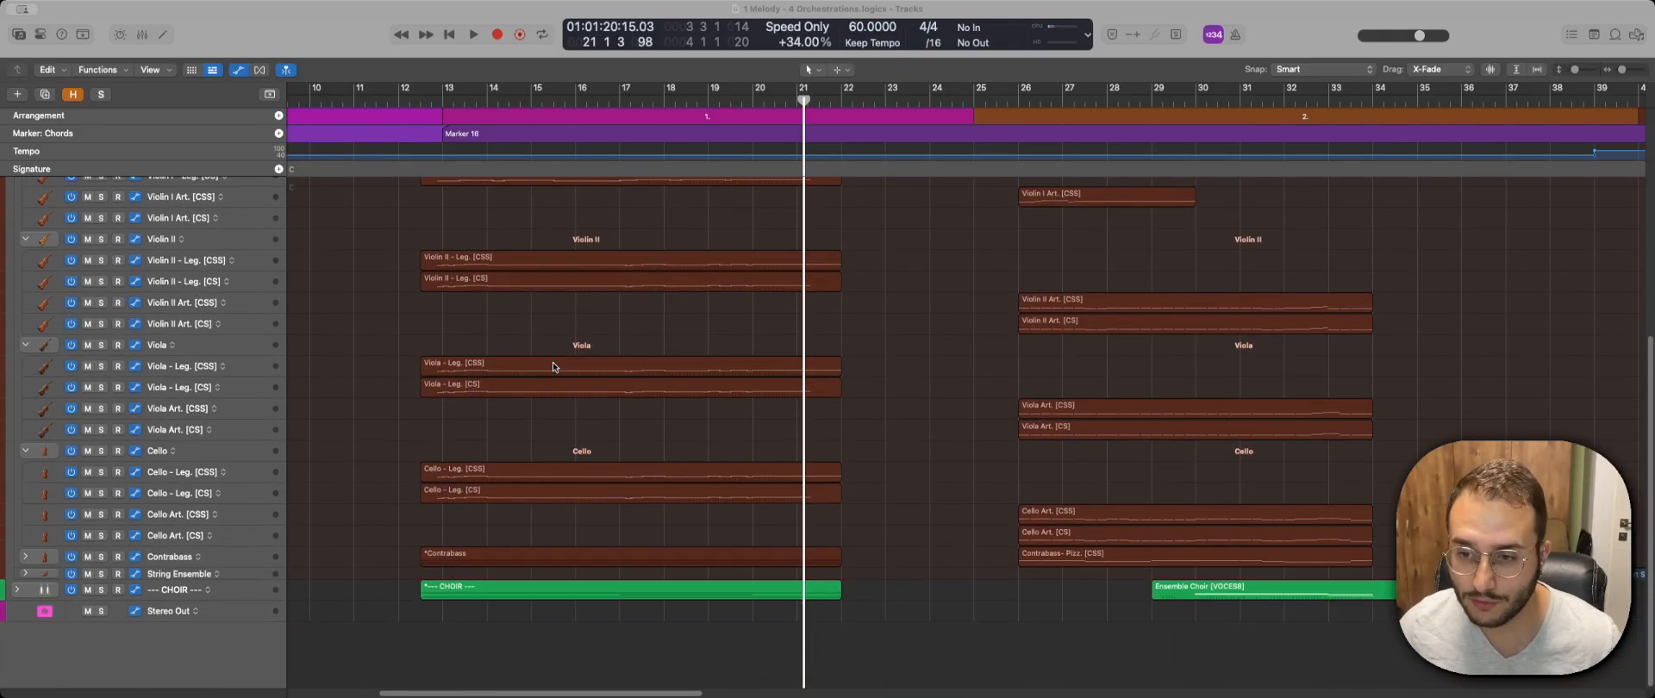
{"action": "scroll", "coordinate": [553, 366], "scroll_direction": "up", "scroll_amount": 4}
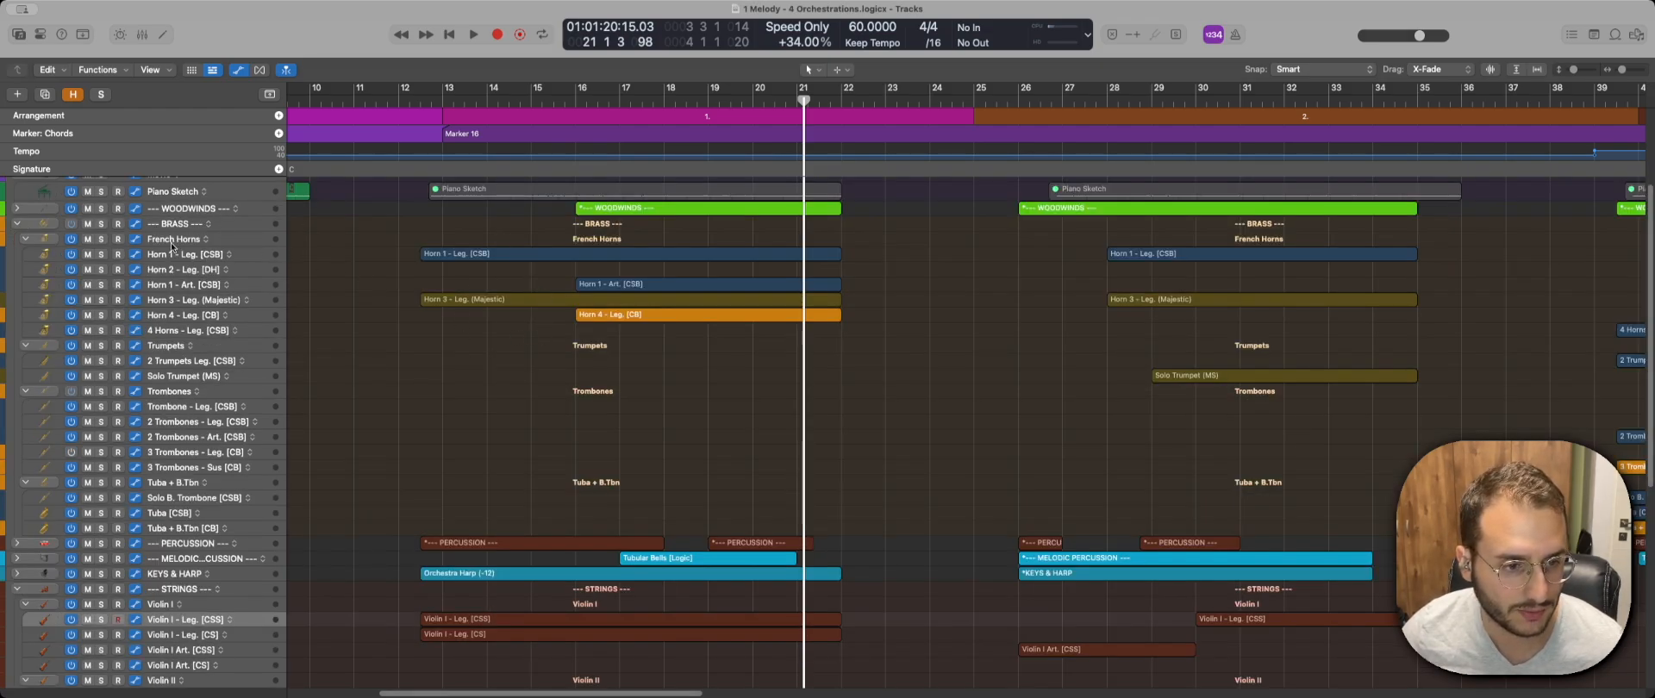
{"action": "left_click_drag", "start_coordinate": [643, 340], "coordinate": [673, 257]}
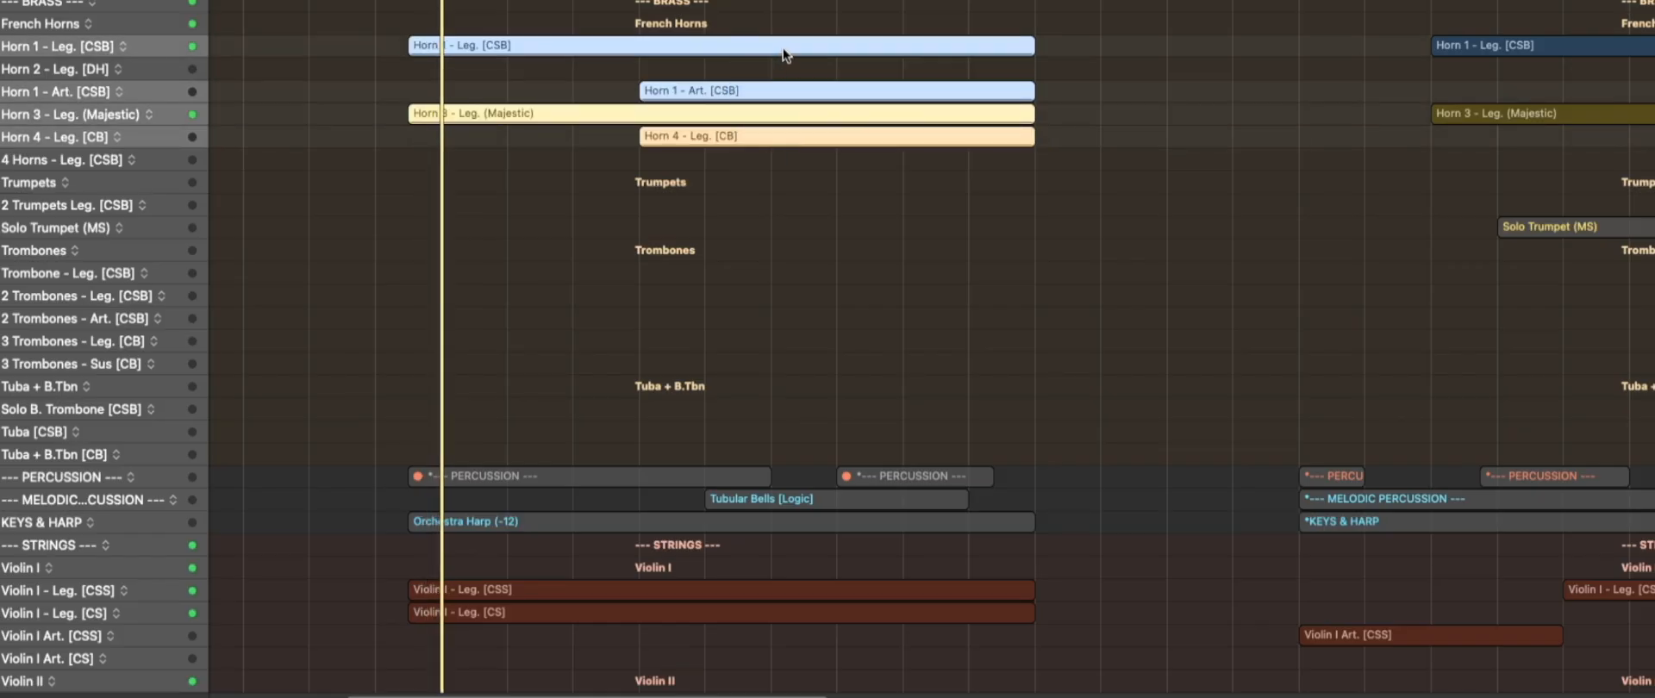
{"action": "key", "text": "p"}
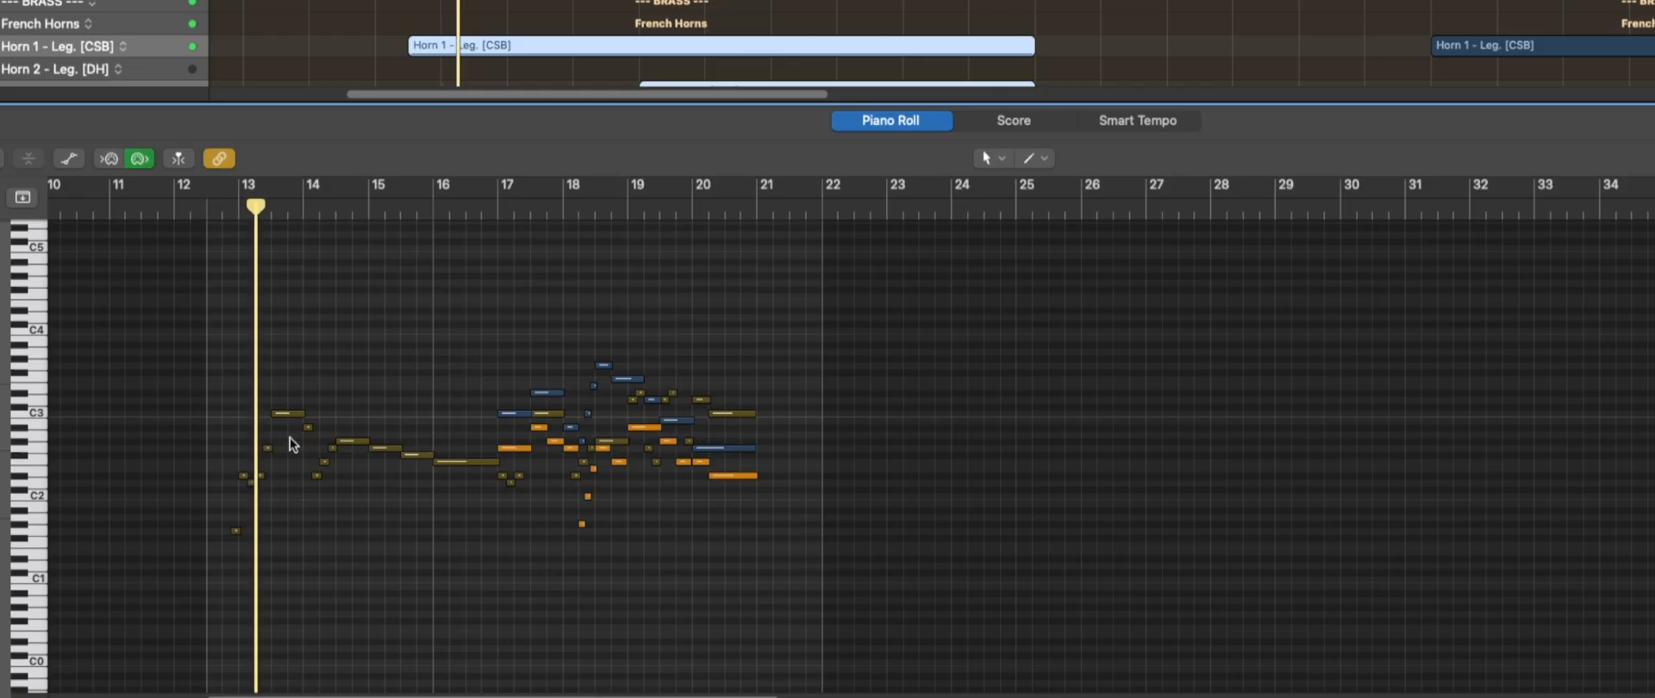
{"action": "scroll", "coordinate": [289, 444], "scroll_direction": "up", "scroll_amount": 5}
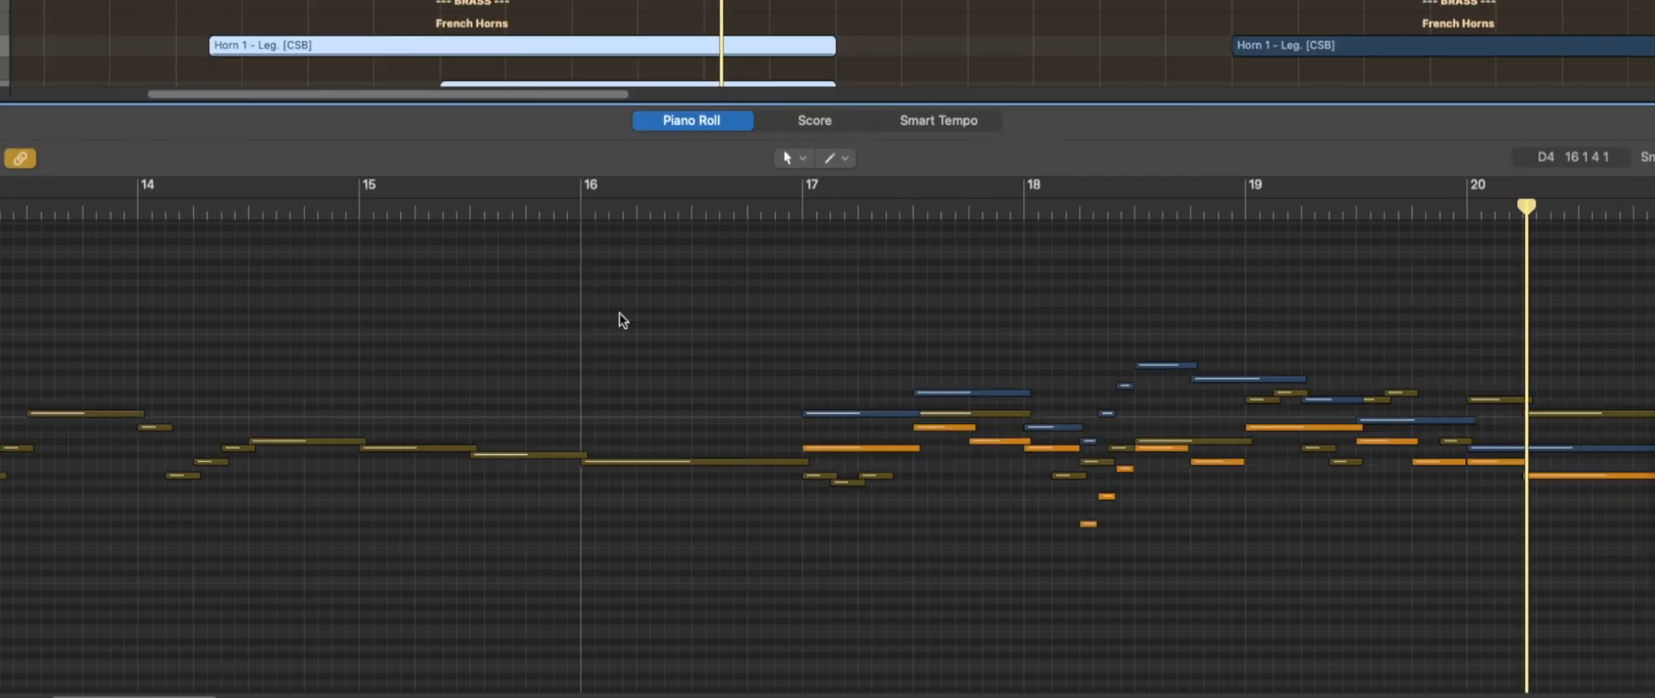
{"action": "key", "text": "x"}
{"action": "key", "text": "x"}
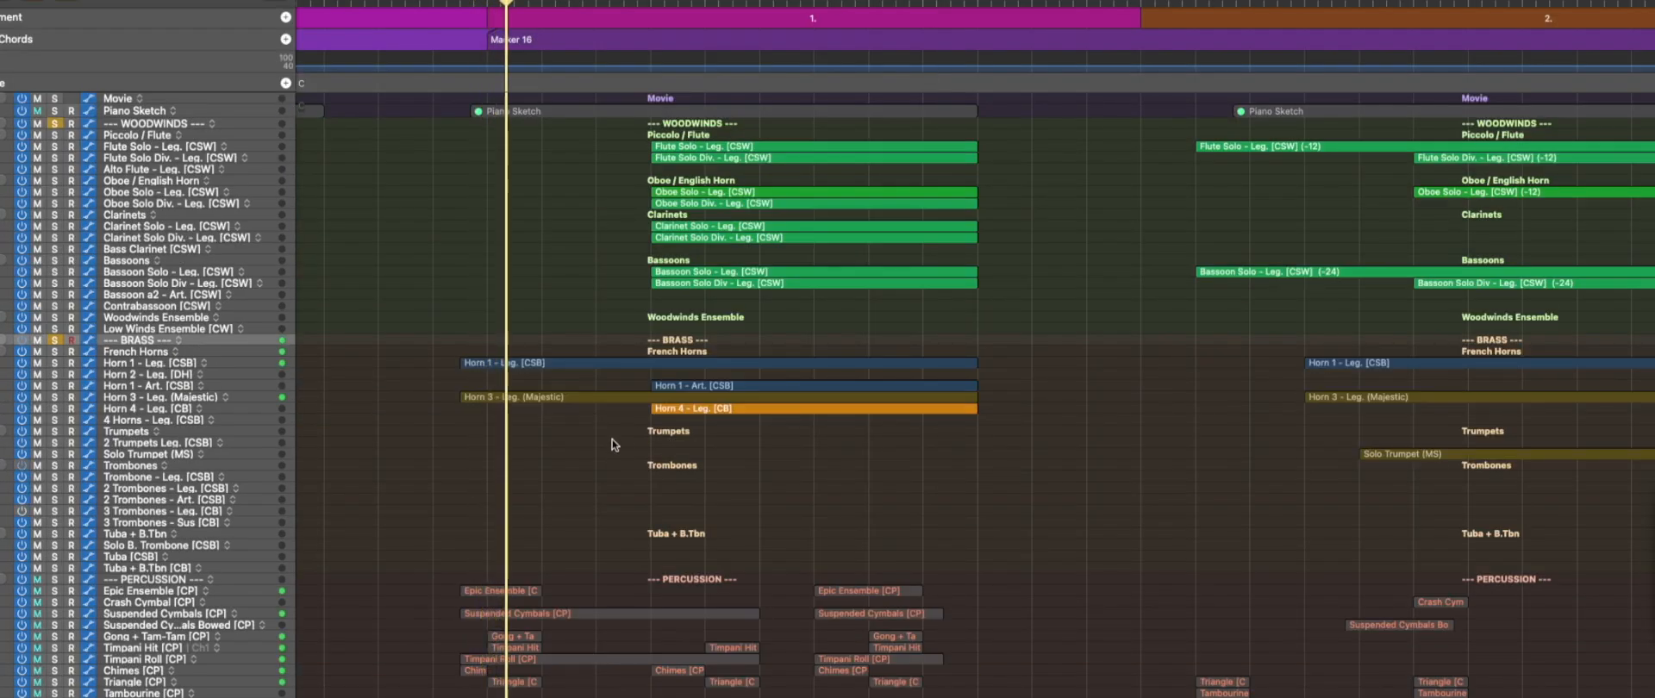
Examine the first orchestration's Orchestra Harp region in the Piano Roll and close the editor.
{"action": "scroll", "coordinate": [614, 445], "scroll_direction": "down", "scroll_amount": 5}
{"action": "scroll", "coordinate": [614, 444], "scroll_direction": "down", "scroll_amount": 12}
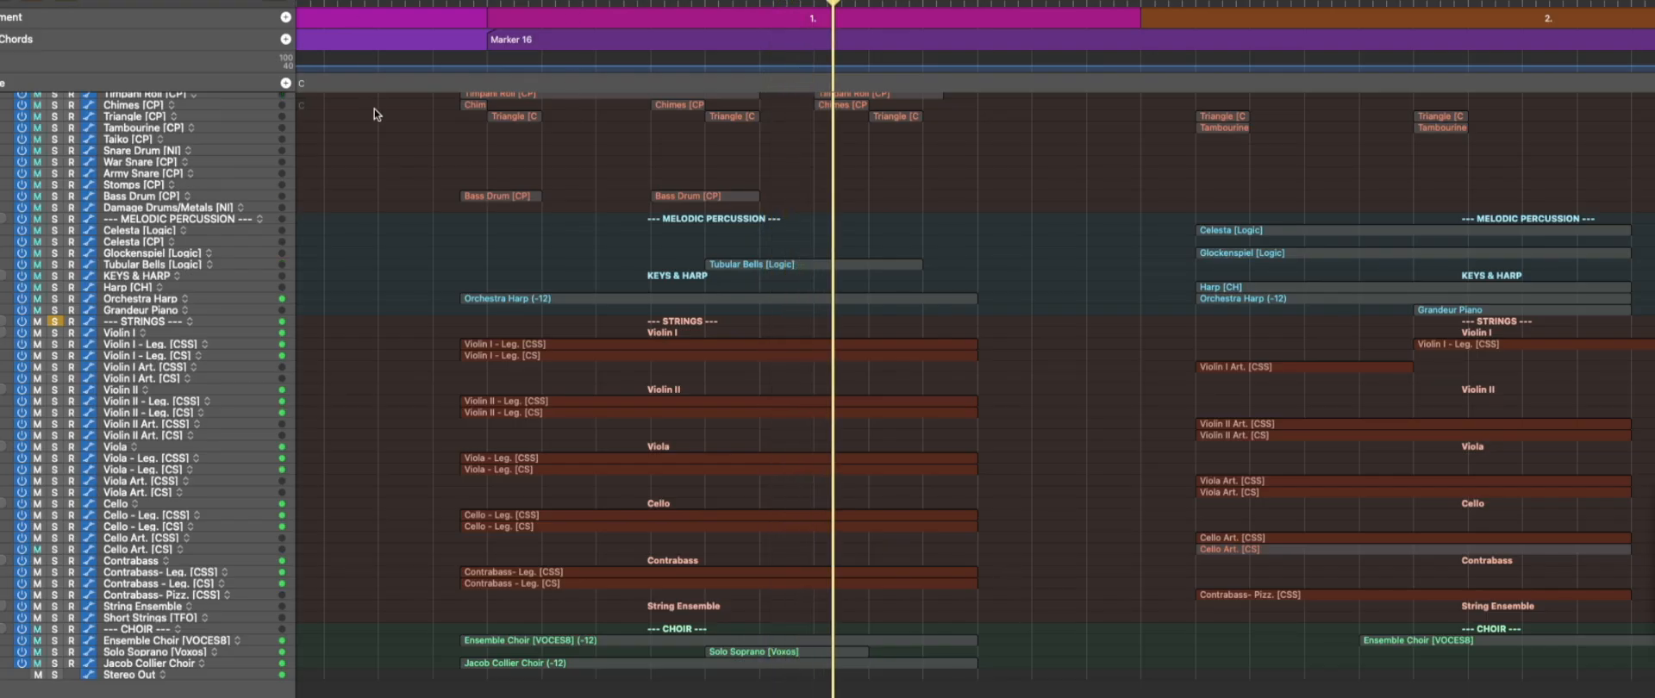
{"action": "scroll", "coordinate": [383, 299], "scroll_direction": "up", "scroll_amount": 6}
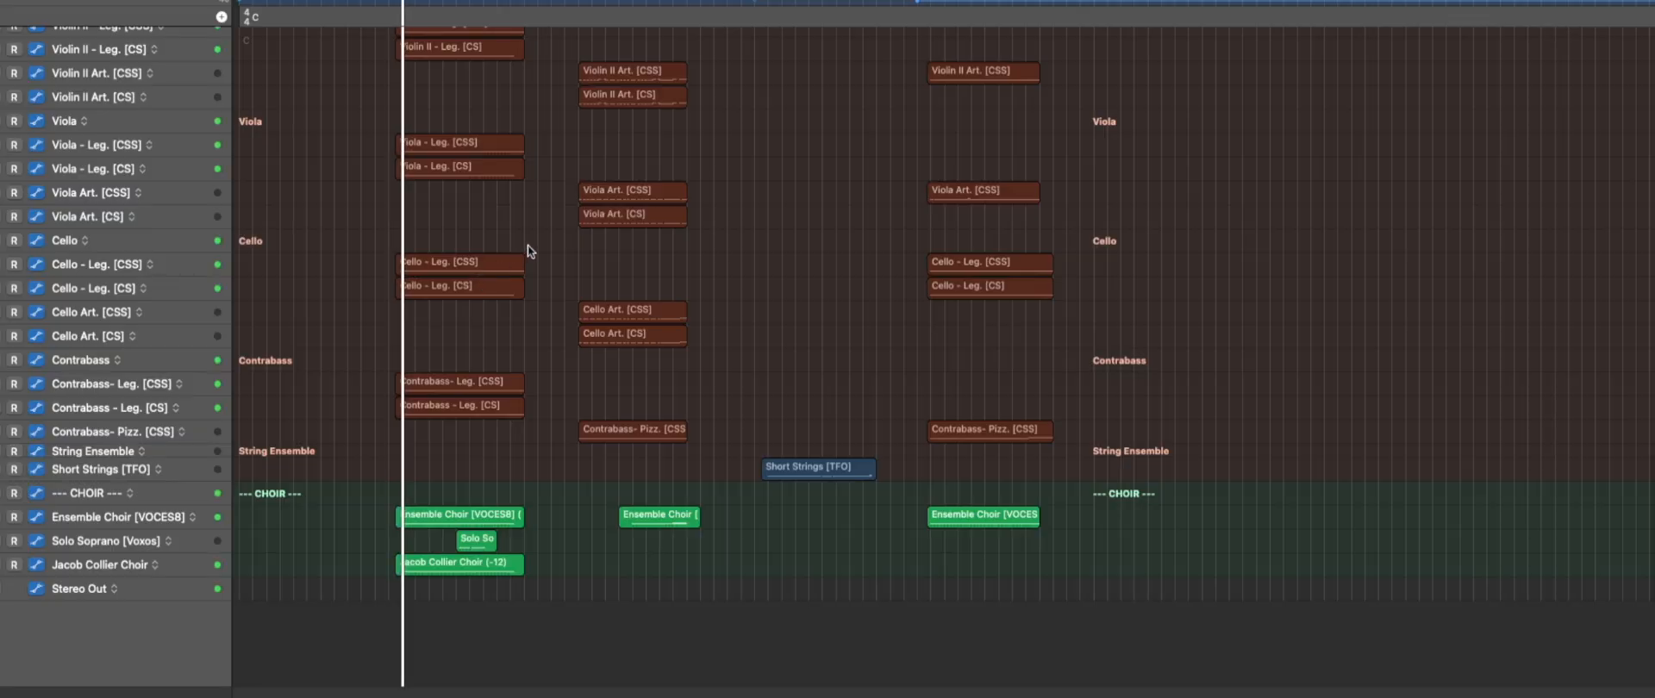
{"action": "key", "text": "super+Up"}
{"action": "key", "text": "super+Up"}
{"action": "key", "text": "super+Up"}
{"action": "double_click", "coordinate": [500, 201]}
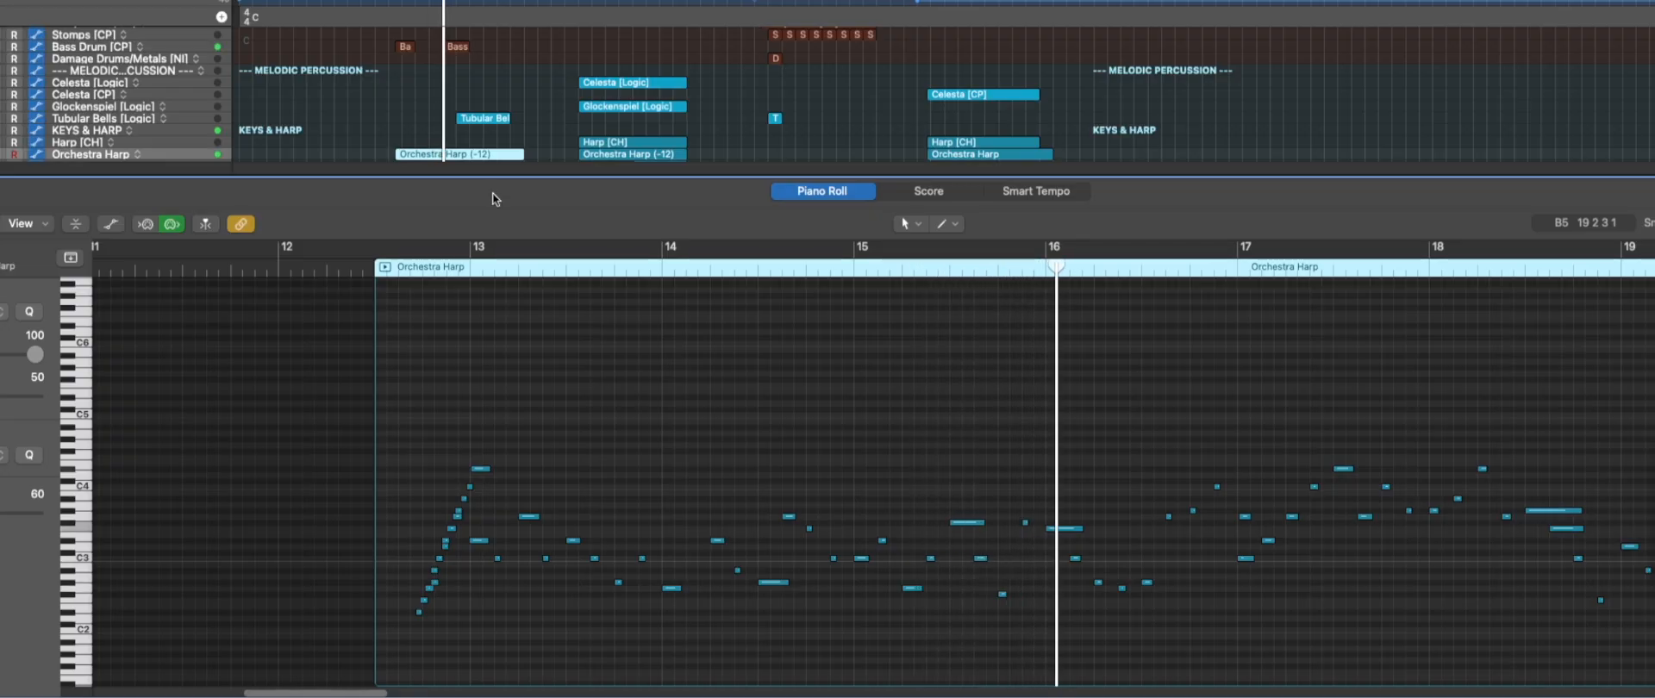
{"action": "scroll", "coordinate": [535, 462], "scroll_direction": "right", "scroll_amount": 3}
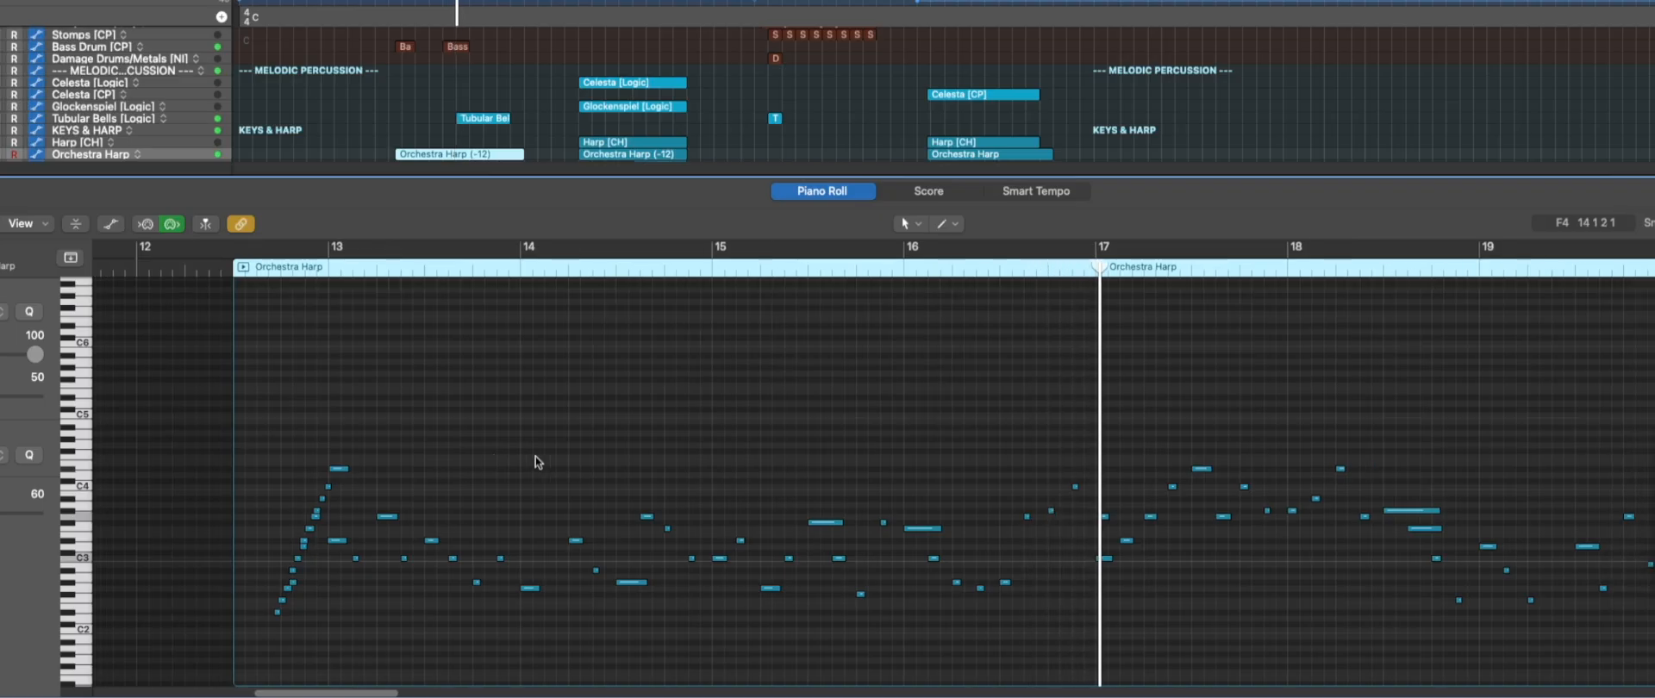
{"action": "key", "text": "p"}
Examine the first orchestration's Solo Soprano [Voxos] region in the Piano Roll and close the editor.
{"action": "left_click", "coordinate": [474, 573]}
{"action": "key", "text": "p"}
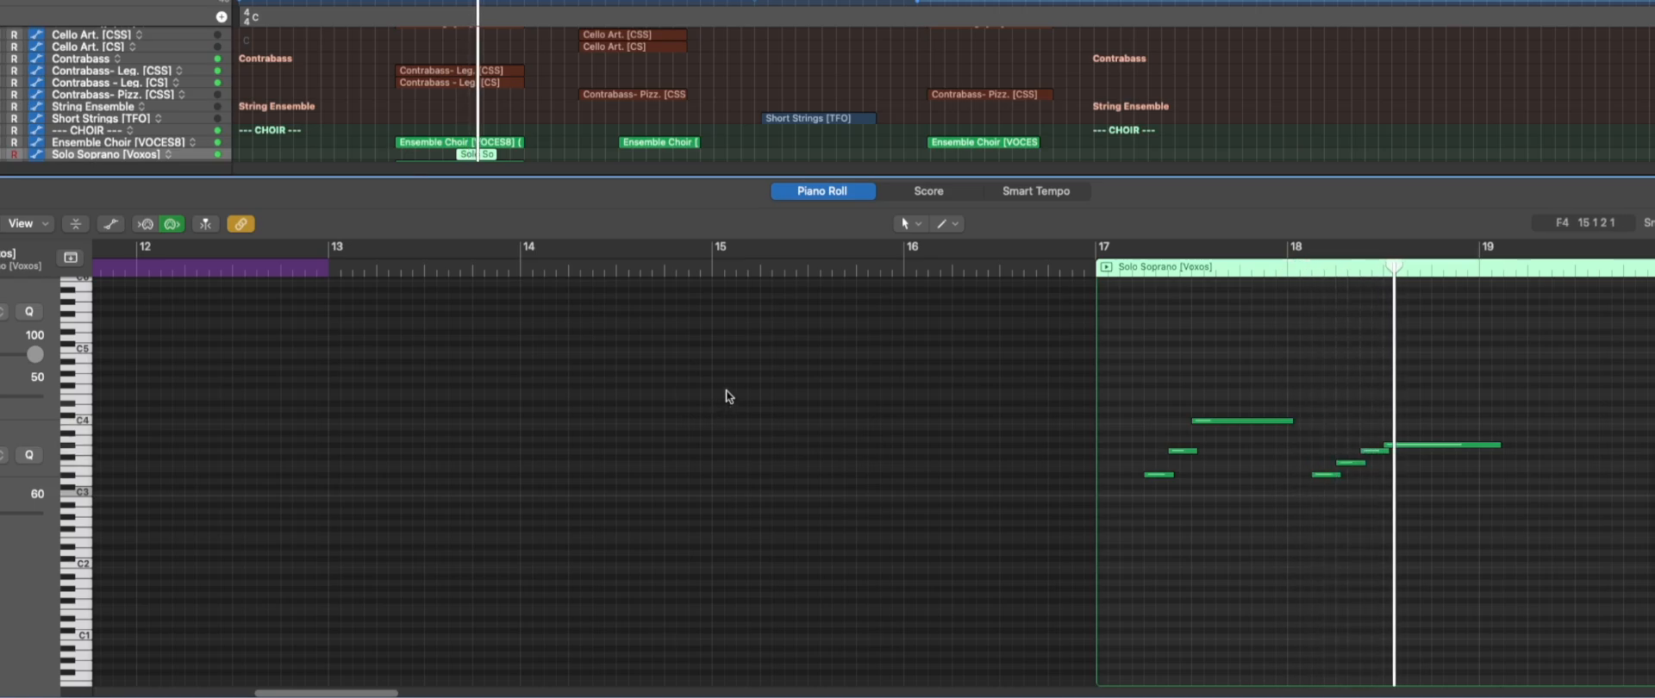
{"action": "key", "text": "p"}
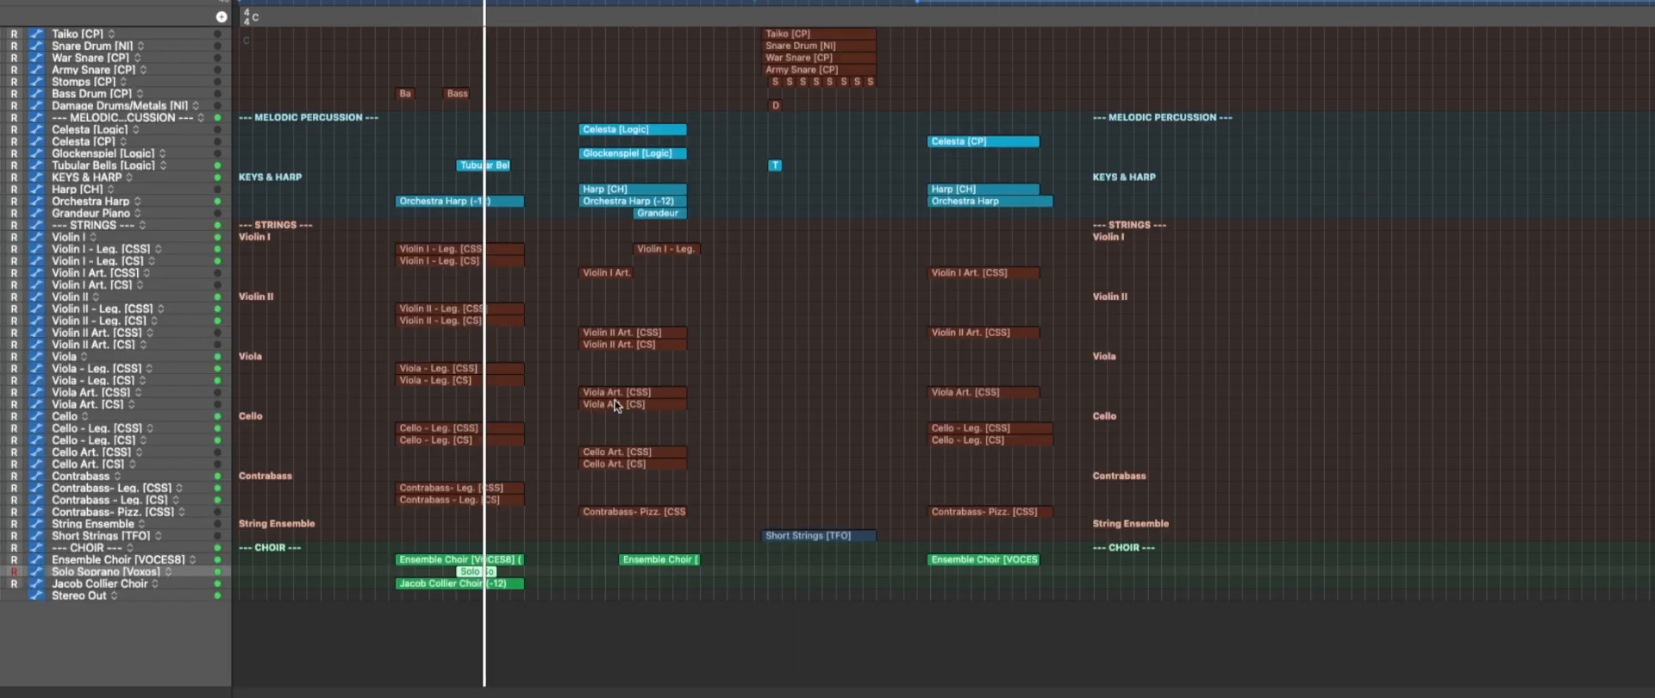
Look through the second orchestration's tracks from woodwinds and brass down to keys and strings.
{"action": "scroll", "coordinate": [613, 400], "scroll_direction": "up", "scroll_amount": 10}
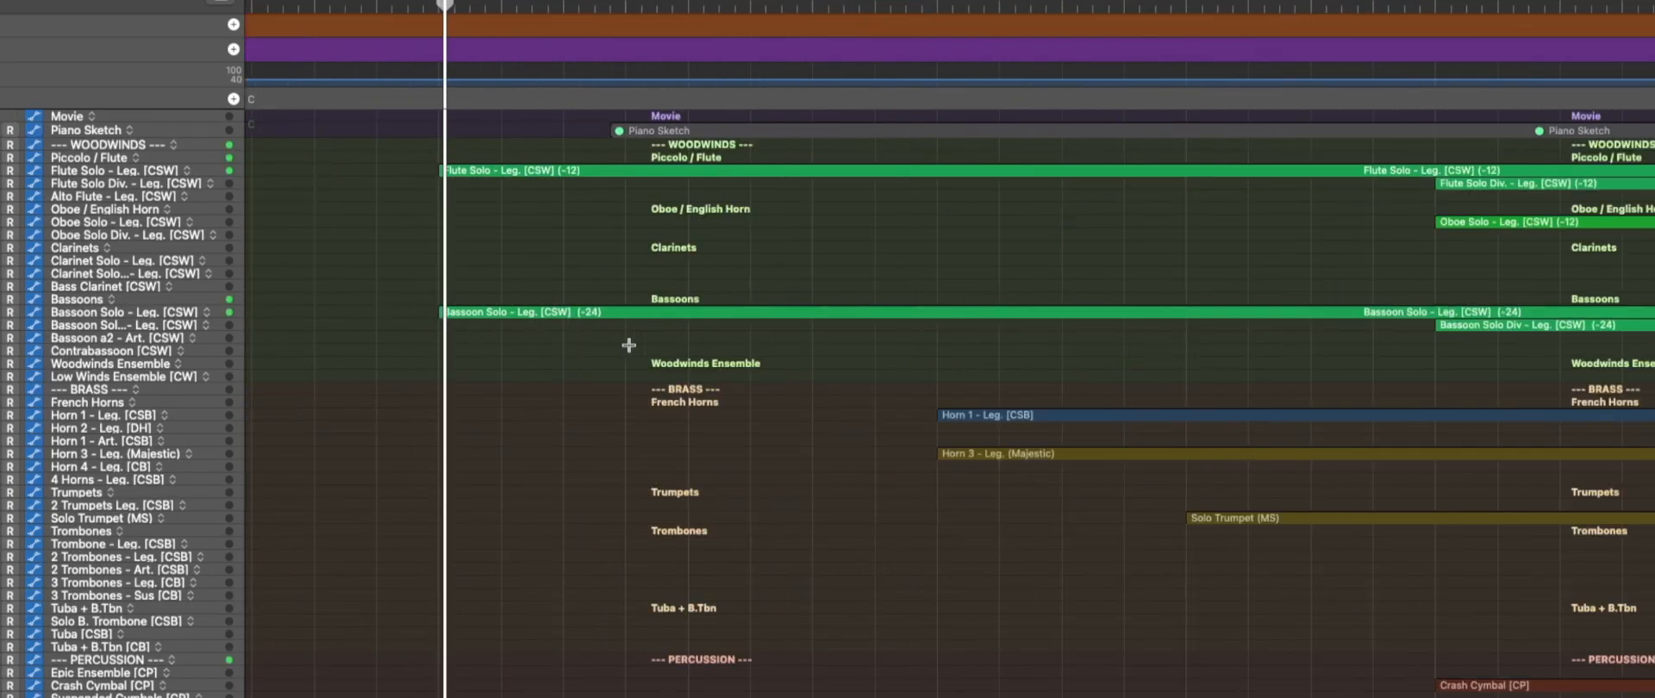
{"action": "scroll", "coordinate": [629, 347], "scroll_direction": "down", "scroll_amount": 5}
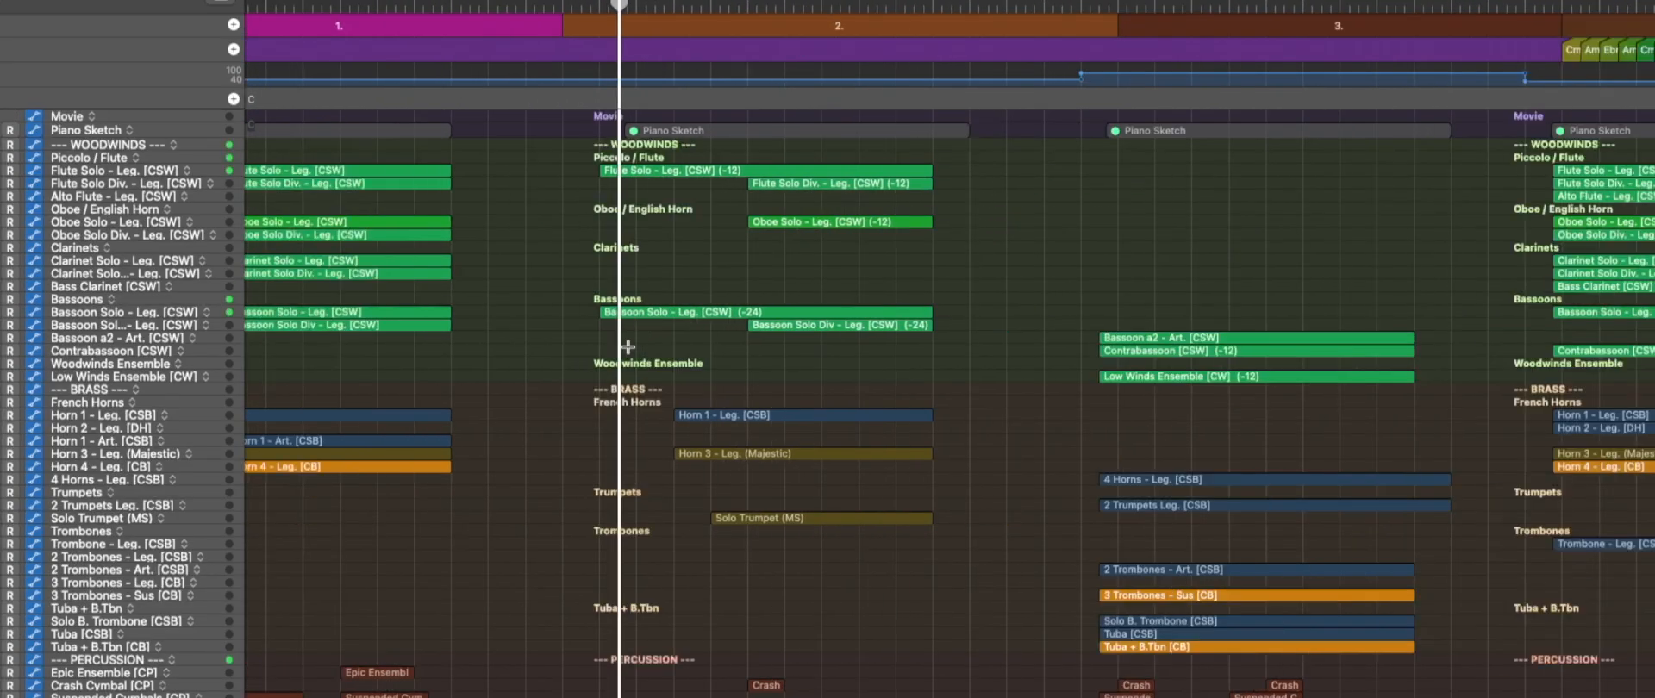
{"action": "scroll", "coordinate": [628, 346], "scroll_direction": "down", "scroll_amount": 2}
{"action": "scroll", "coordinate": [627, 371], "scroll_direction": "down", "scroll_amount": 8}
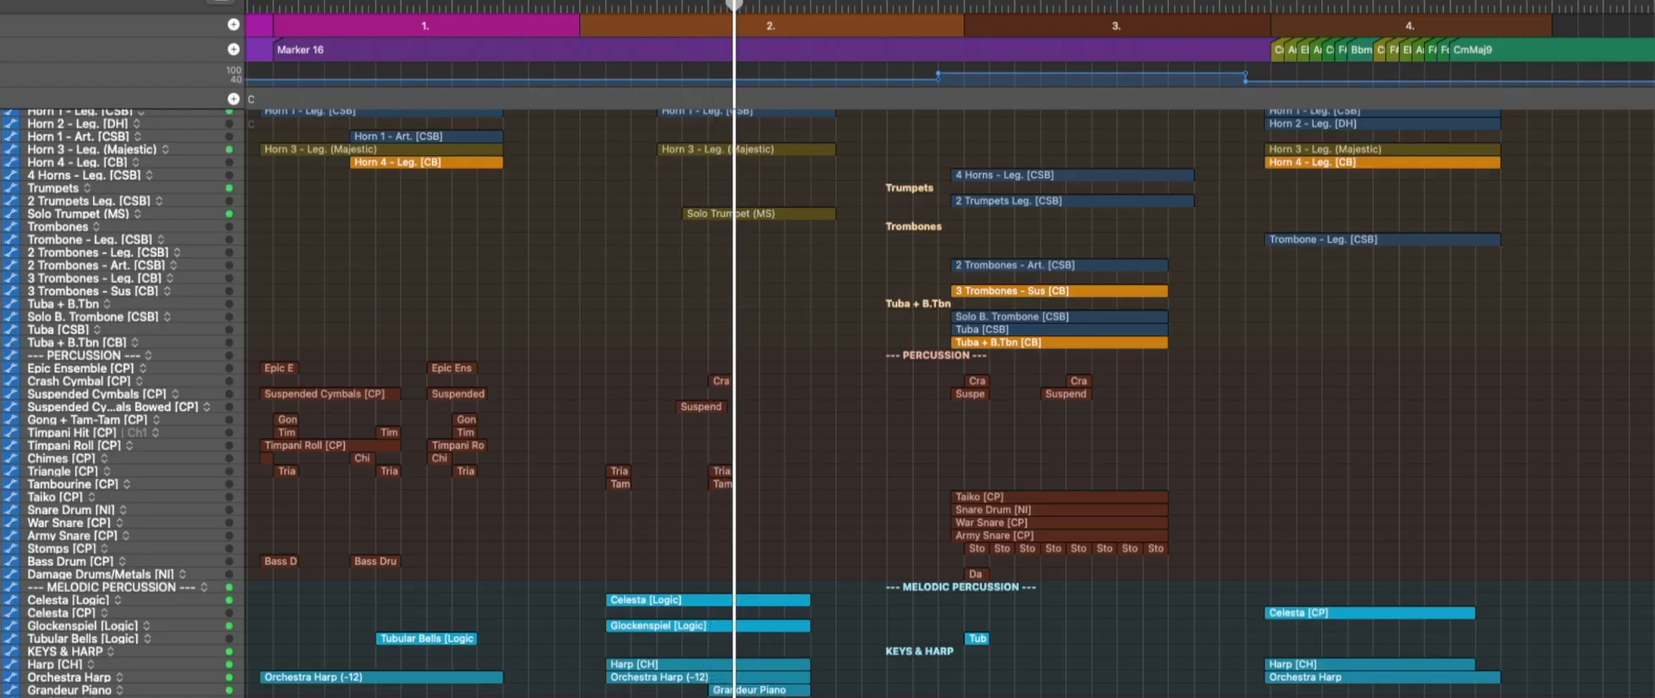
{"action": "scroll", "coordinate": [633, 577], "scroll_direction": "down", "scroll_amount": 5}
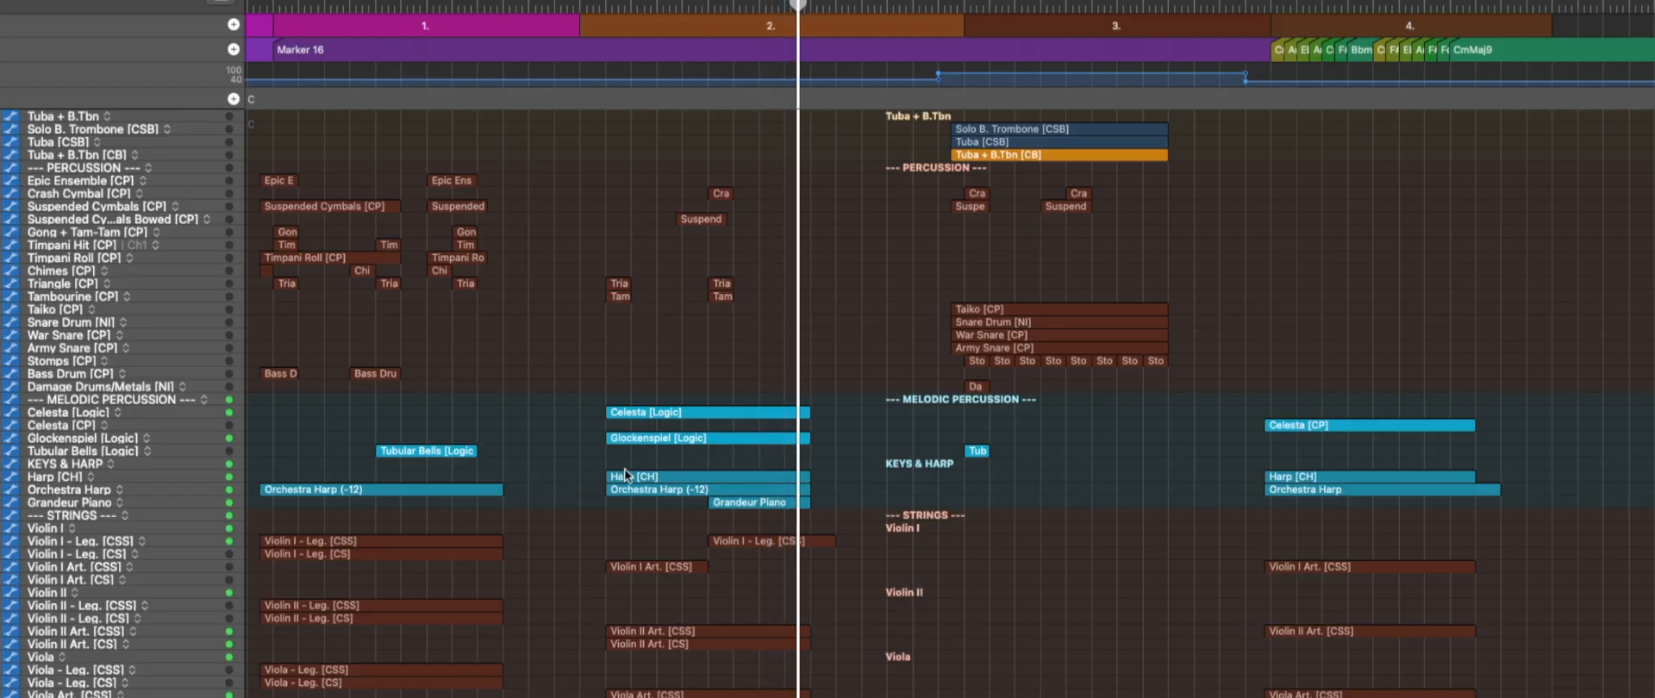
{"action": "scroll", "coordinate": [624, 469], "scroll_direction": "up", "scroll_amount": 10}
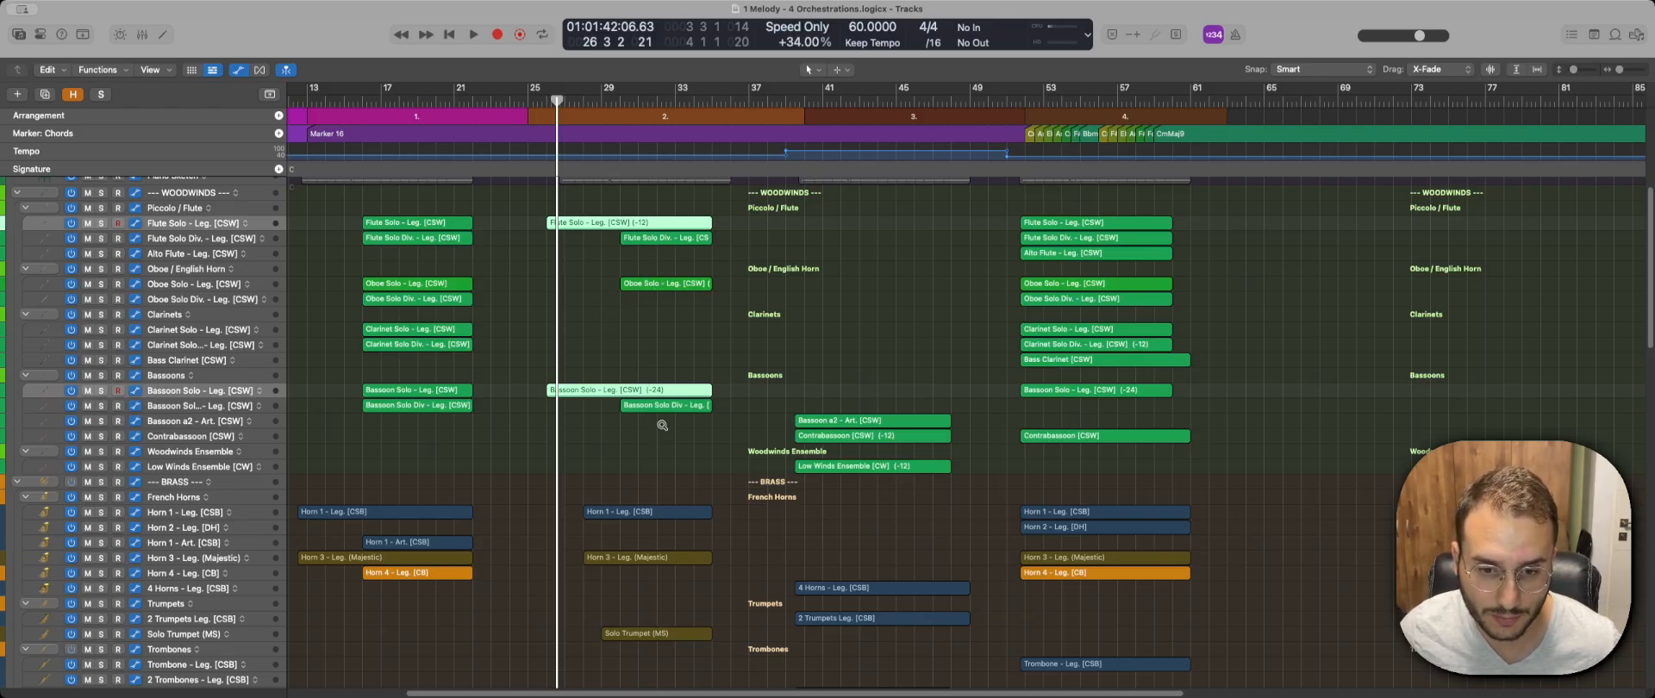
Solo the woodwinds stack and open the second orchestration's flute, oboe and bassoon regions in the Piano Roll.
{"action": "left_click", "coordinate": [181, 192]}
{"action": "key", "text": "s"}
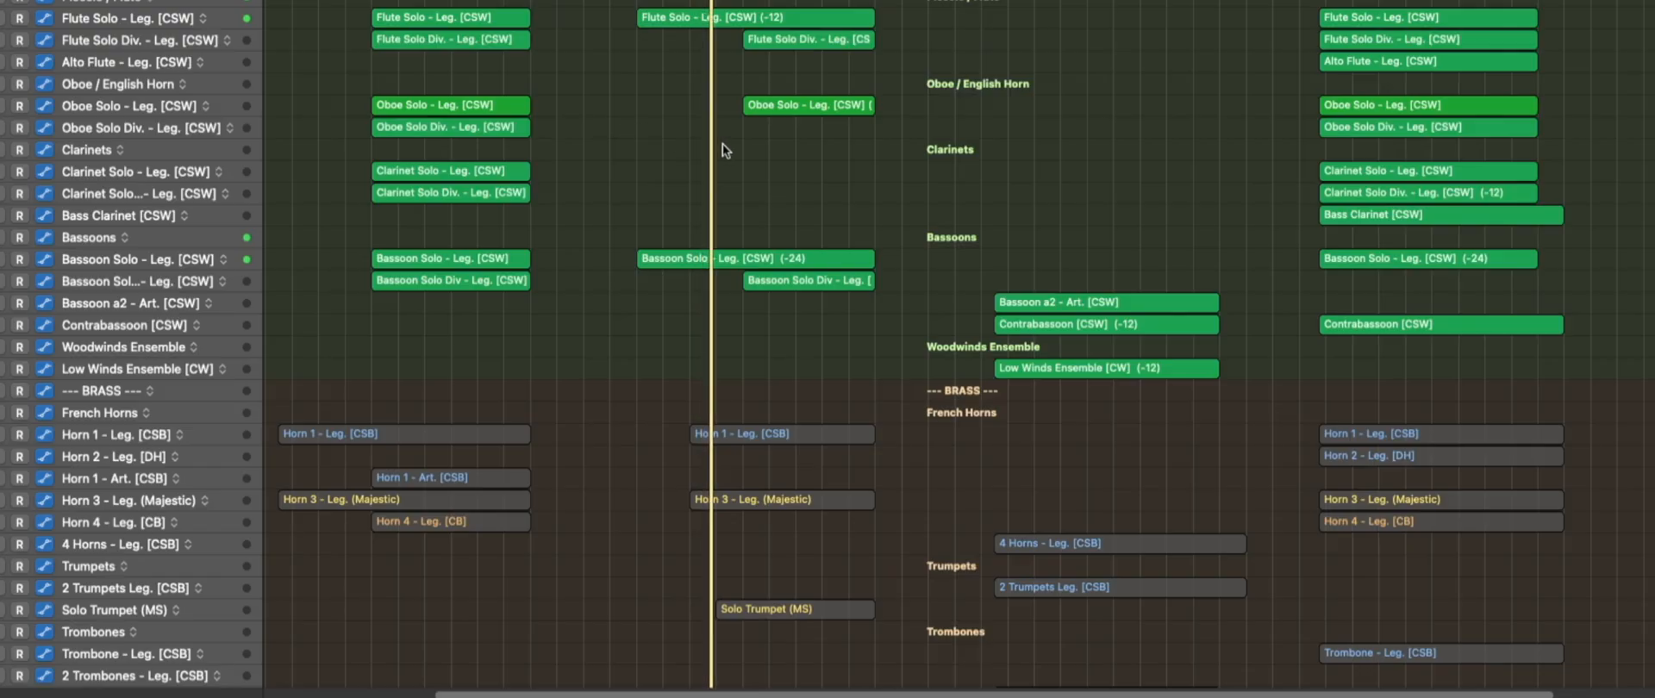
{"action": "left_click_drag", "start_coordinate": [921, 4], "coordinate": [710, 317]}
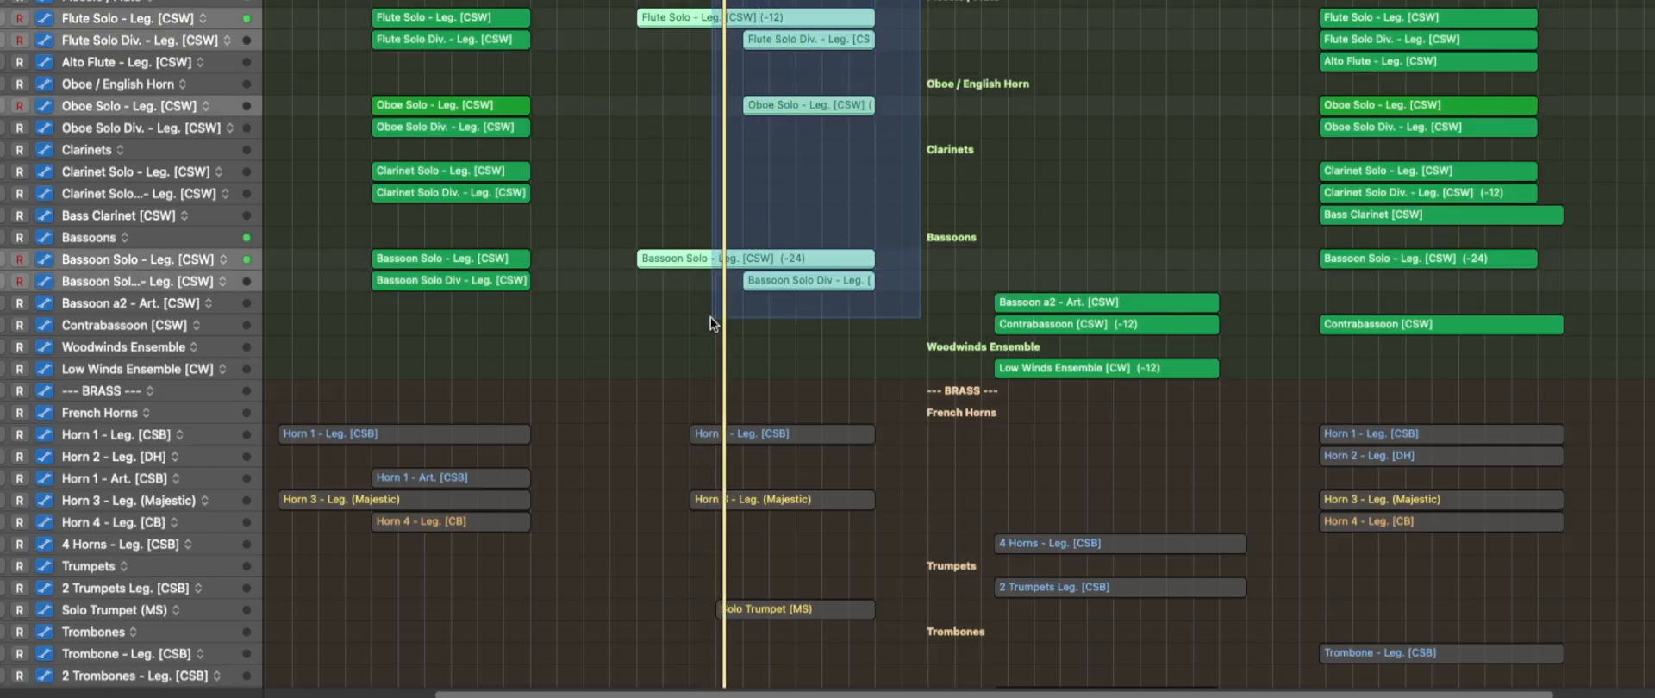
{"action": "key", "text": "p"}
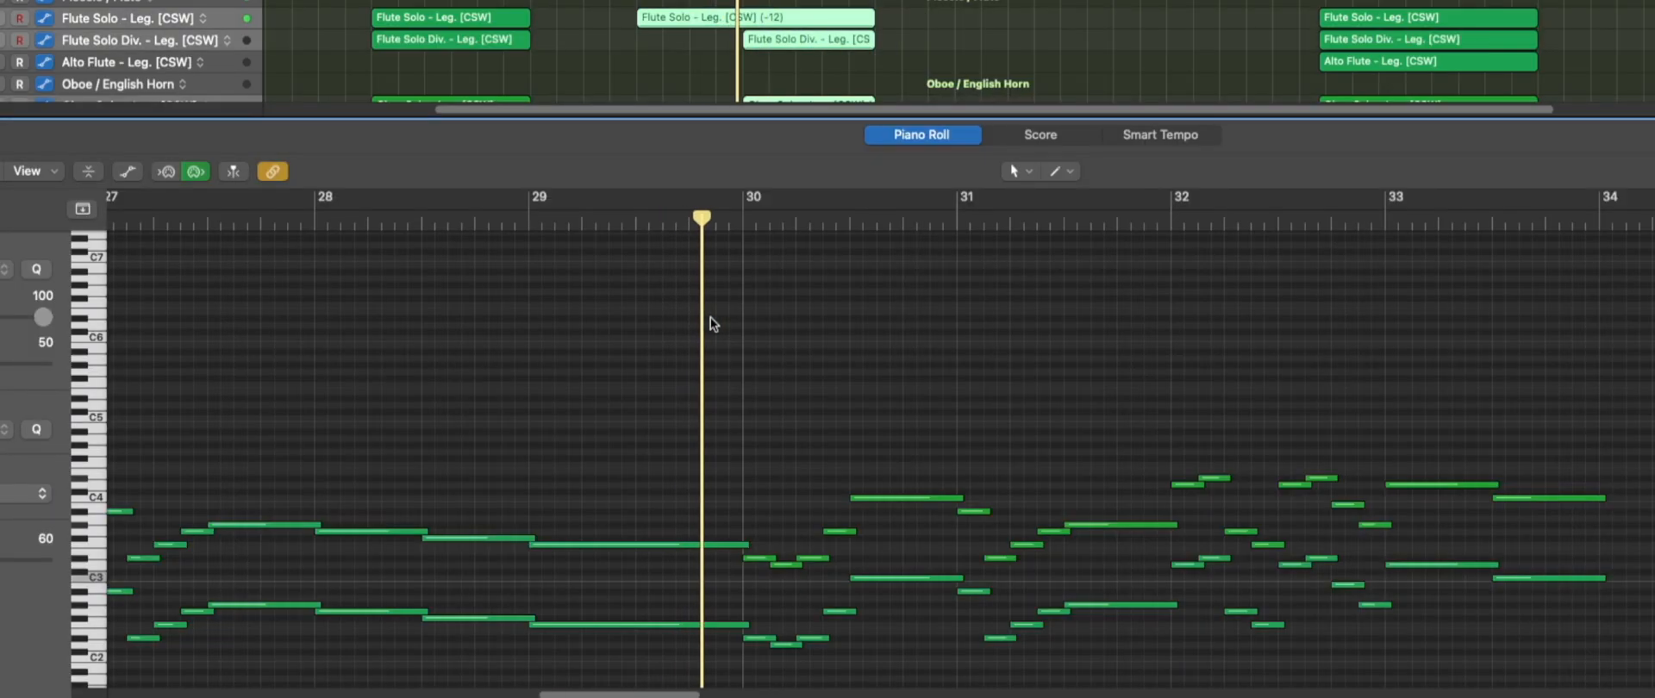
{"action": "scroll", "coordinate": [723, 426], "scroll_direction": "down", "scroll_amount": 3}
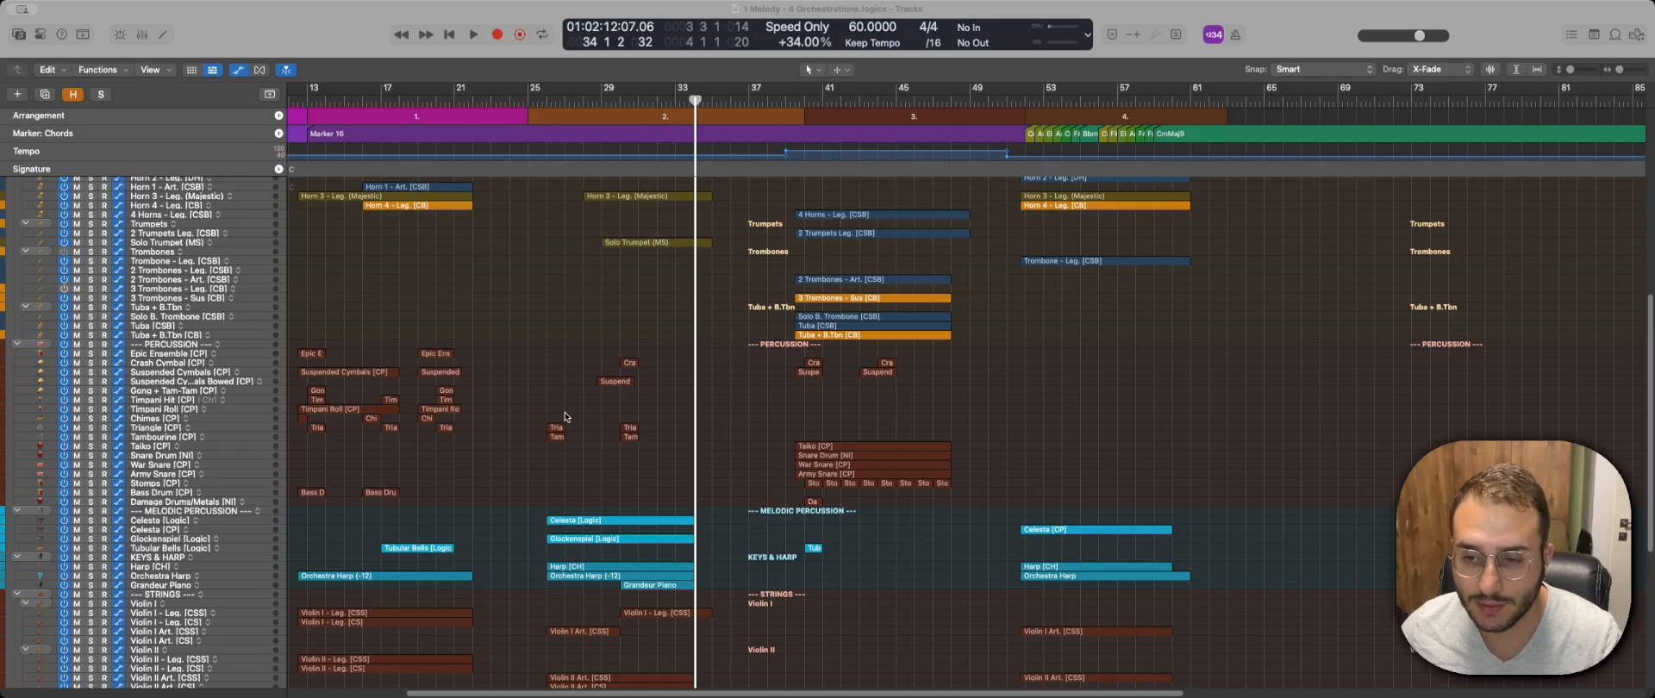
Look over the second orchestration's percussion, melodic percussion, keys, strings and brass tracks.
{"action": "scroll", "coordinate": [567, 415], "scroll_direction": "down", "scroll_amount": 3}
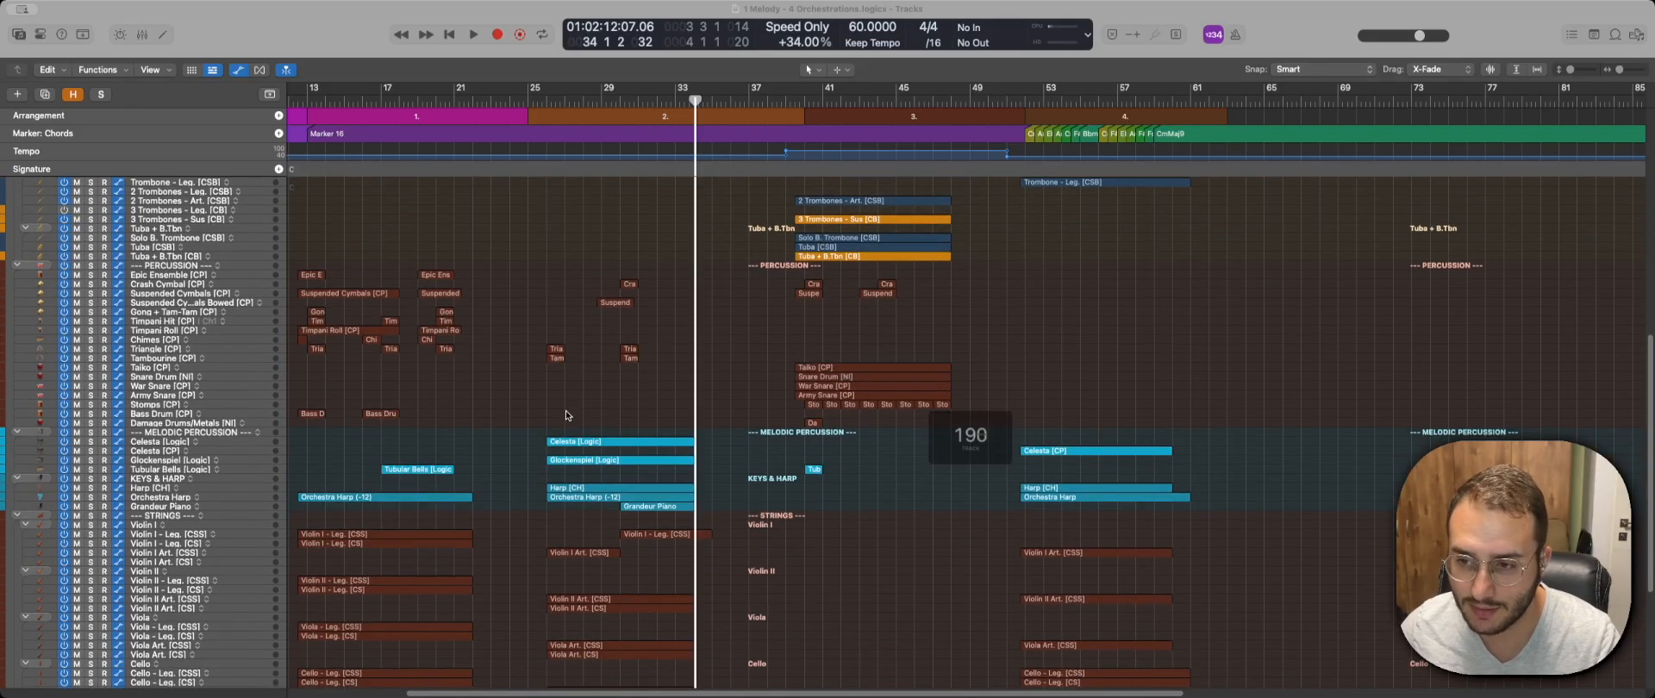
{"action": "scroll", "coordinate": [567, 414], "scroll_direction": "down", "scroll_amount": 1}
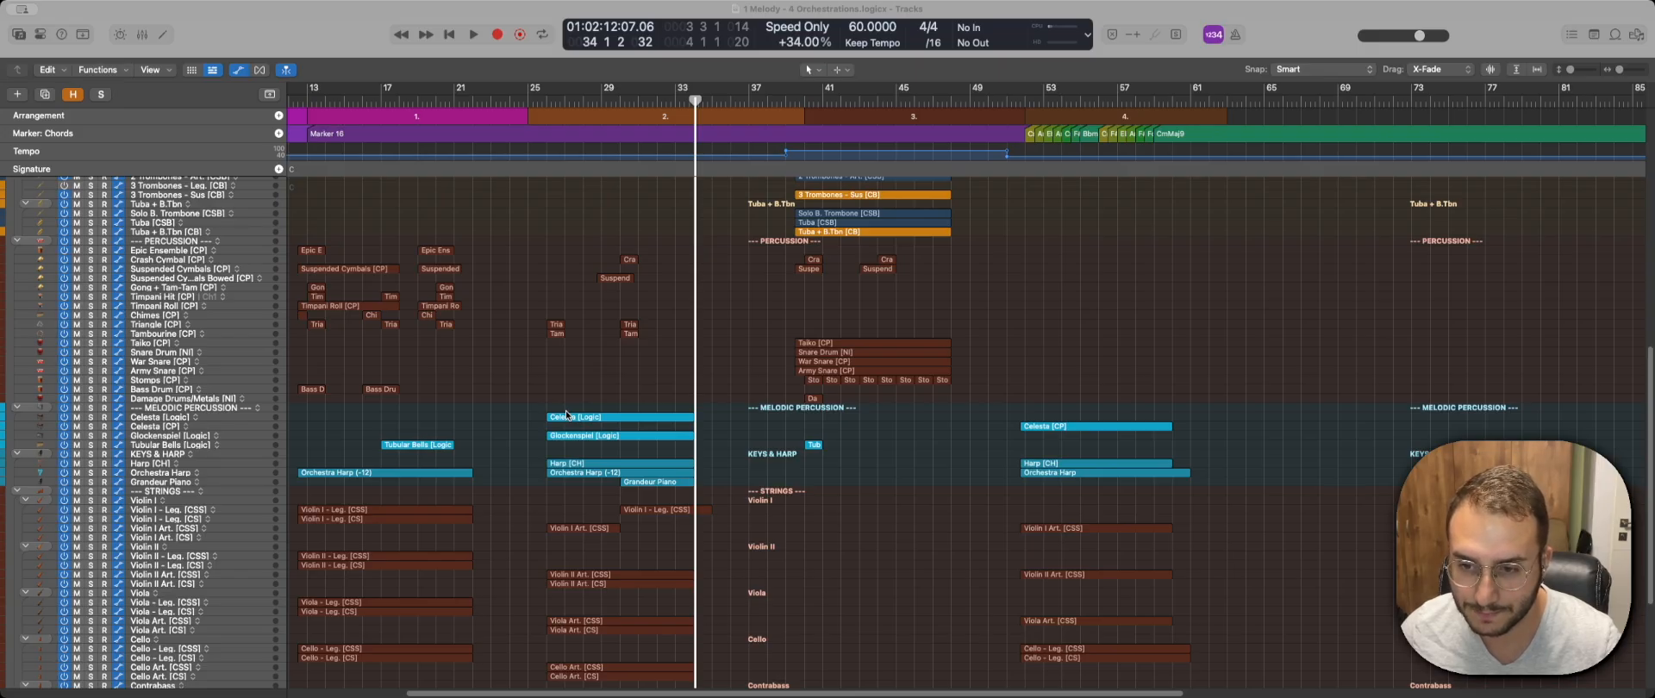
{"action": "scroll", "coordinate": [566, 414], "scroll_direction": "down", "scroll_amount": 5}
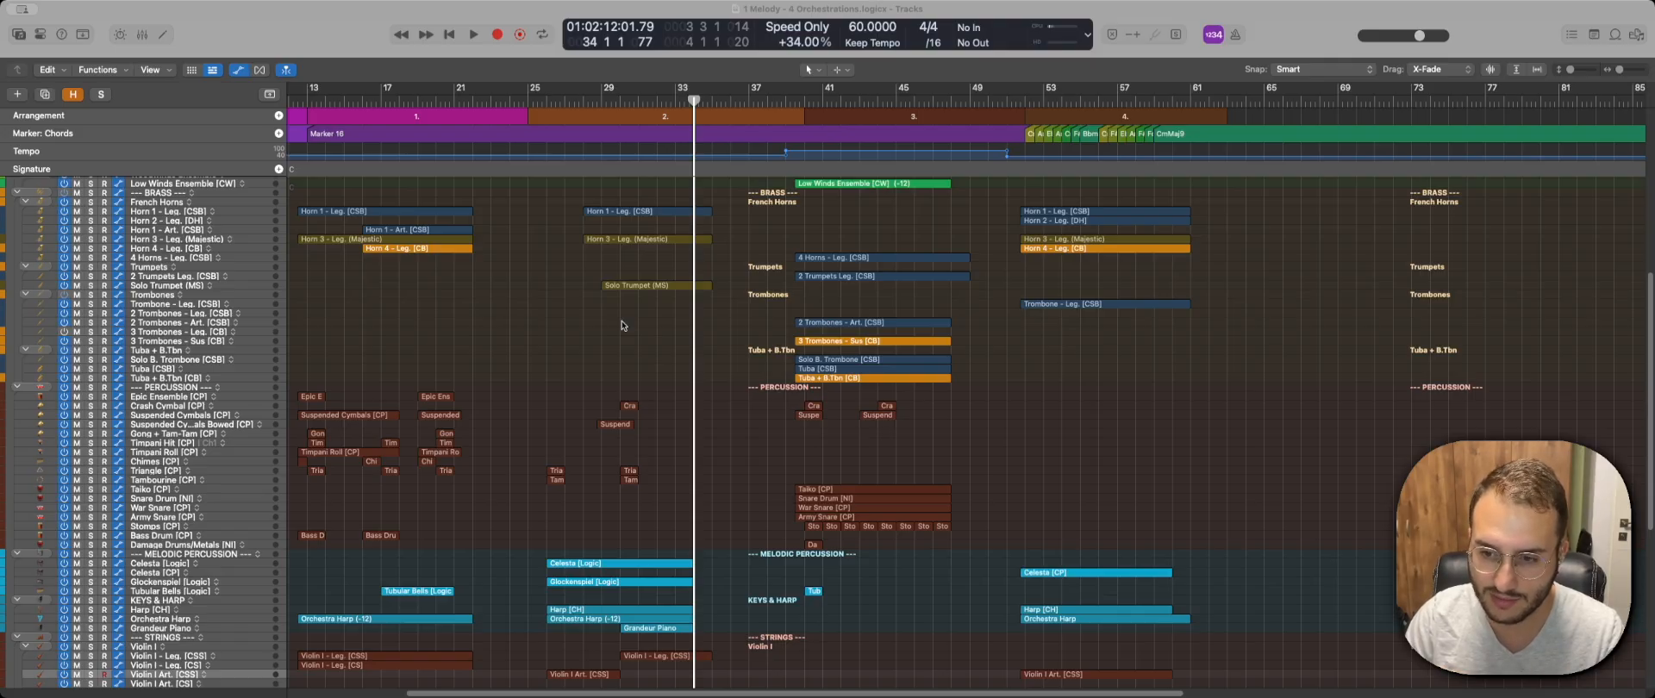
{"action": "scroll", "coordinate": [623, 326], "scroll_direction": "up", "scroll_amount": 3}
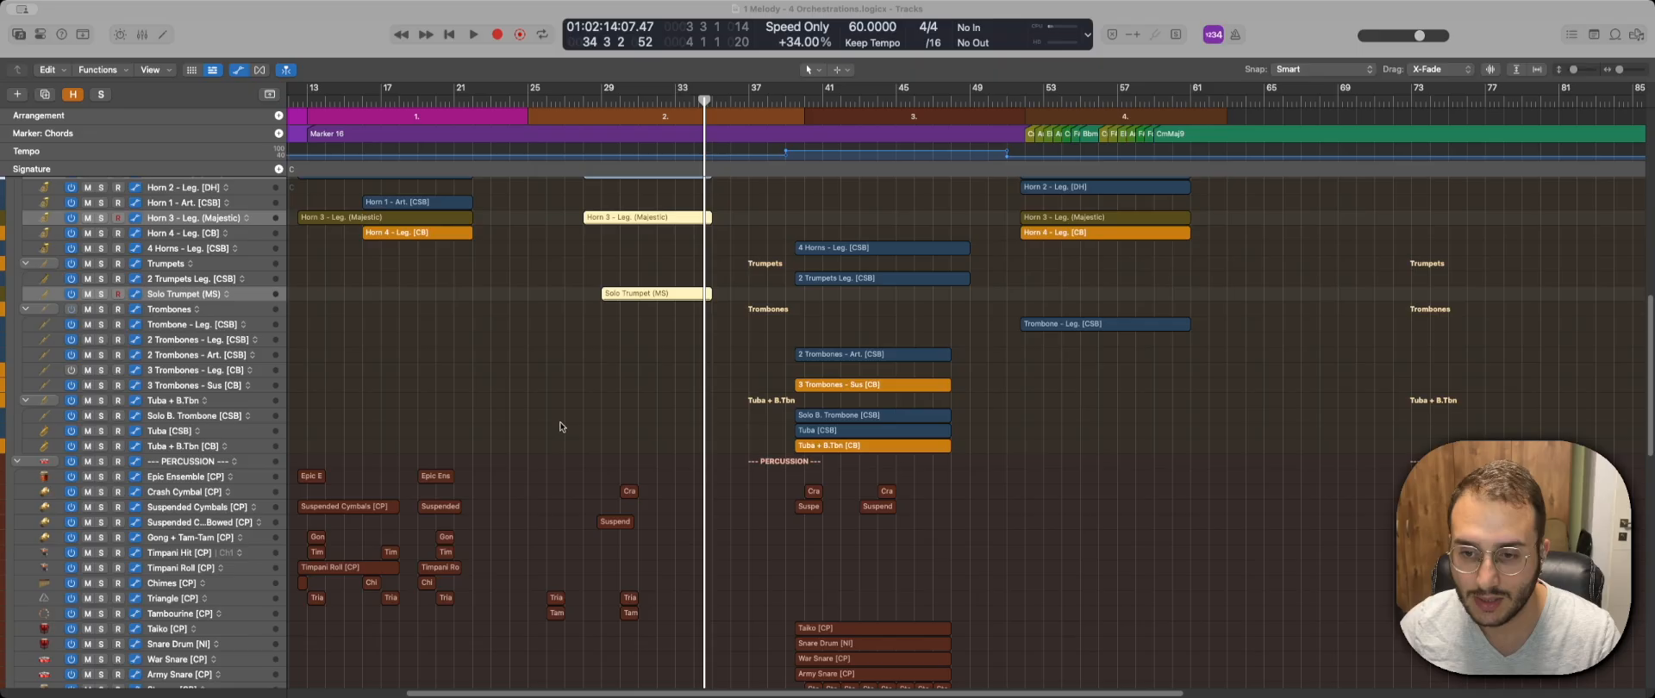
Look through the second orchestration from the horns and solo trumpet down to the celesta, glockenspiel and harp.
{"action": "scroll", "coordinate": [560, 435], "scroll_direction": "down", "scroll_amount": 1}
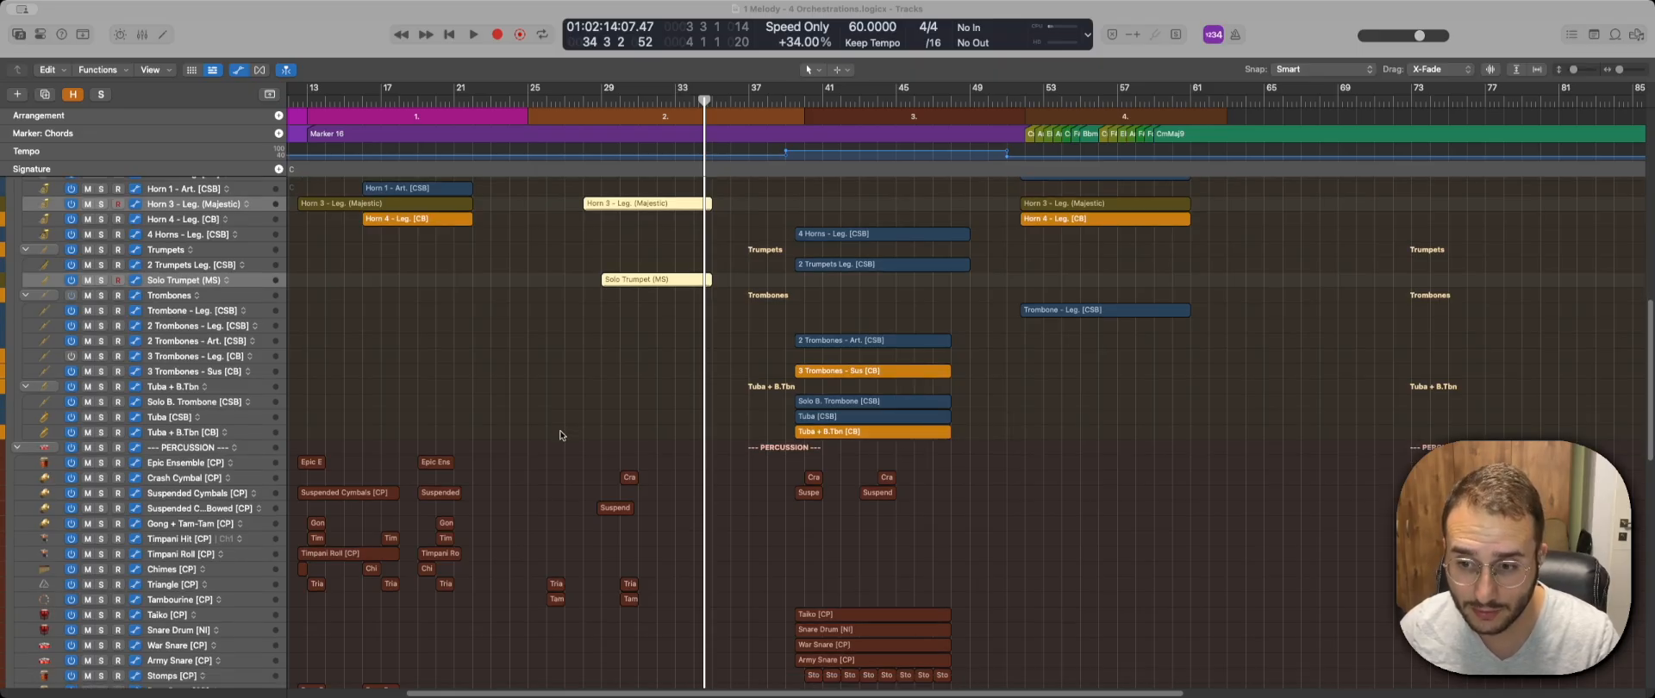
{"action": "scroll", "coordinate": [560, 435], "scroll_direction": "down", "scroll_amount": 2}
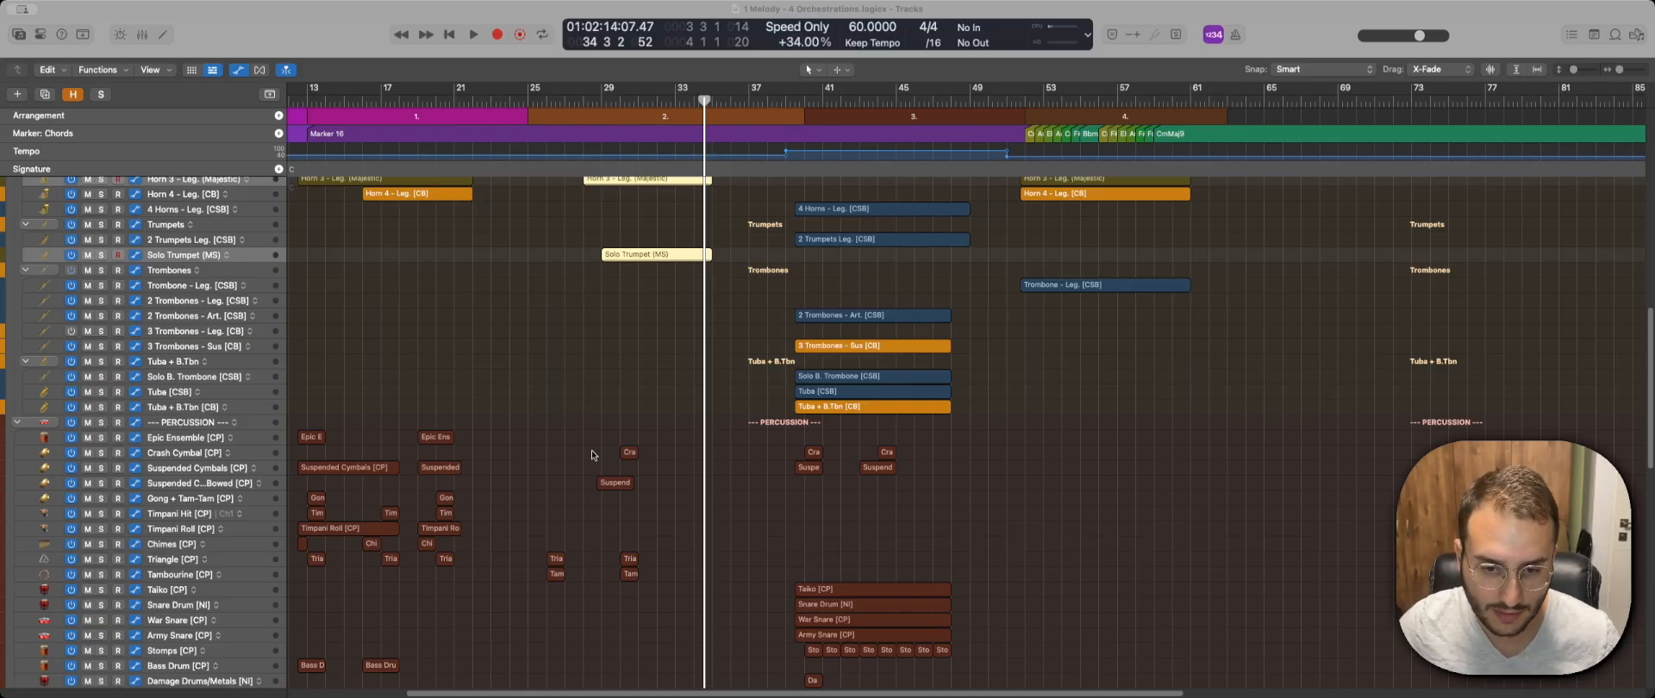
{"action": "scroll", "coordinate": [578, 412], "scroll_direction": "down", "scroll_amount": 2}
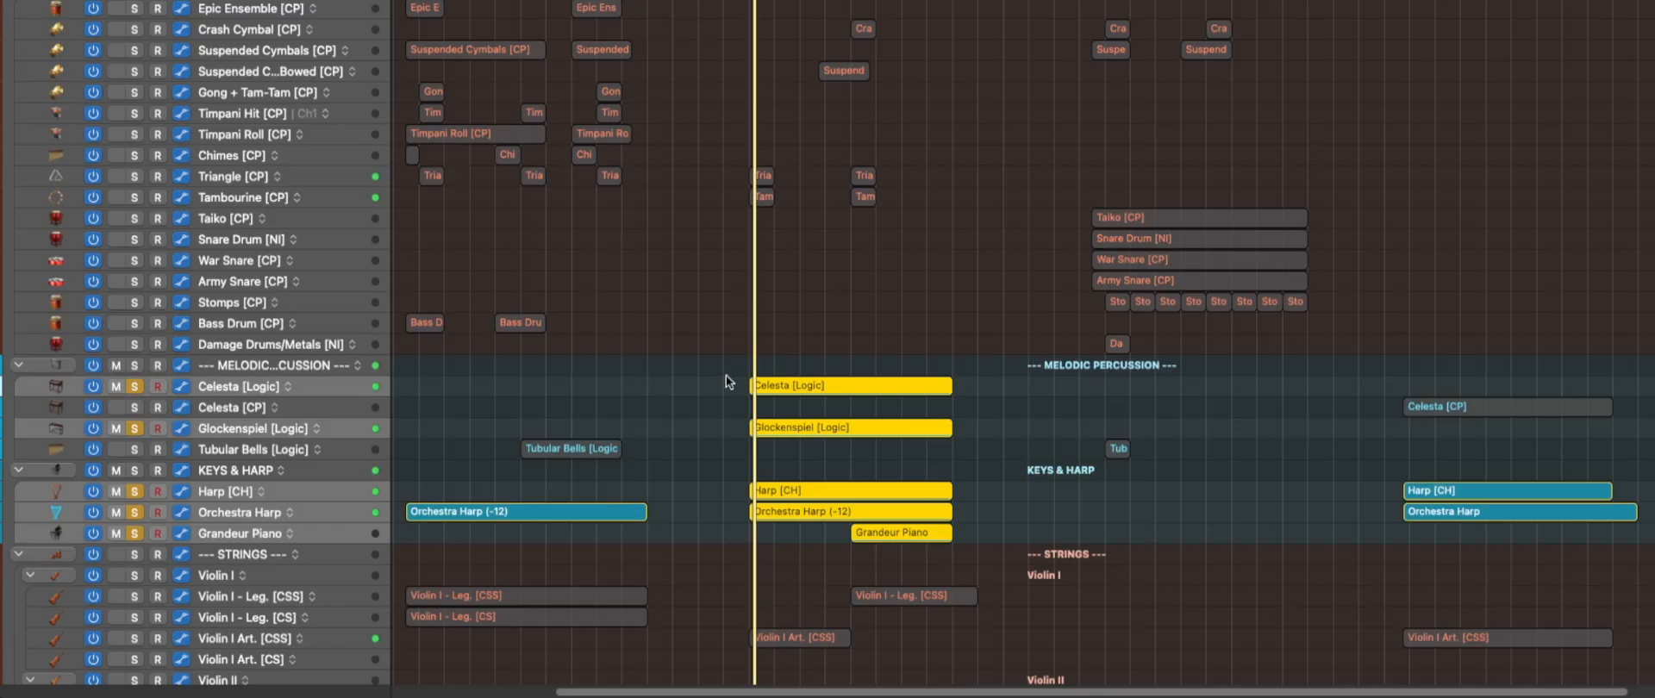
{"action": "scroll", "coordinate": [726, 332], "scroll_direction": "up", "scroll_amount": 10}
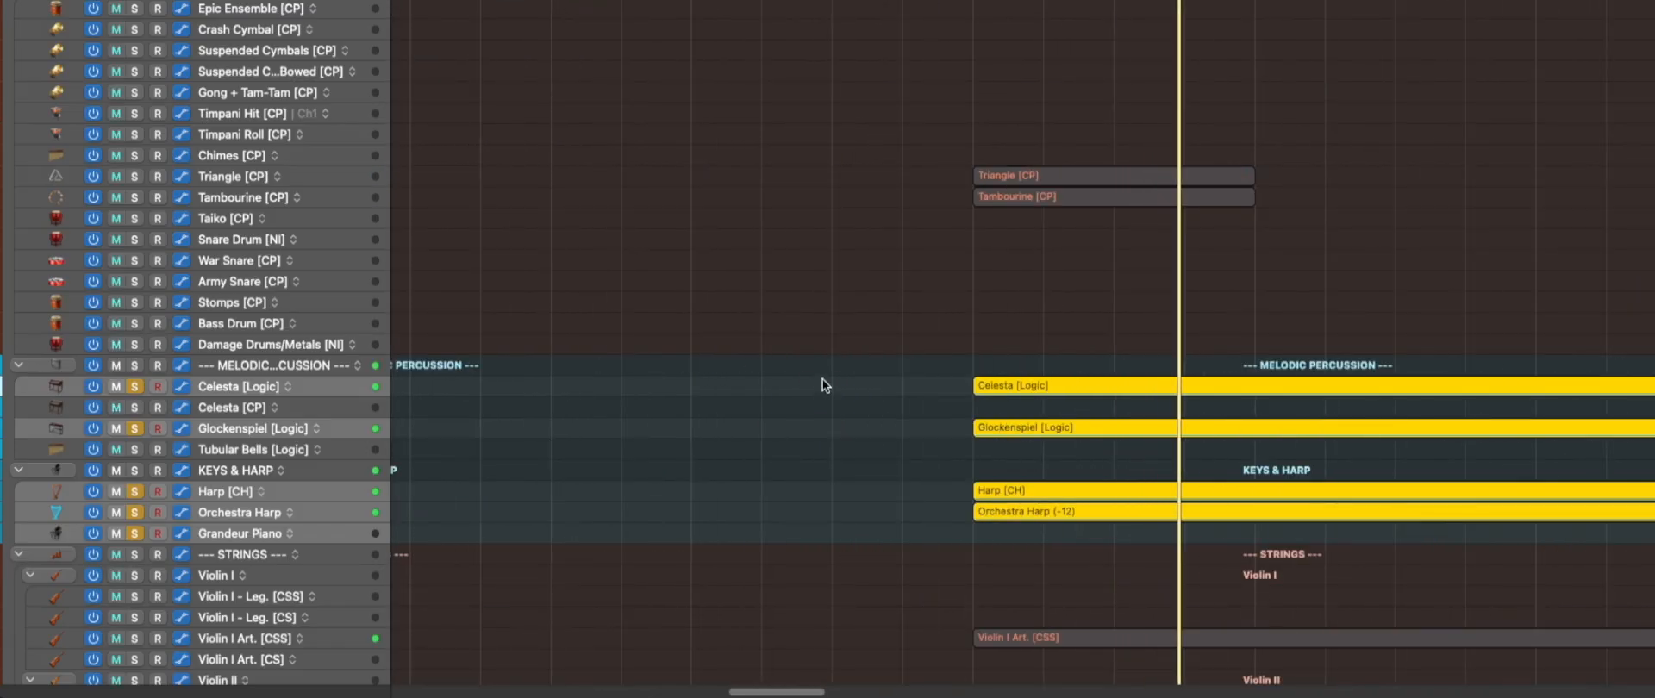
Examine the second orchestration's melodic percussion, harp and keys regions in the Piano Roll, playing them from just before bar 32, and close the editor.
{"action": "key", "text": "p"}
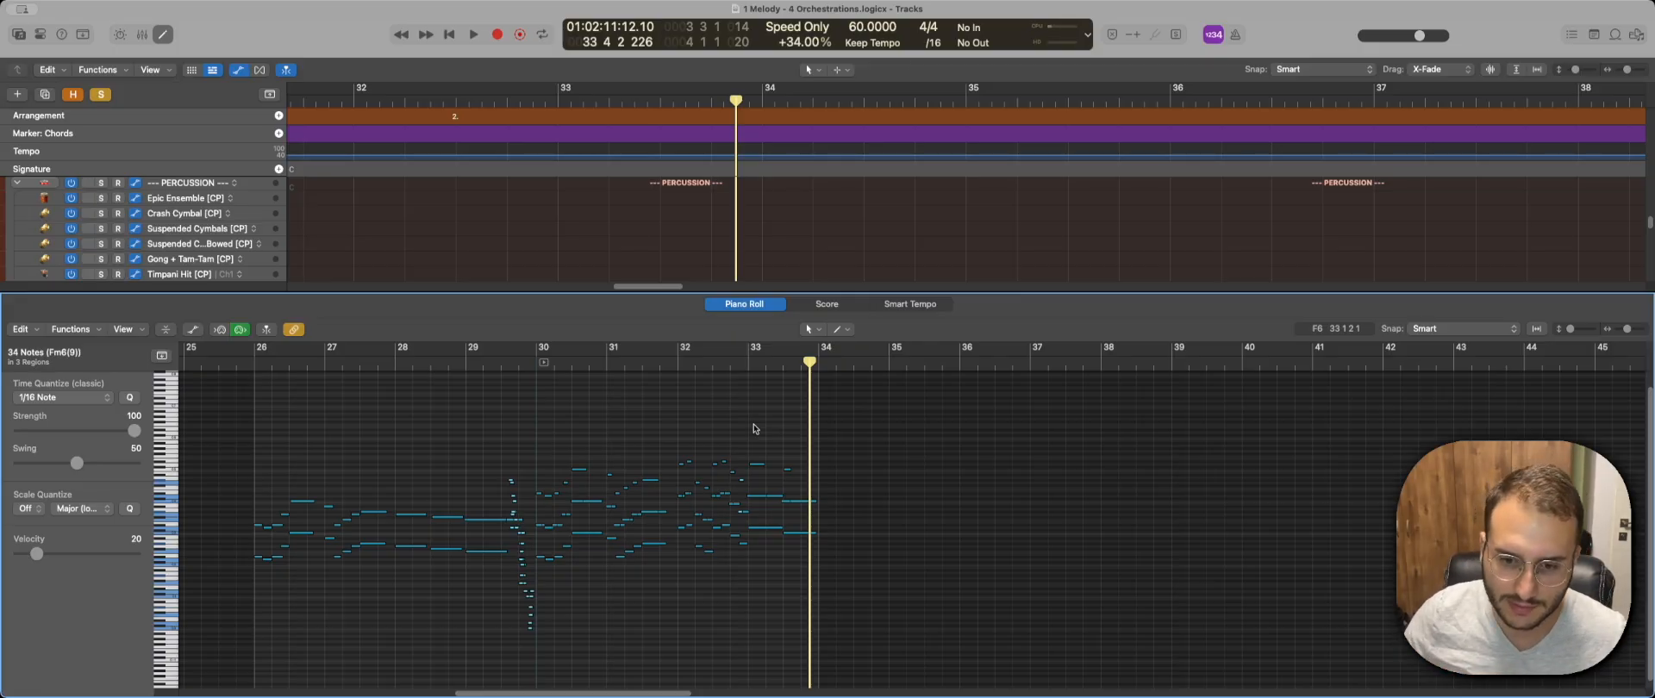
{"action": "left_click", "coordinate": [674, 365]}
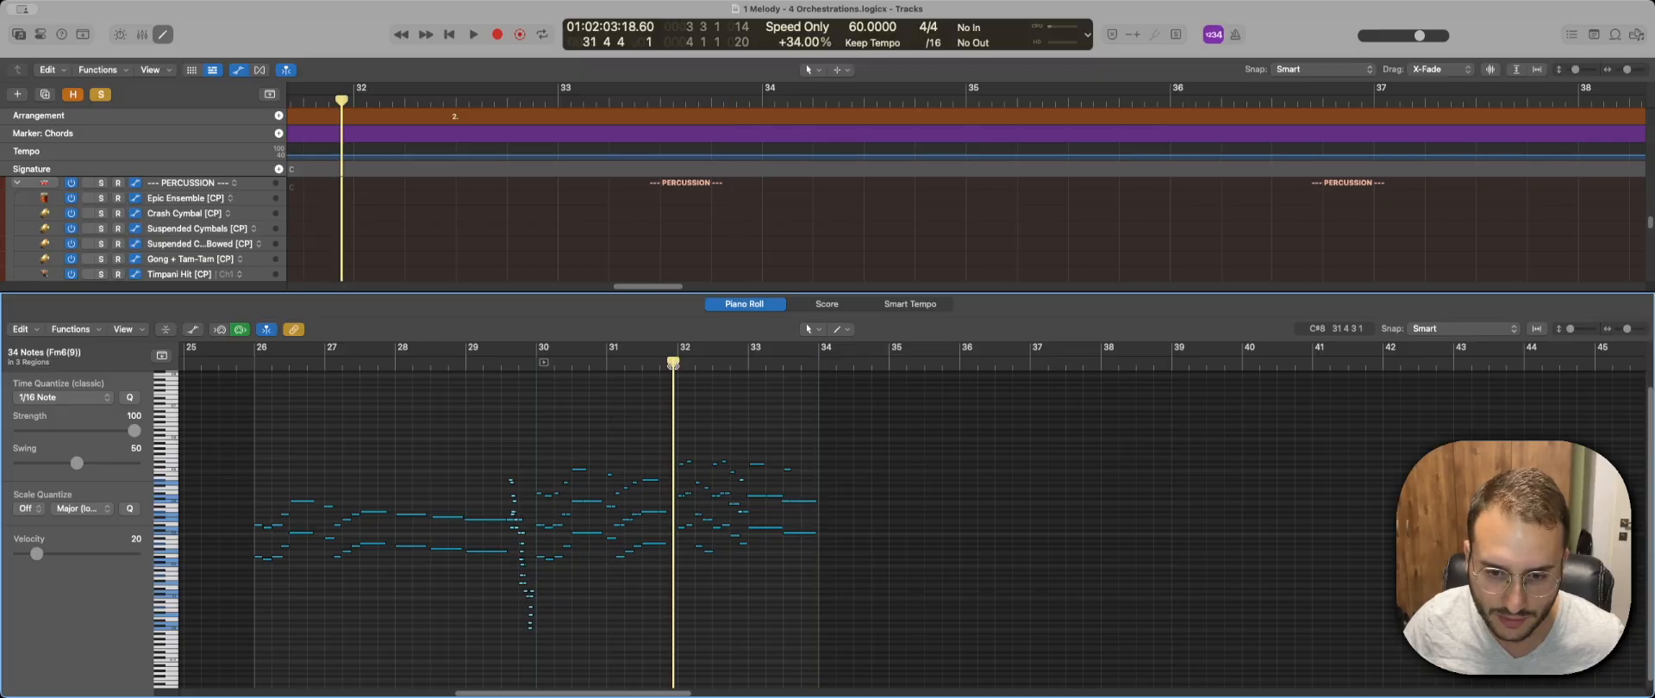
{"action": "scroll", "coordinate": [692, 445], "scroll_direction": "up", "scroll_amount": 5}
{"action": "key", "text": "space"}
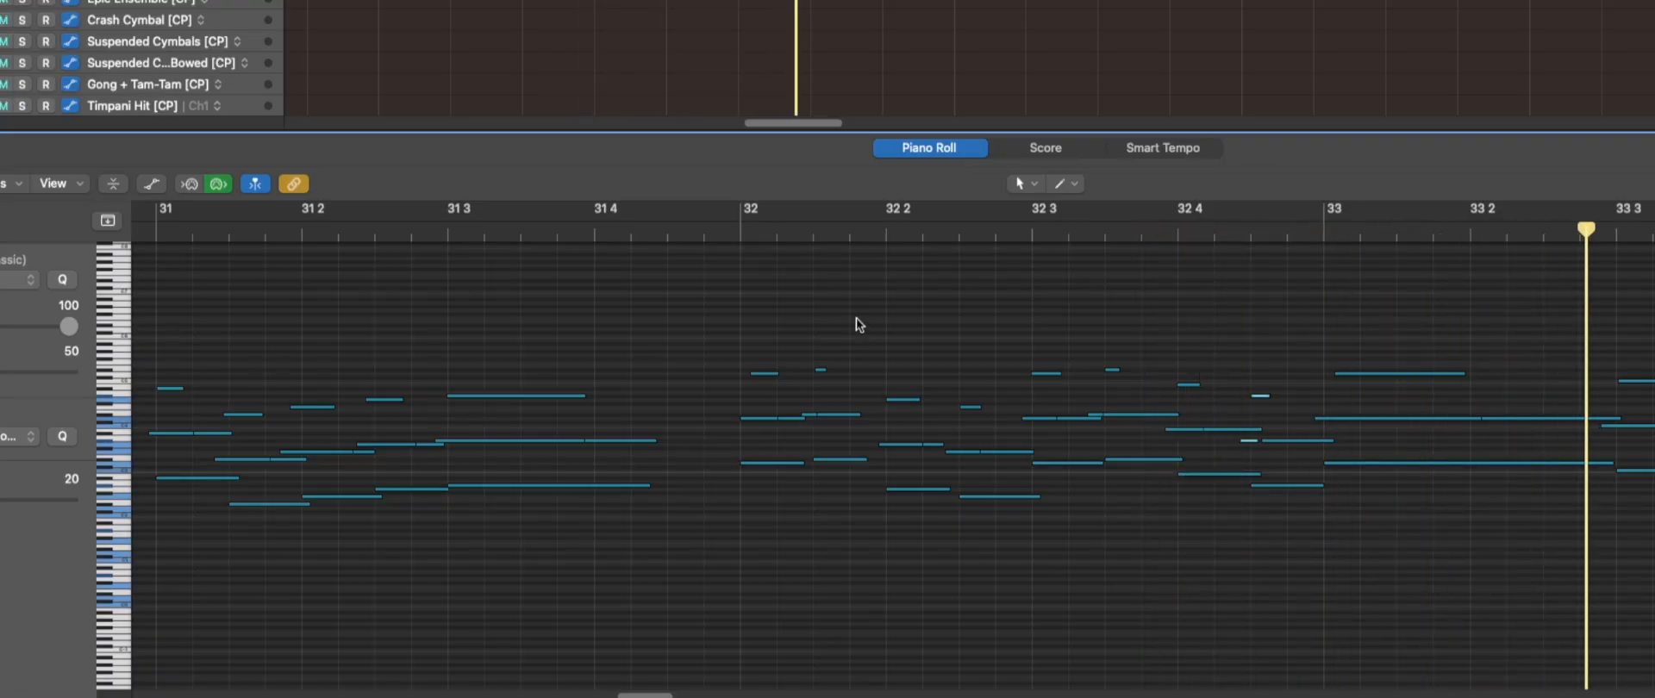
{"action": "key", "text": "space"}
{"action": "key", "text": "p"}
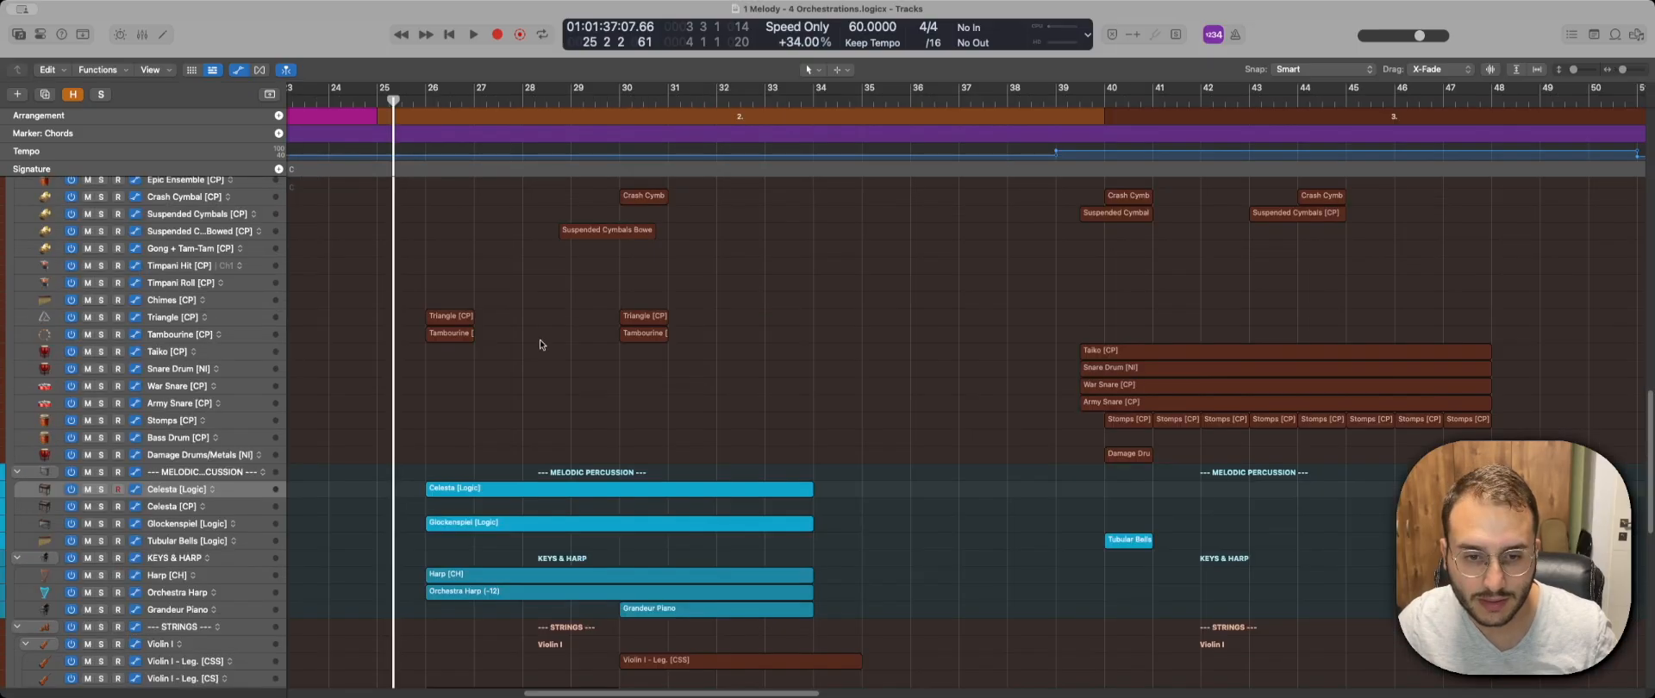
Play the full second orchestration from bar 25 and follow its woodwind, brass, percussion, keys, strings and choir tracks.
{"action": "scroll", "coordinate": [538, 345], "scroll_direction": "up", "scroll_amount": 1}
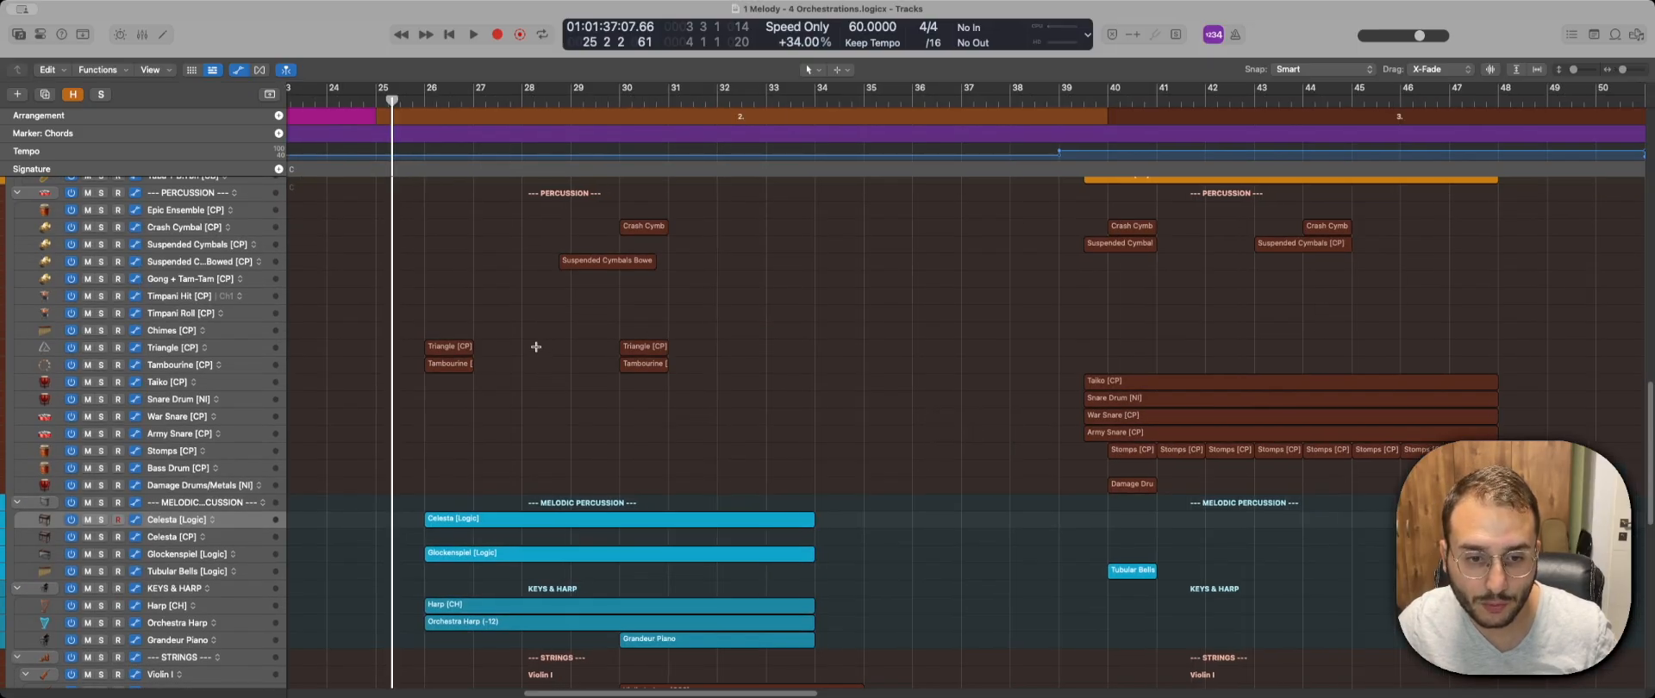
{"action": "scroll", "coordinate": [456, 348], "scroll_direction": "up", "scroll_amount": 2}
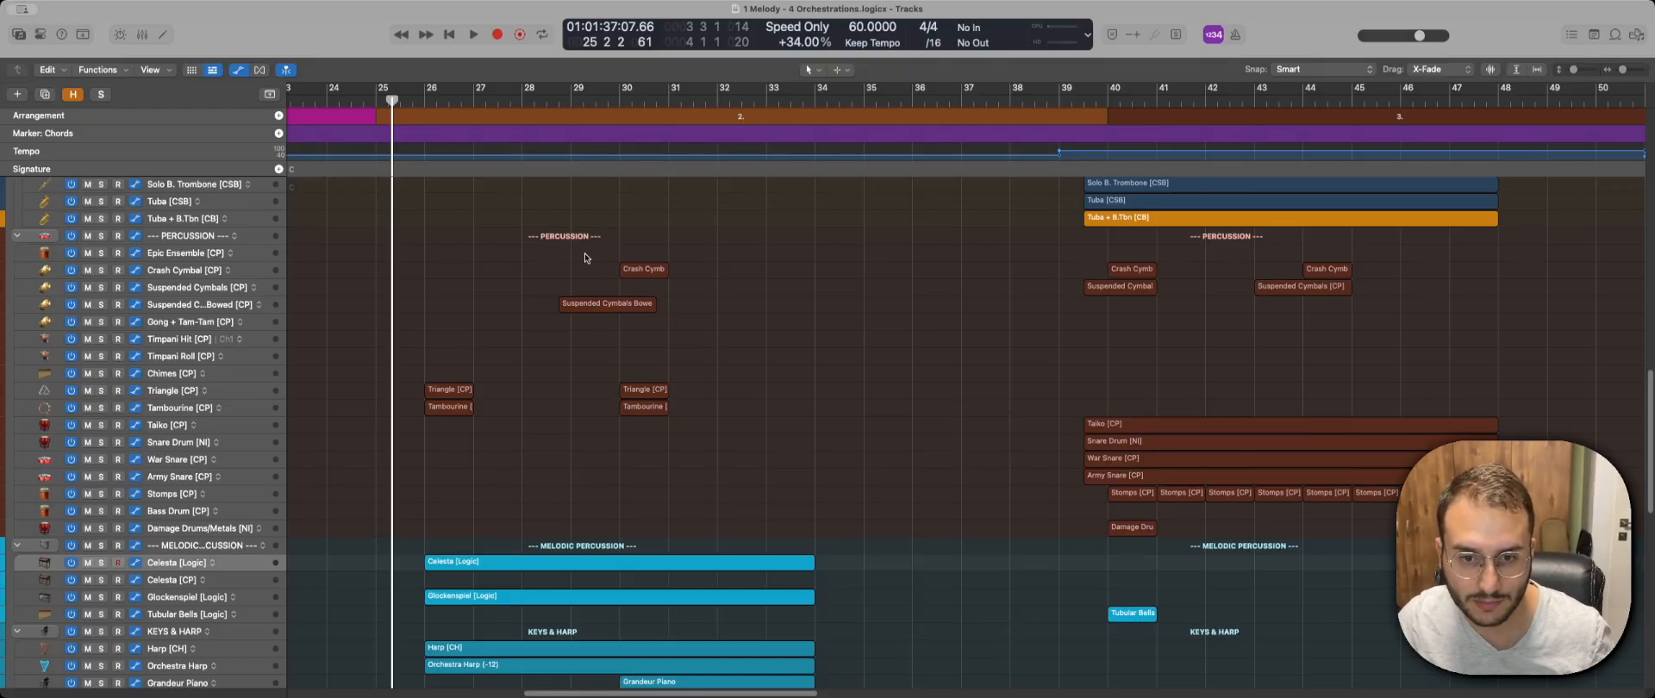
{"action": "scroll", "coordinate": [539, 279], "scroll_direction": "down", "scroll_amount": 2}
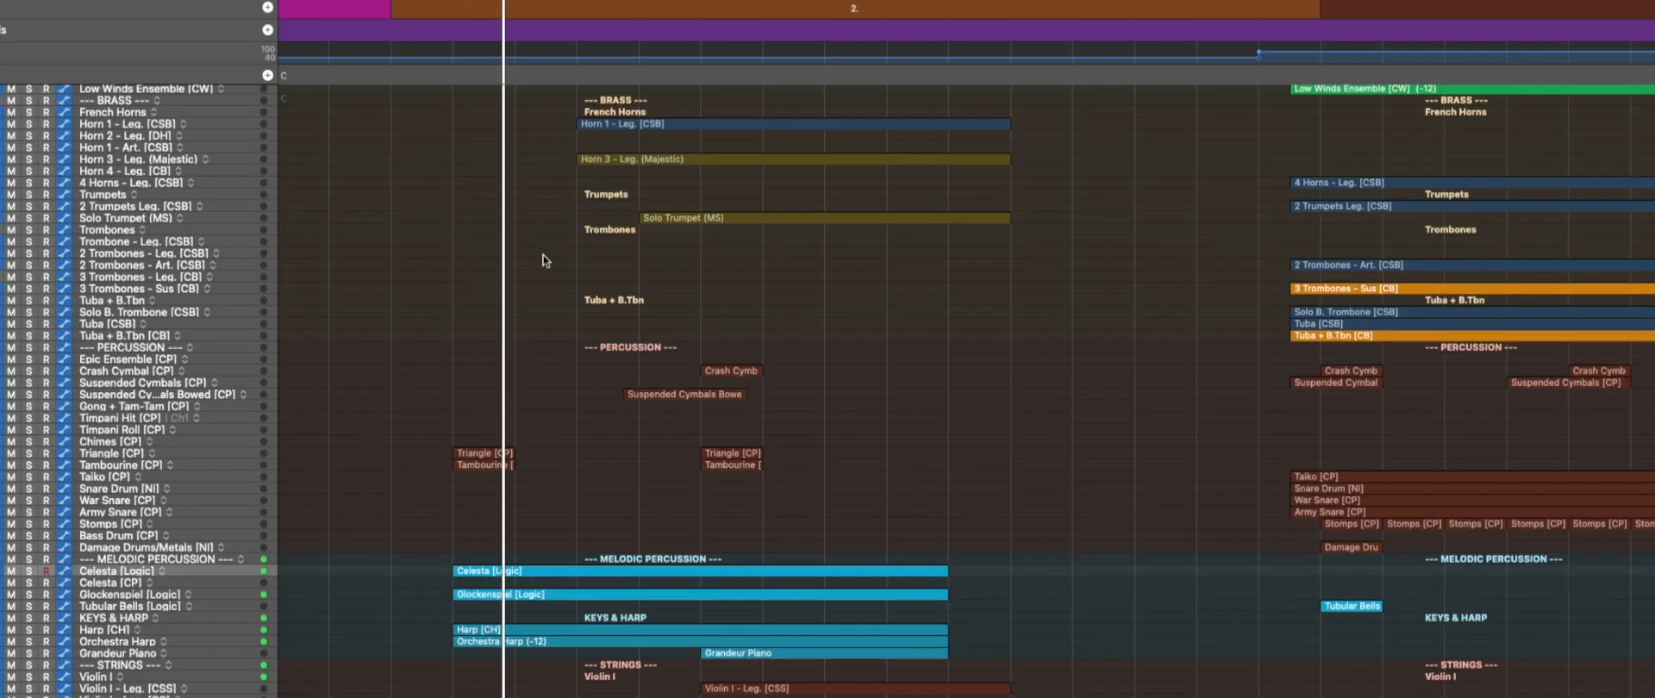
{"action": "scroll", "coordinate": [545, 257], "scroll_direction": "up", "scroll_amount": 5}
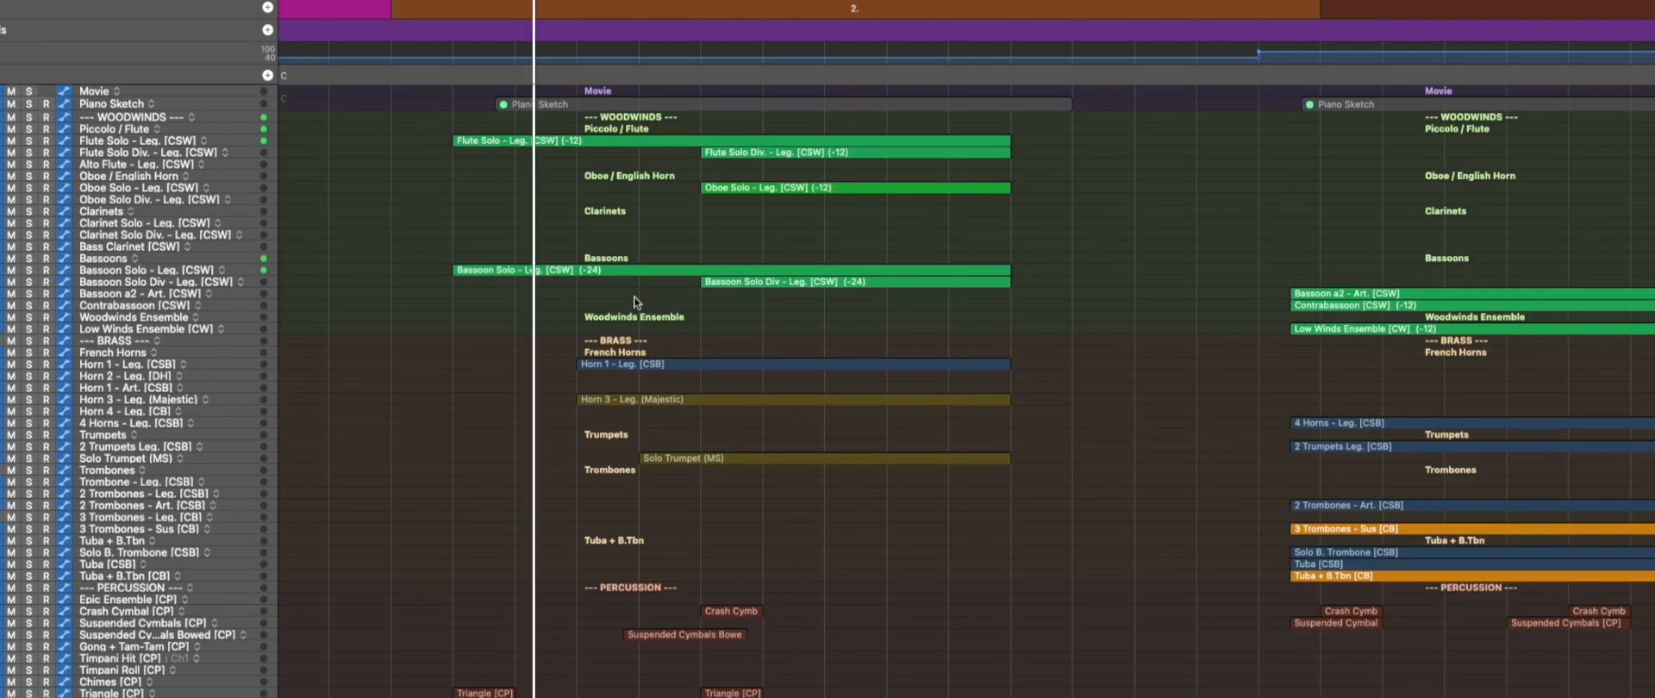
{"action": "scroll", "coordinate": [635, 301], "scroll_direction": "down", "scroll_amount": 4}
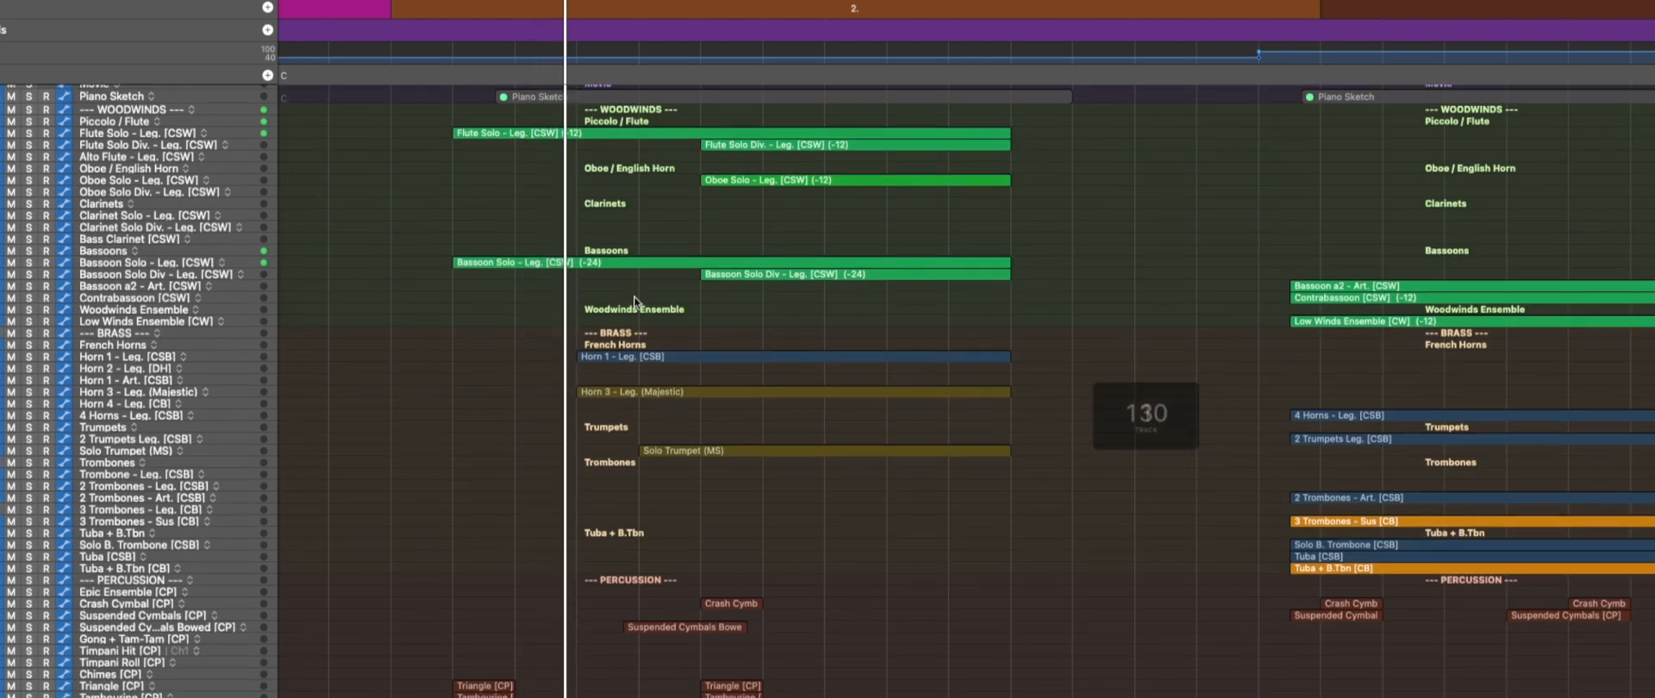
{"action": "scroll", "coordinate": [635, 302], "scroll_direction": "down", "scroll_amount": 10}
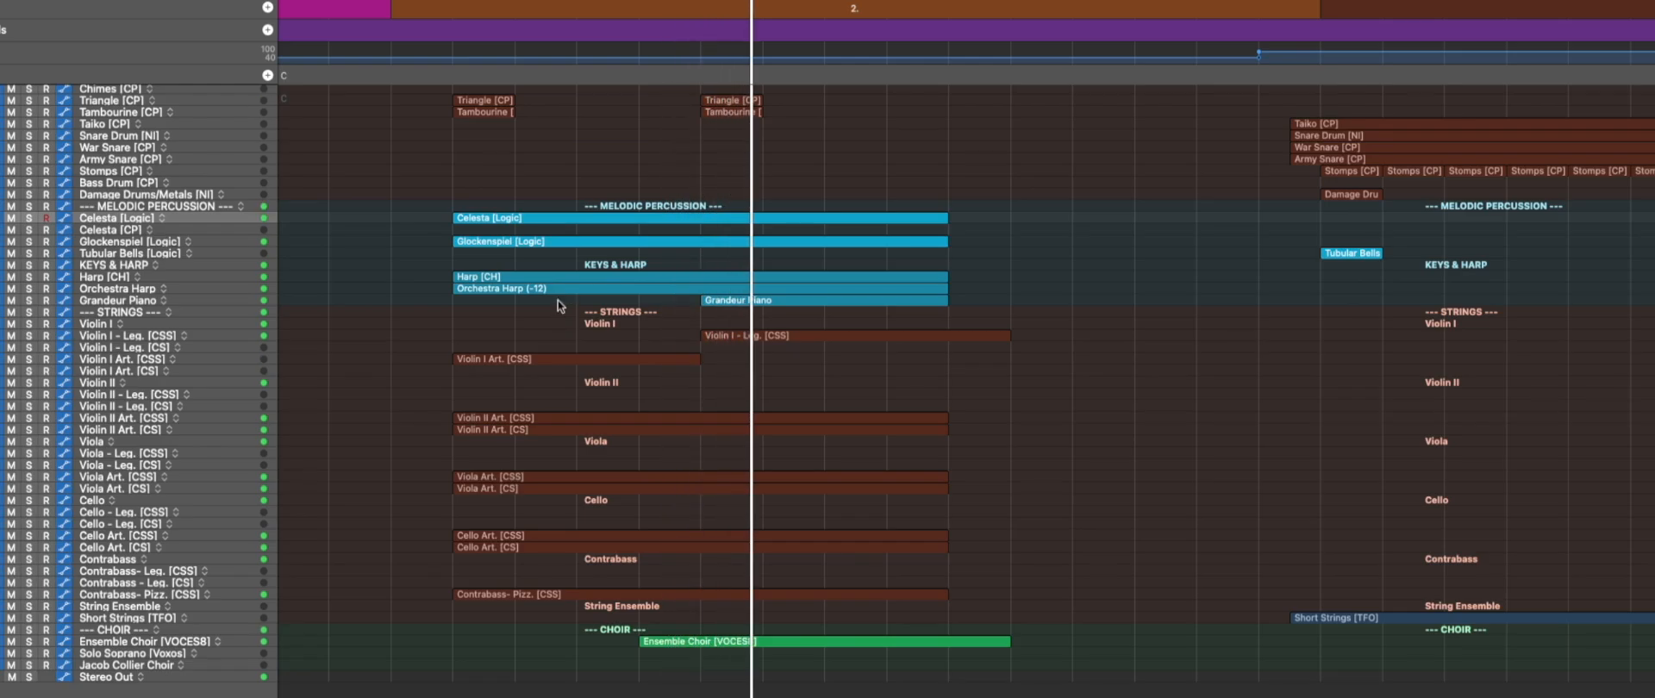
{"action": "scroll", "coordinate": [597, 279], "scroll_direction": "up", "scroll_amount": 5}
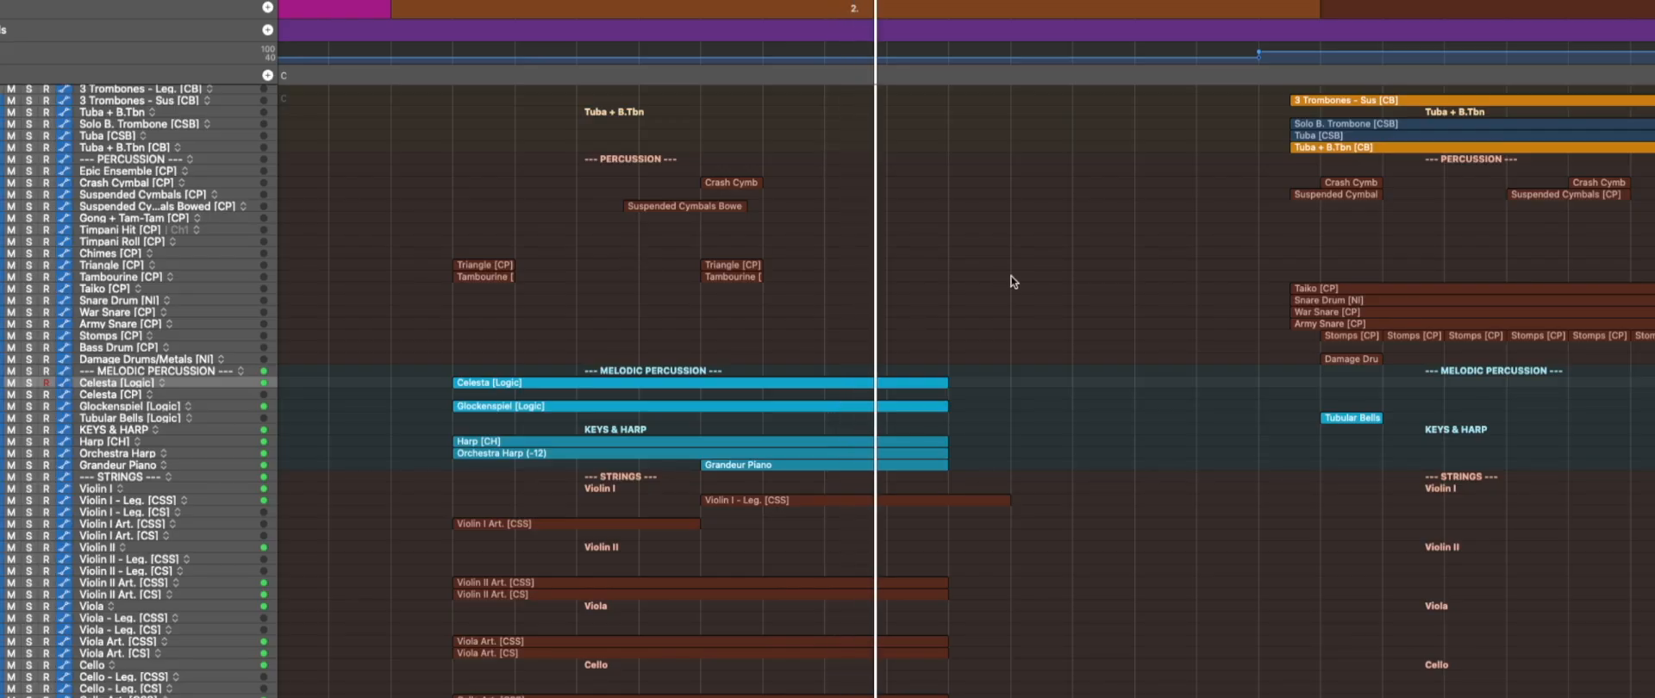
{"action": "key", "text": "1"}
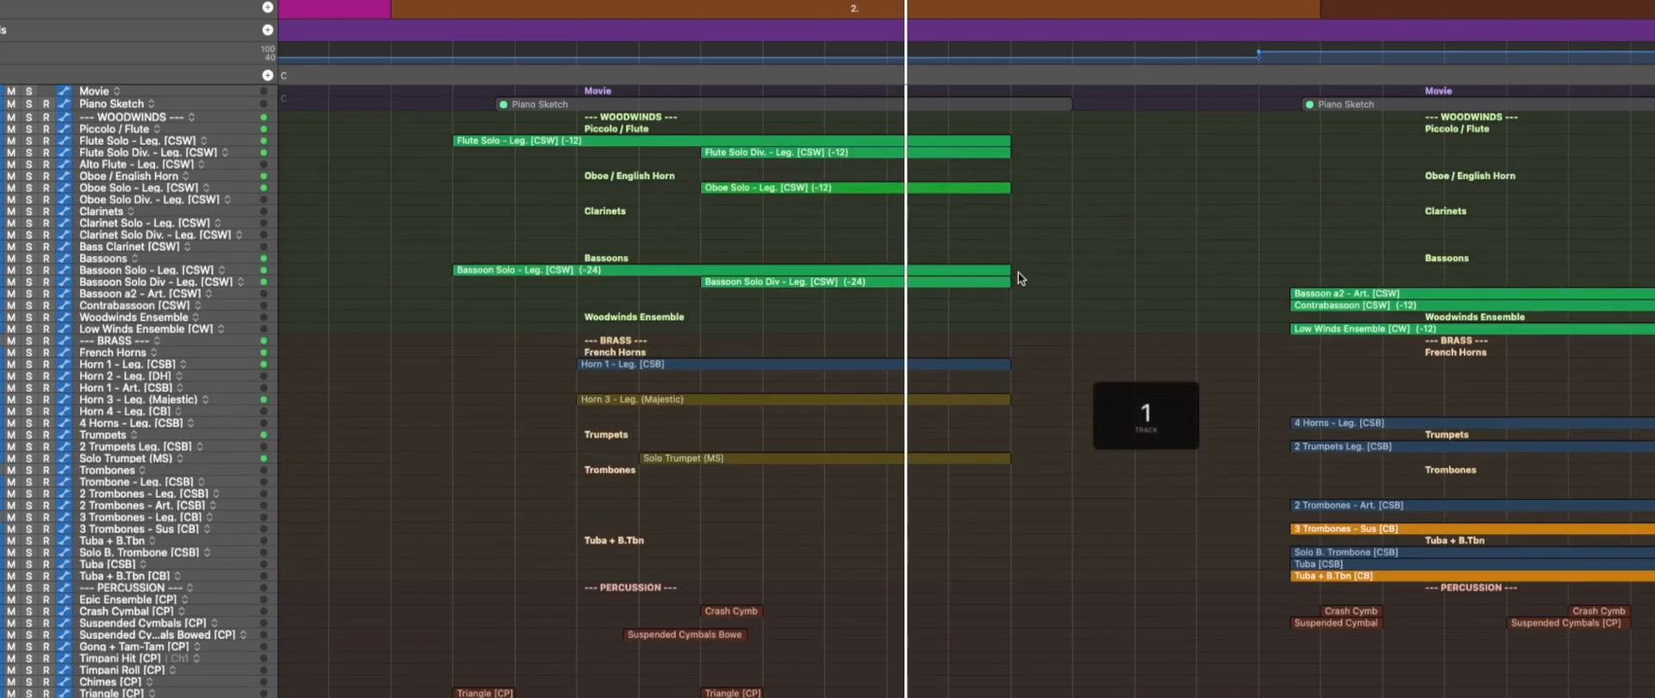
{"action": "key", "text": "1"}
{"action": "scroll", "coordinate": [1059, 244], "scroll_direction": "down", "scroll_amount": 5}
{"action": "scroll", "coordinate": [1059, 244], "scroll_direction": "down", "scroll_amount": 4}
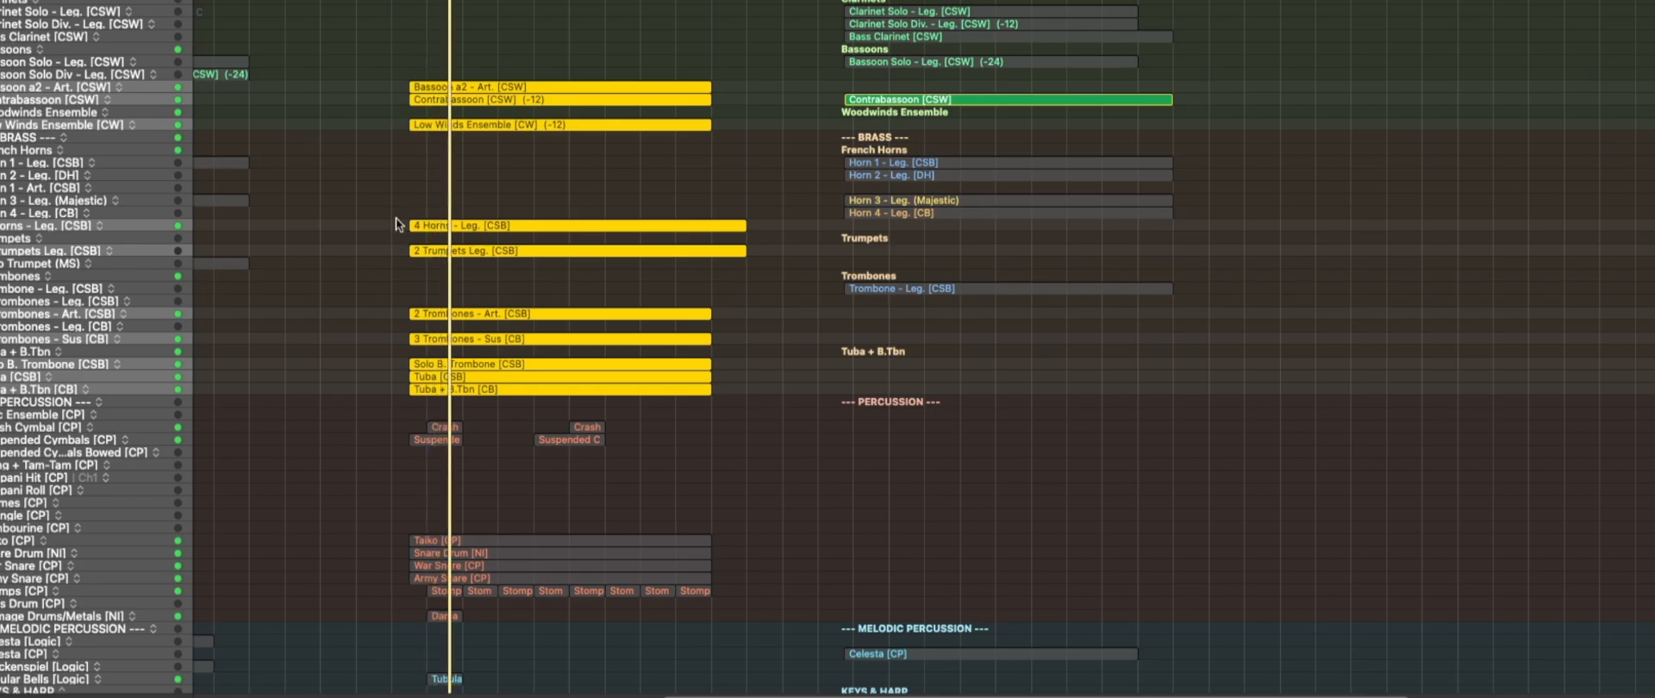
Examine the third orchestration's low woodwind and brass regions together in the Piano Roll up to bar 48, close the editor and stop playback.
{"action": "key", "text": "p"}
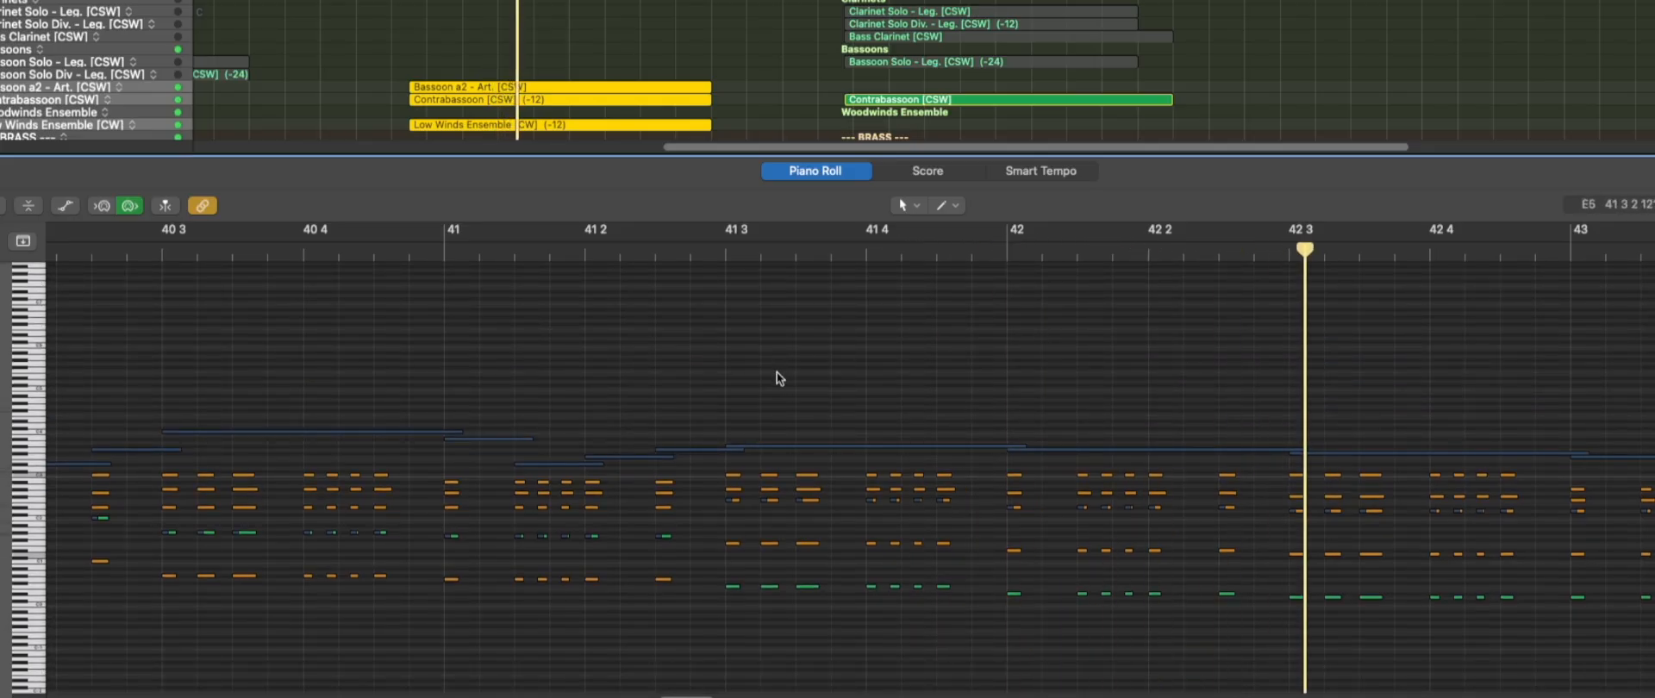
{"action": "scroll", "coordinate": [1222, 423], "scroll_direction": "up", "scroll_amount": 2}
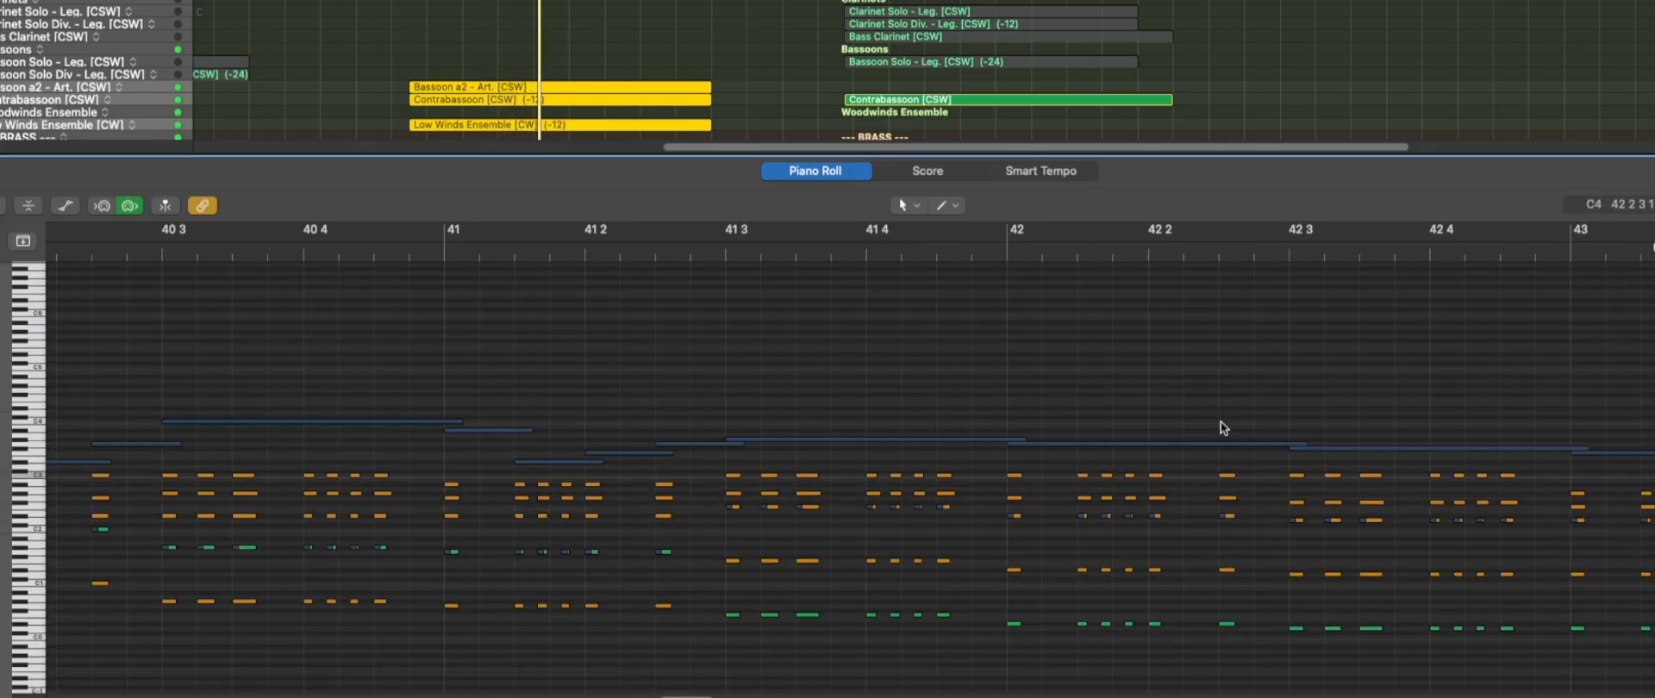
{"action": "scroll", "coordinate": [1222, 424], "scroll_direction": "right", "scroll_amount": 5}
{"action": "scroll", "coordinate": [1222, 424], "scroll_direction": "down", "scroll_amount": 2}
{"action": "scroll", "coordinate": [1220, 421], "scroll_direction": "right", "scroll_amount": 3}
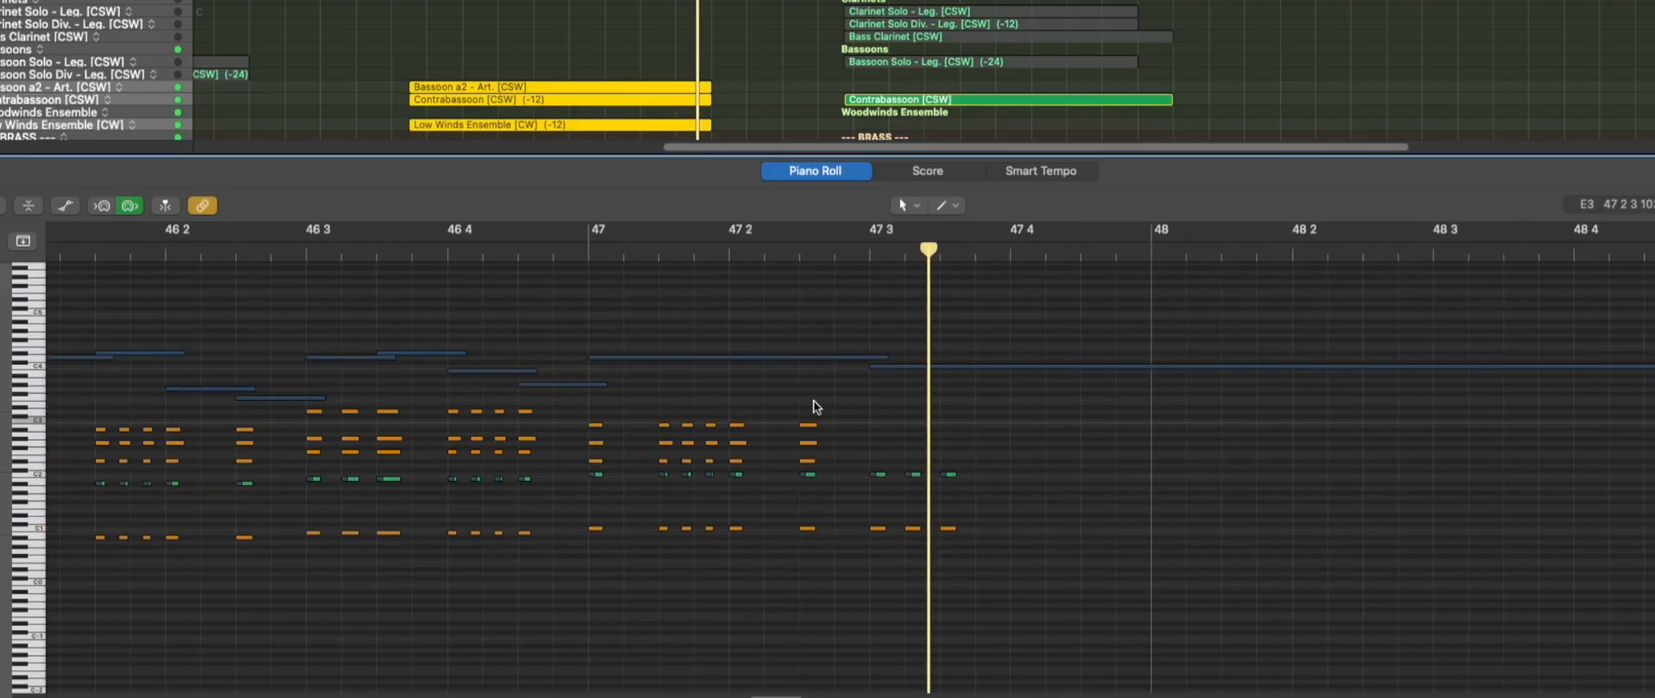
{"action": "key", "text": "p"}
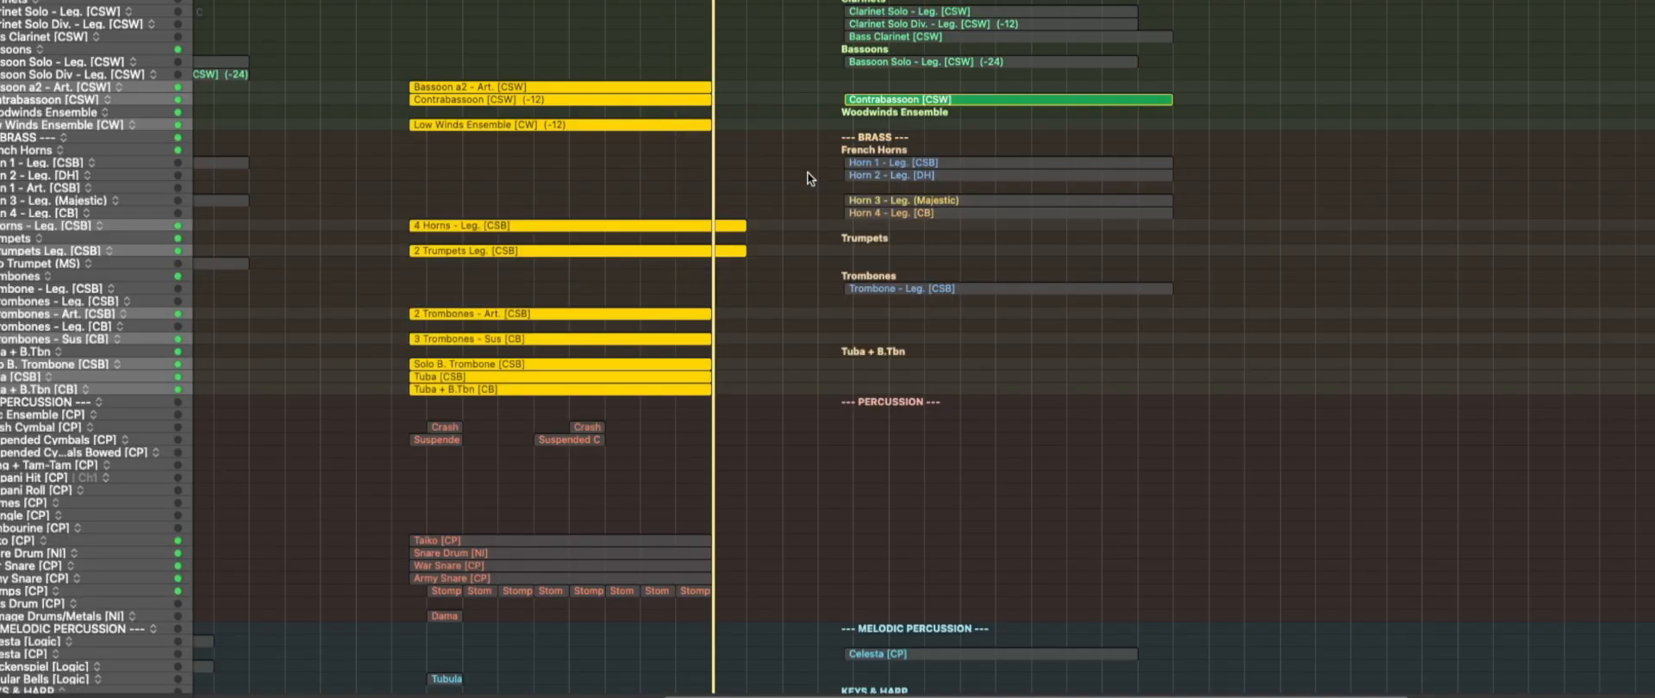
{"action": "key", "text": "space"}
Look over the third orchestration's low woodwind and brass regions, and its percussion, tubular bells and short strings.
{"action": "left_click_drag", "start_coordinate": [437, 218], "coordinate": [632, 485]}
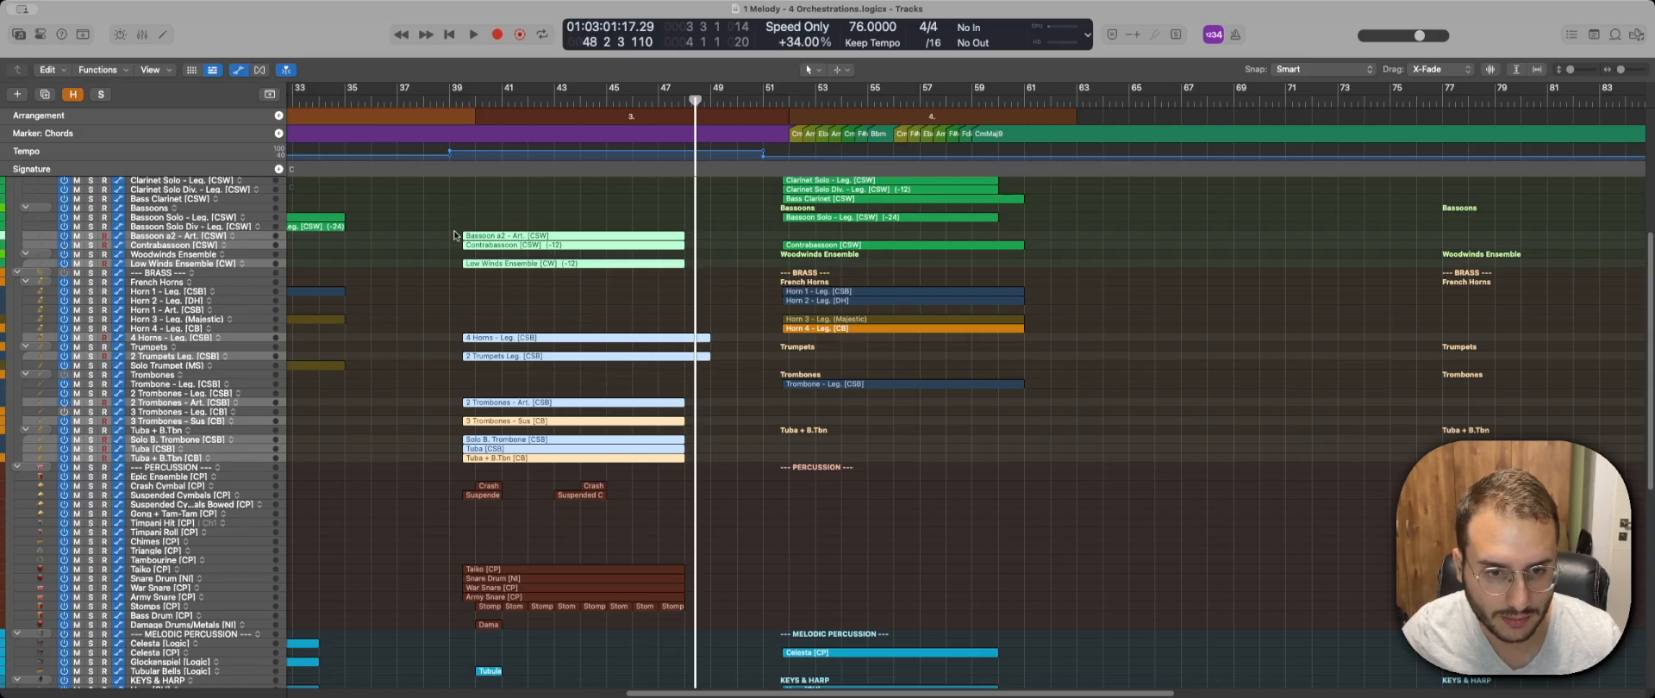
{"action": "scroll", "coordinate": [455, 252], "scroll_direction": "down", "scroll_amount": 2}
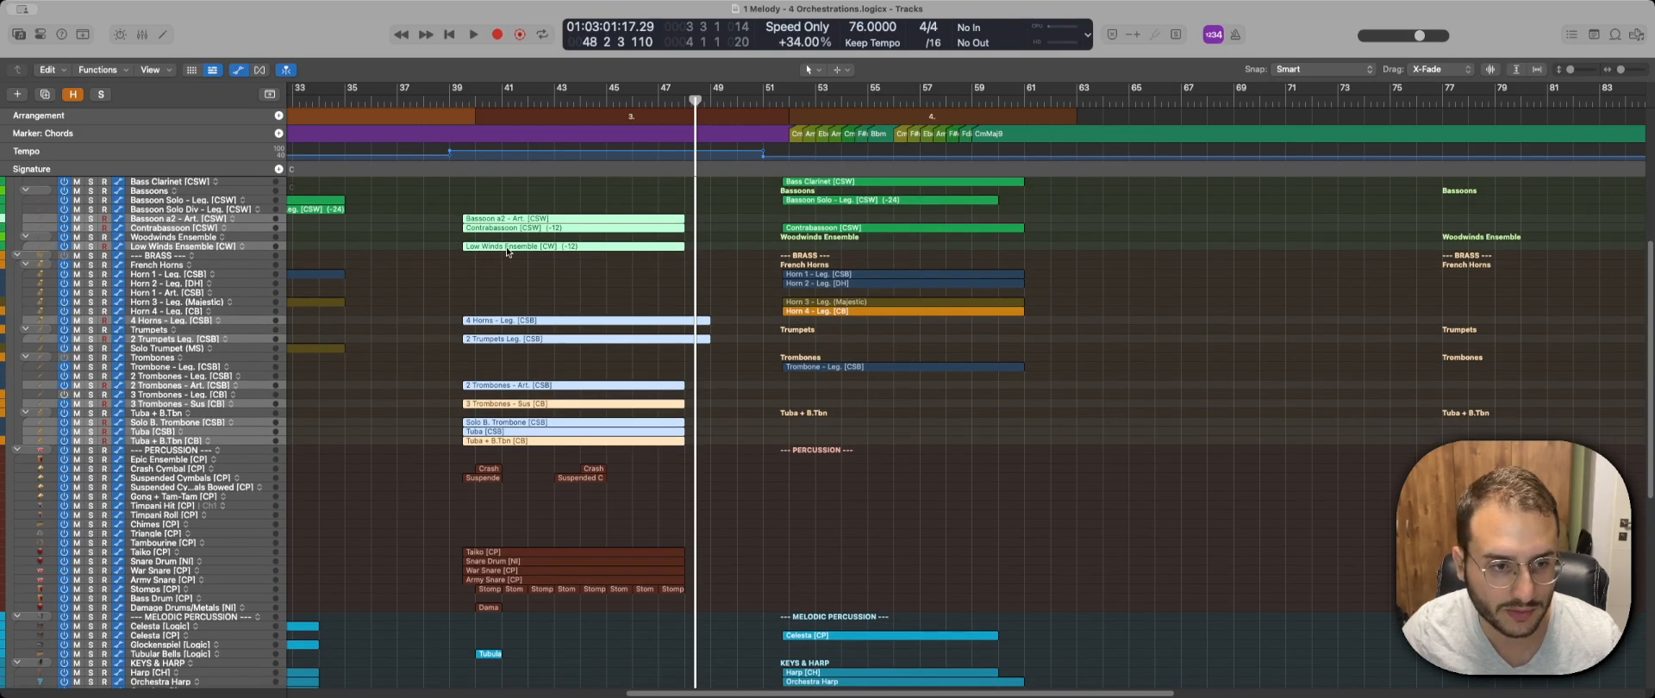
{"action": "scroll", "coordinate": [461, 272], "scroll_direction": "down", "scroll_amount": 2}
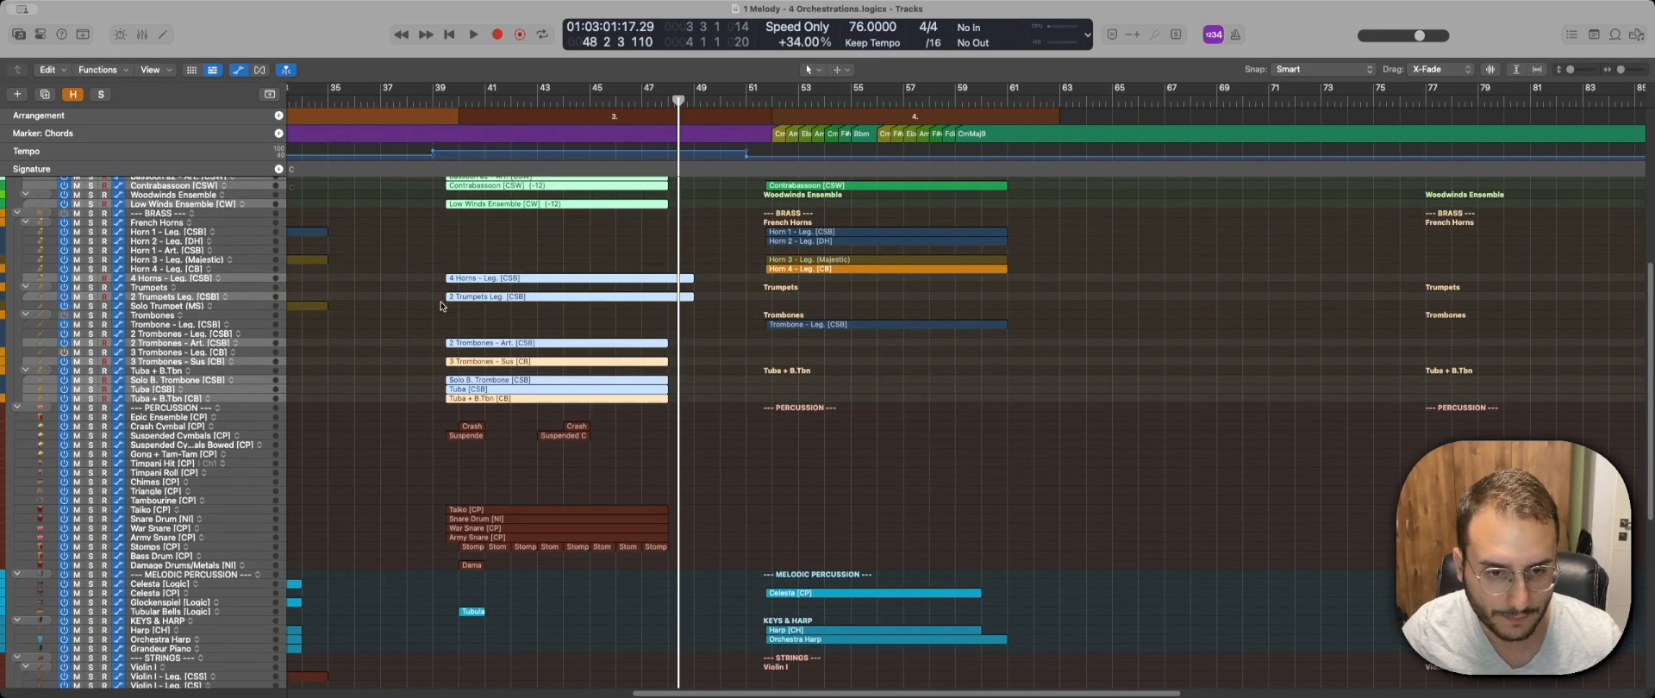
{"action": "scroll", "coordinate": [436, 333], "scroll_direction": "down", "scroll_amount": 2}
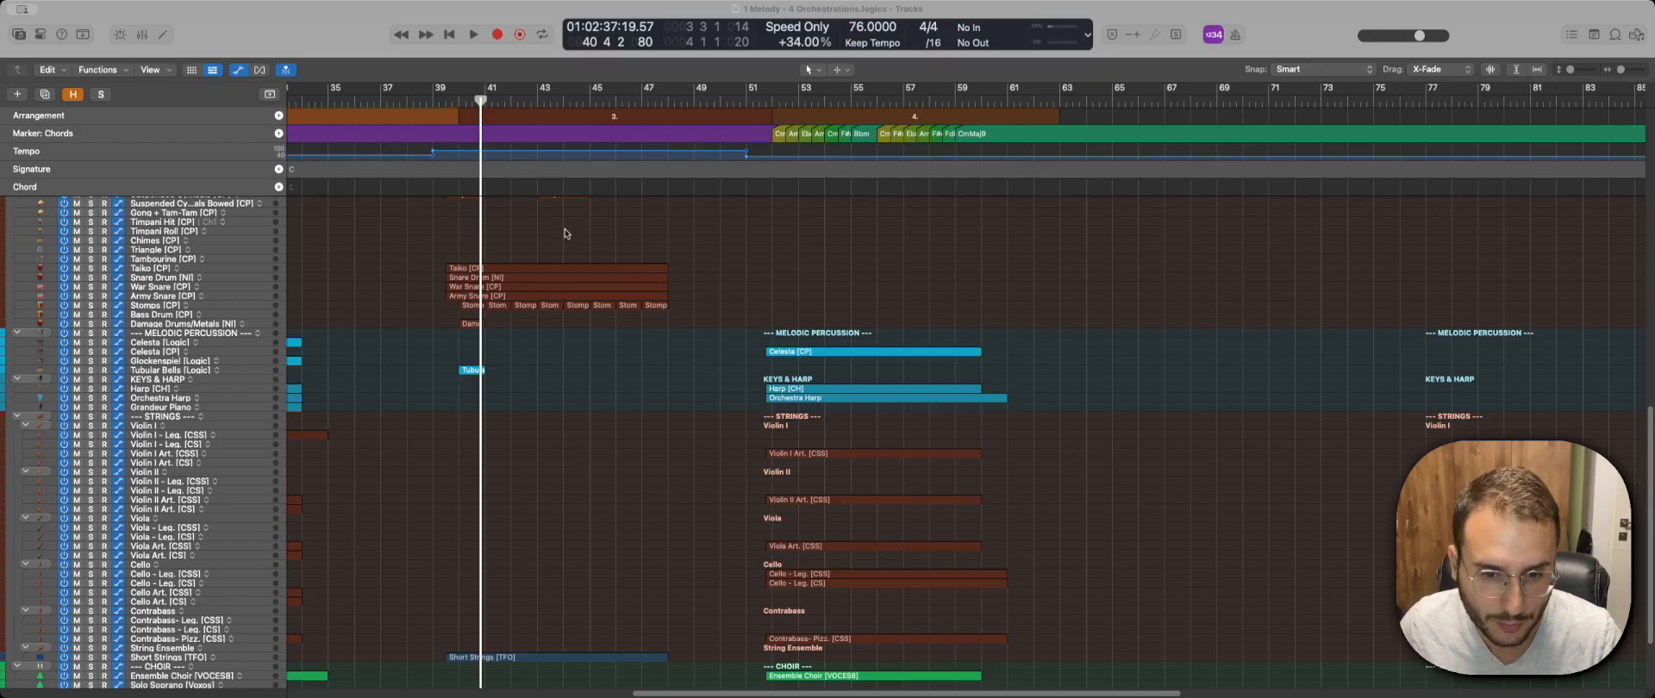
{"action": "scroll", "coordinate": [696, 243], "scroll_direction": "up", "scroll_amount": 3}
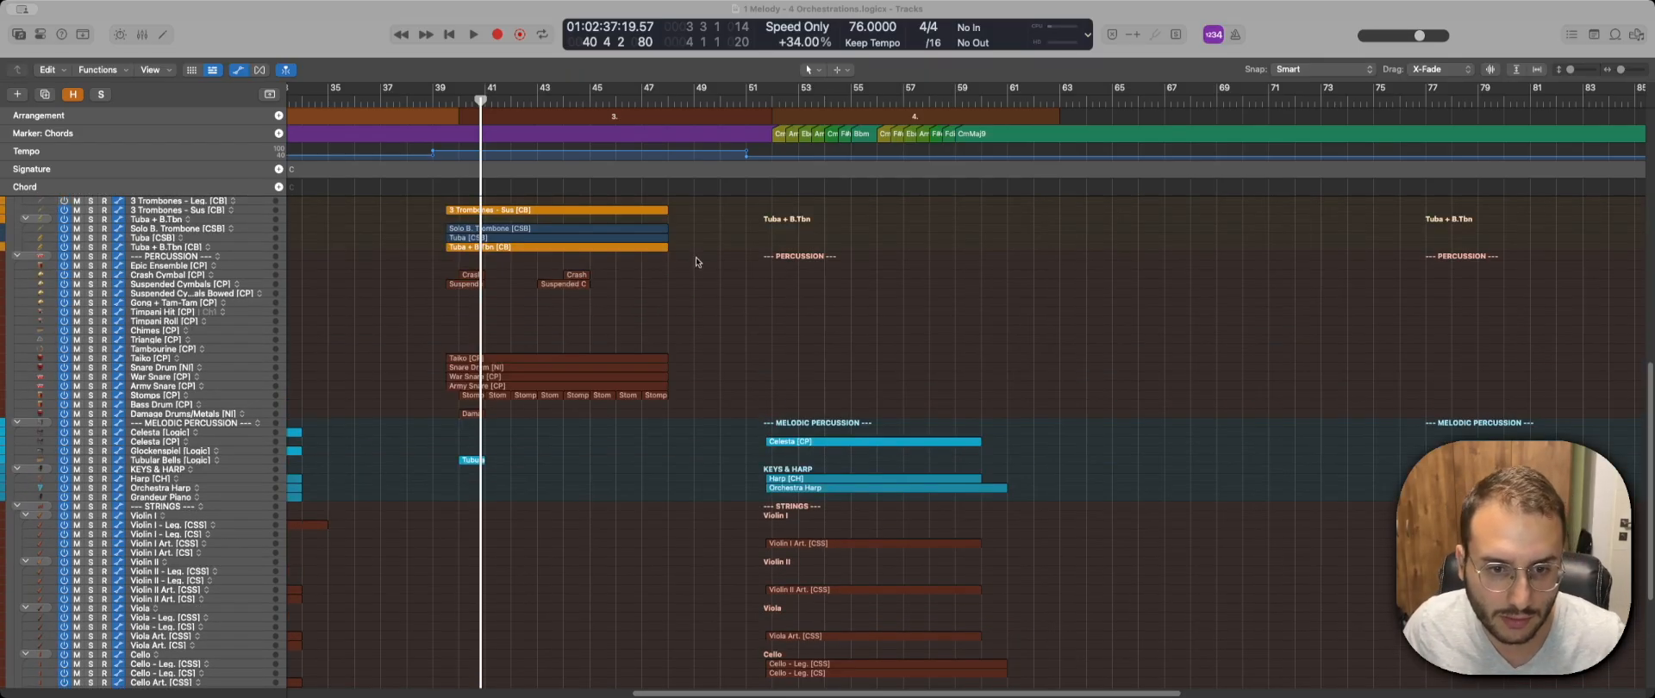
{"action": "scroll", "coordinate": [696, 262], "scroll_direction": "up", "scroll_amount": 2}
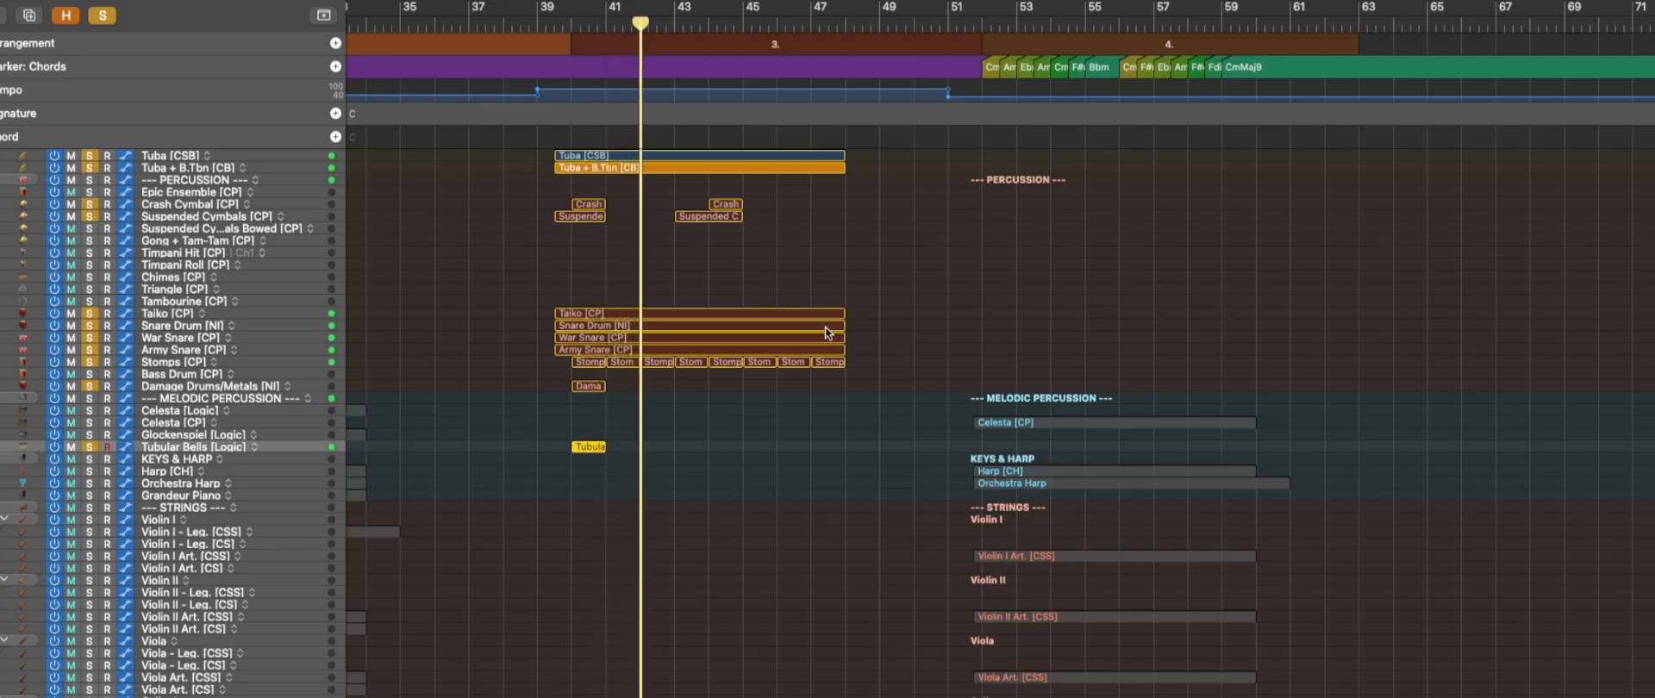
Look through the whole third orchestration during playback, checking its strings, woodwinds, brass and percussion tracks.
{"action": "scroll", "coordinate": [782, 363], "scroll_direction": "down", "scroll_amount": 2}
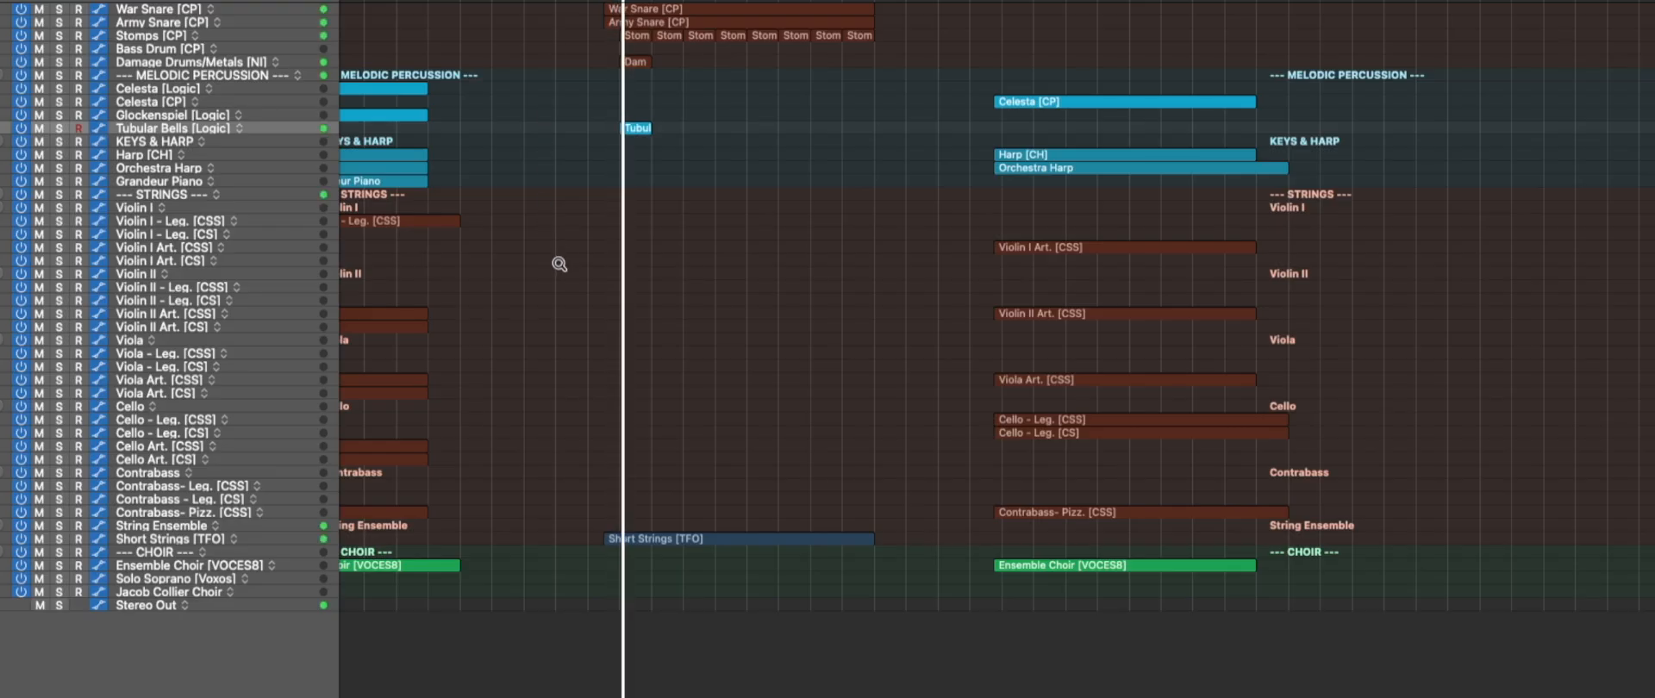
{"action": "scroll", "coordinate": [580, 266], "scroll_direction": "up", "scroll_amount": 10}
{"action": "scroll", "coordinate": [595, 243], "scroll_direction": "up", "scroll_amount": 8}
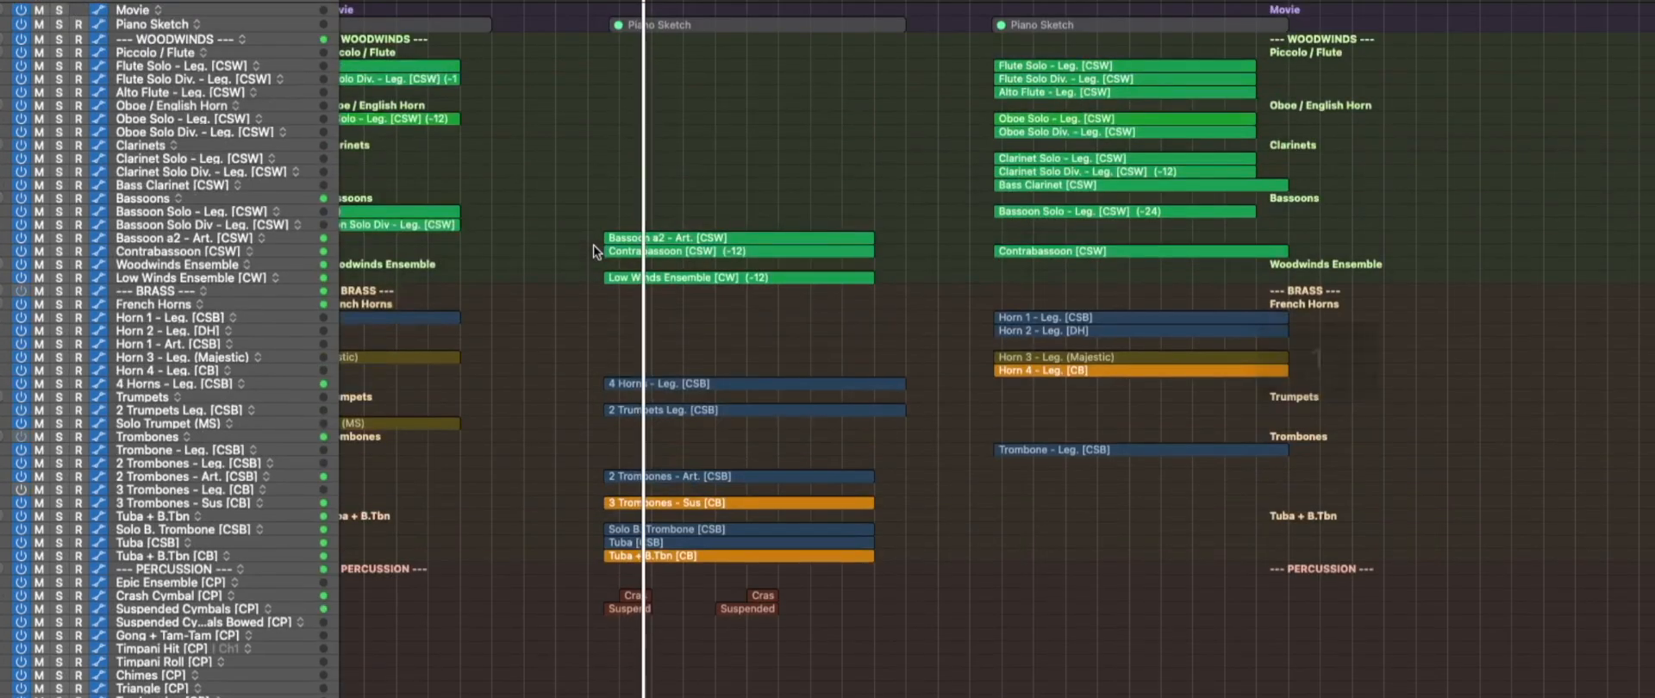
{"action": "scroll", "coordinate": [752, 153], "scroll_direction": "down", "scroll_amount": 8}
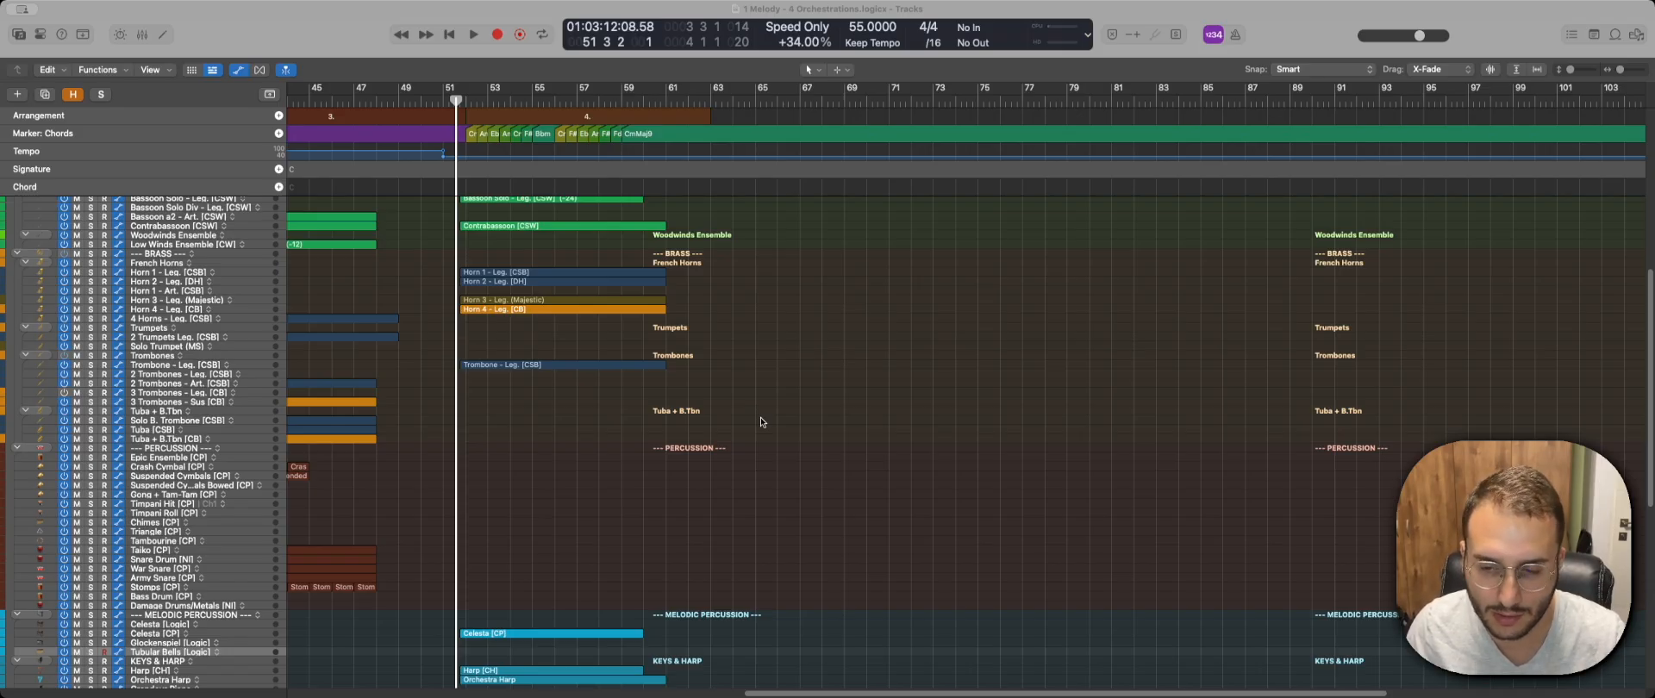
Play the fourth orchestration with the percussion stack collapsed and follow its tracks from woodwinds down to choir.
{"action": "key", "text": "space"}
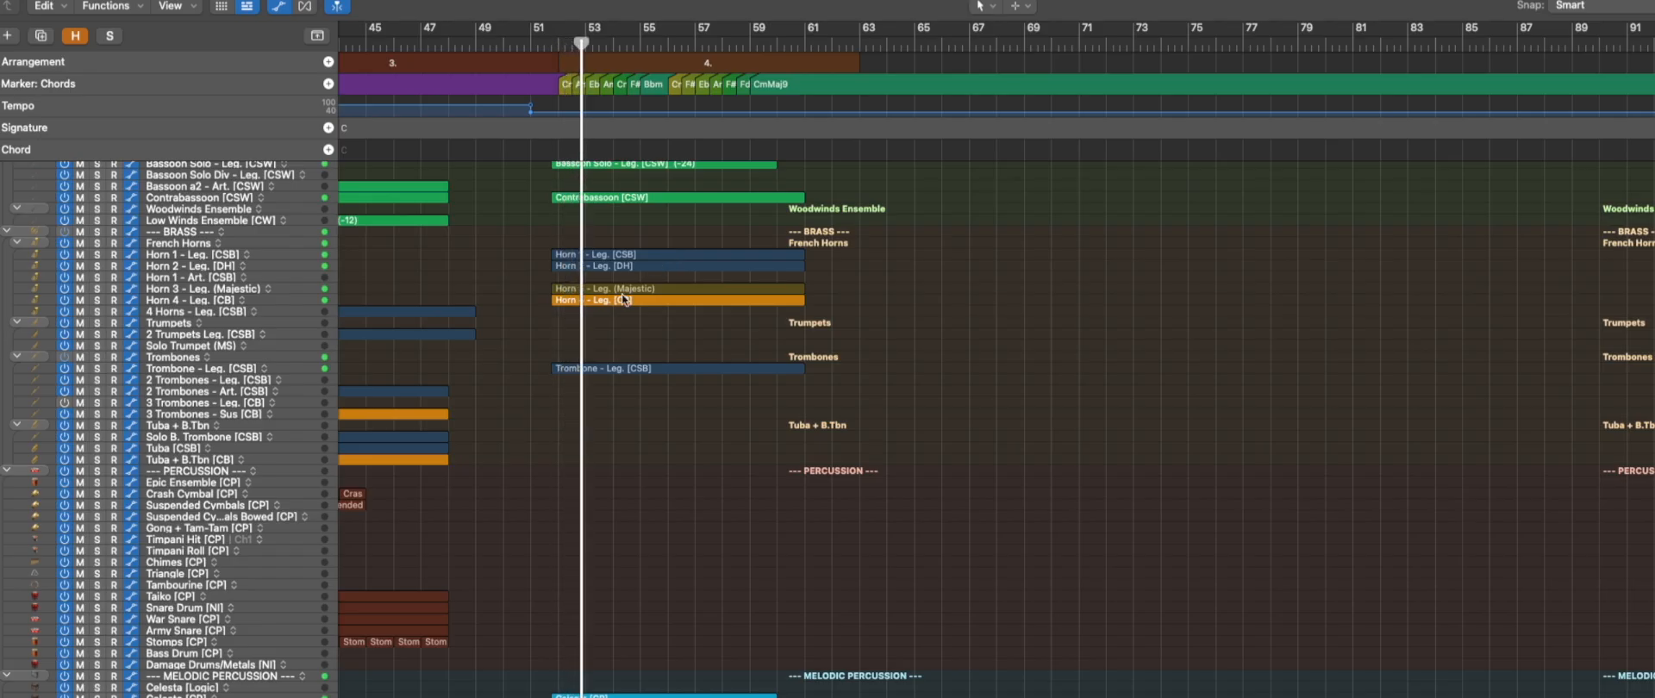
{"action": "left_click", "coordinate": [7, 471]}
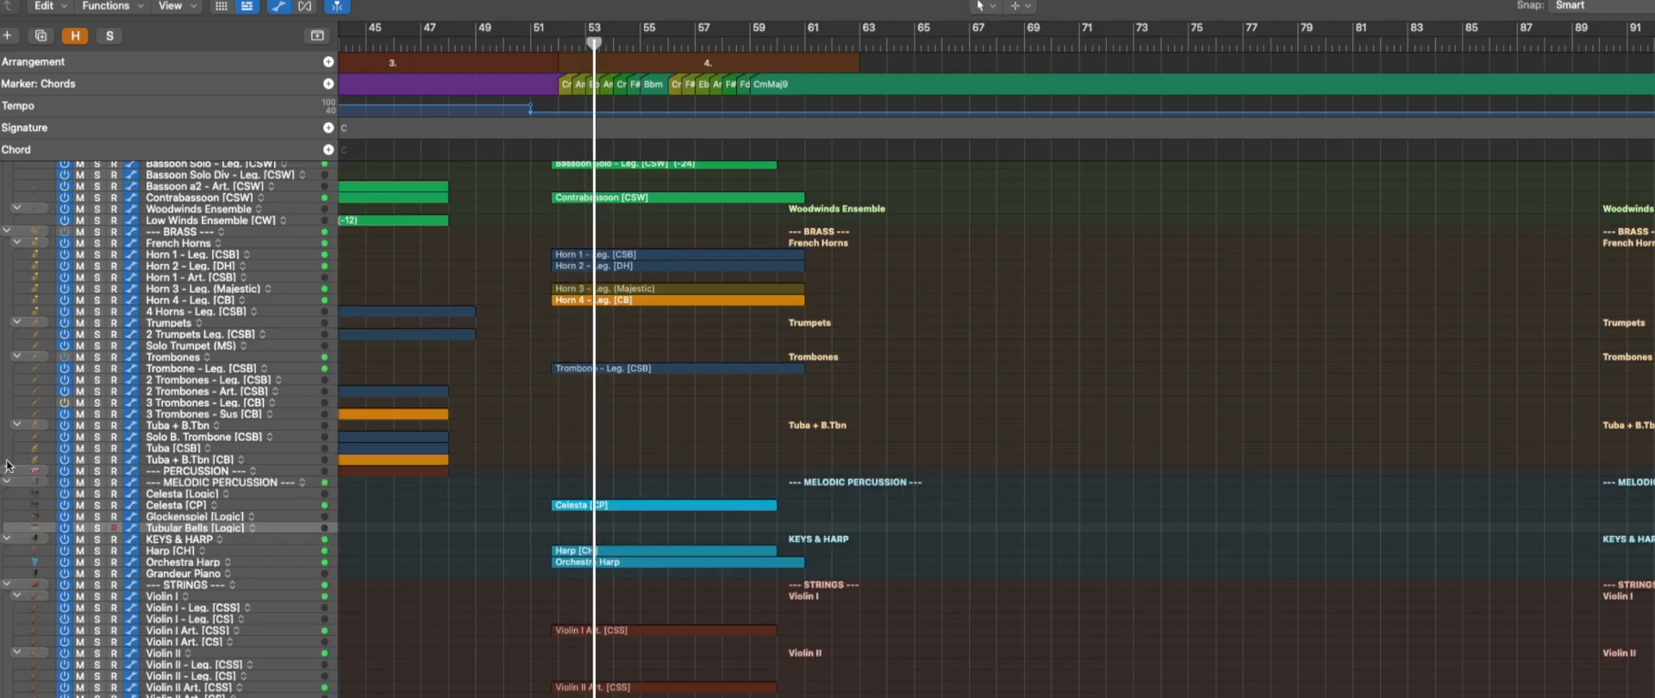
{"action": "scroll", "coordinate": [529, 371], "scroll_direction": "up", "scroll_amount": 5}
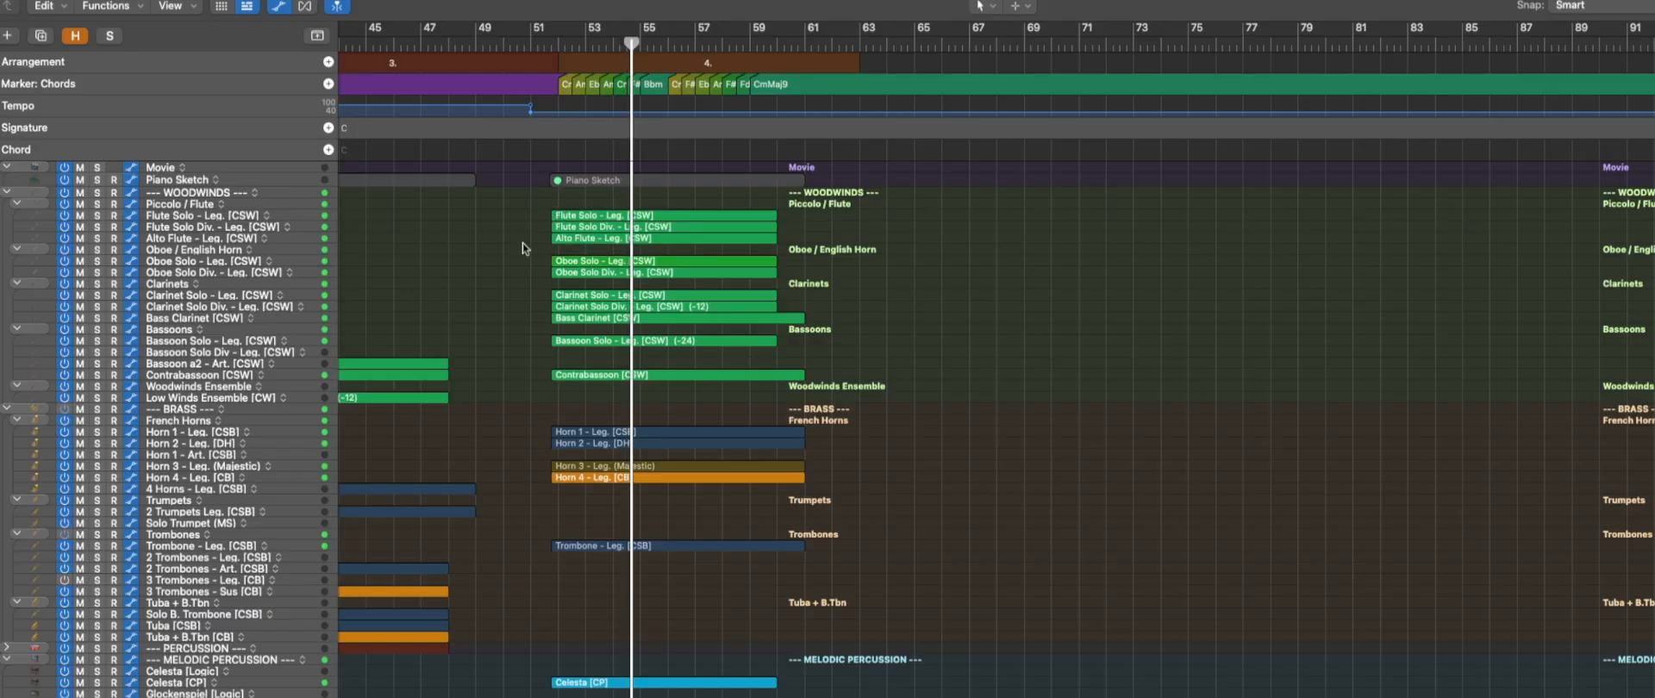
{"action": "scroll", "coordinate": [522, 246], "scroll_direction": "down", "scroll_amount": 5}
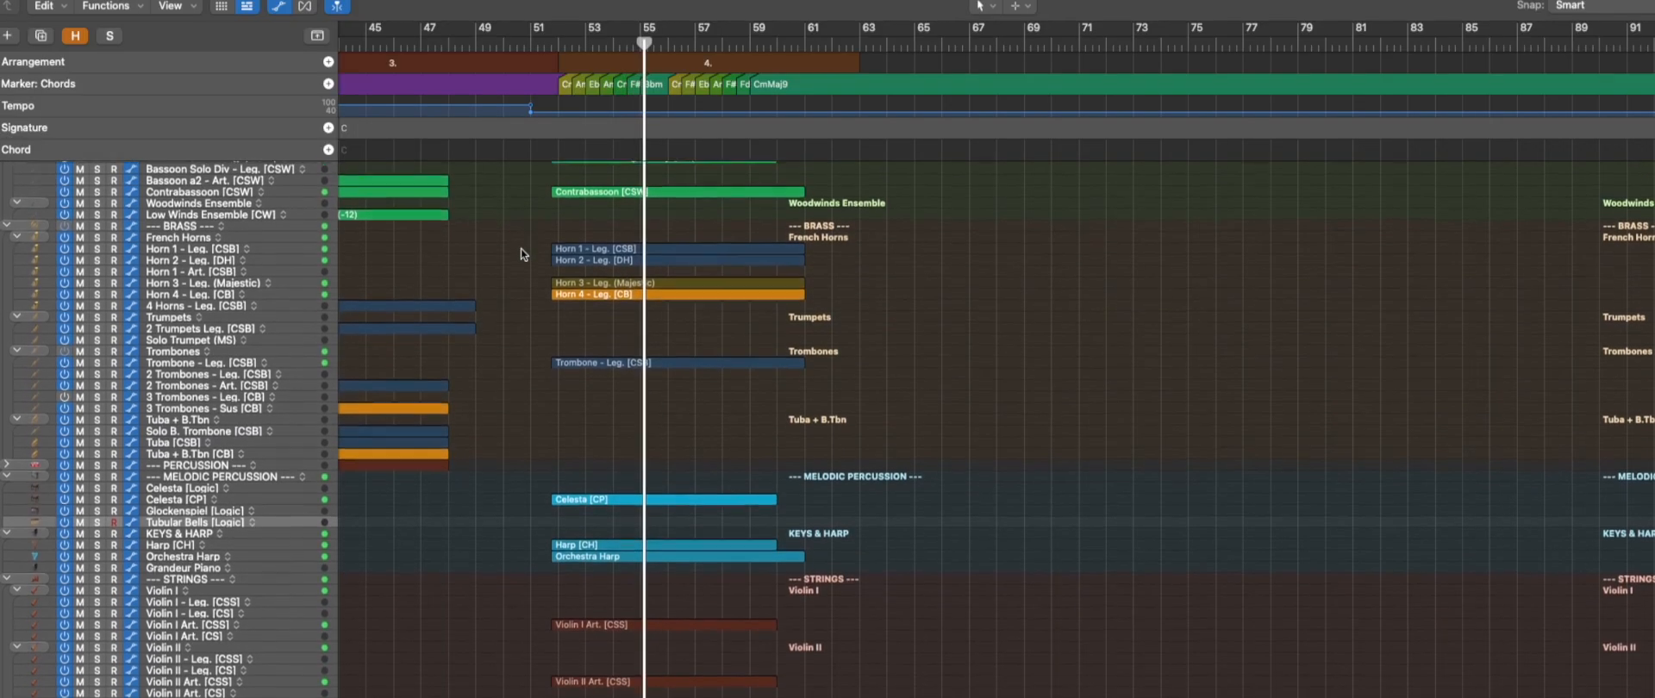
{"action": "scroll", "coordinate": [520, 249], "scroll_direction": "down", "scroll_amount": 7}
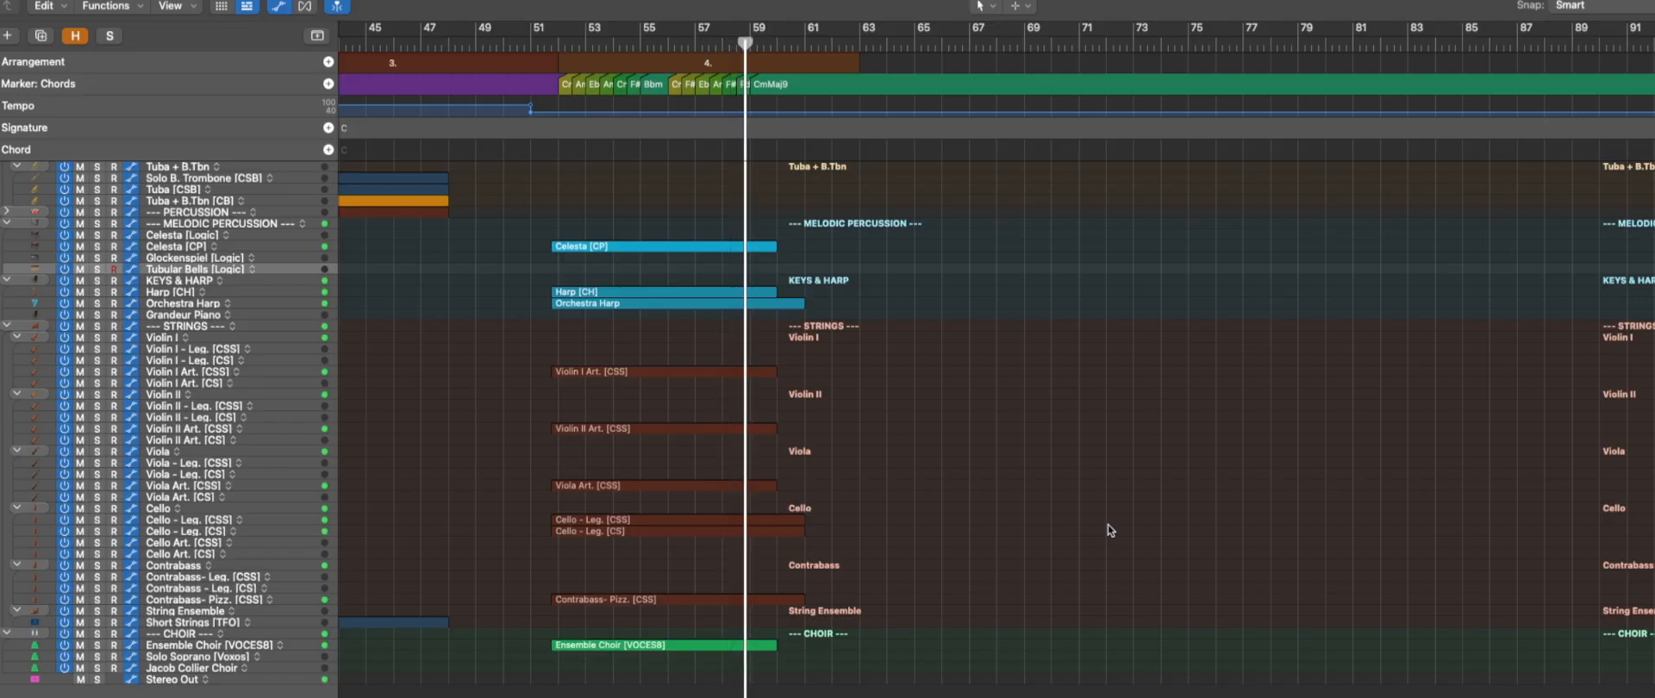
Look over the fourth orchestration's woodwind and brass tracks and its chord markers, selecting the CmMaj9 marker.
{"action": "scroll", "coordinate": [1108, 524], "scroll_direction": "up", "scroll_amount": 12}
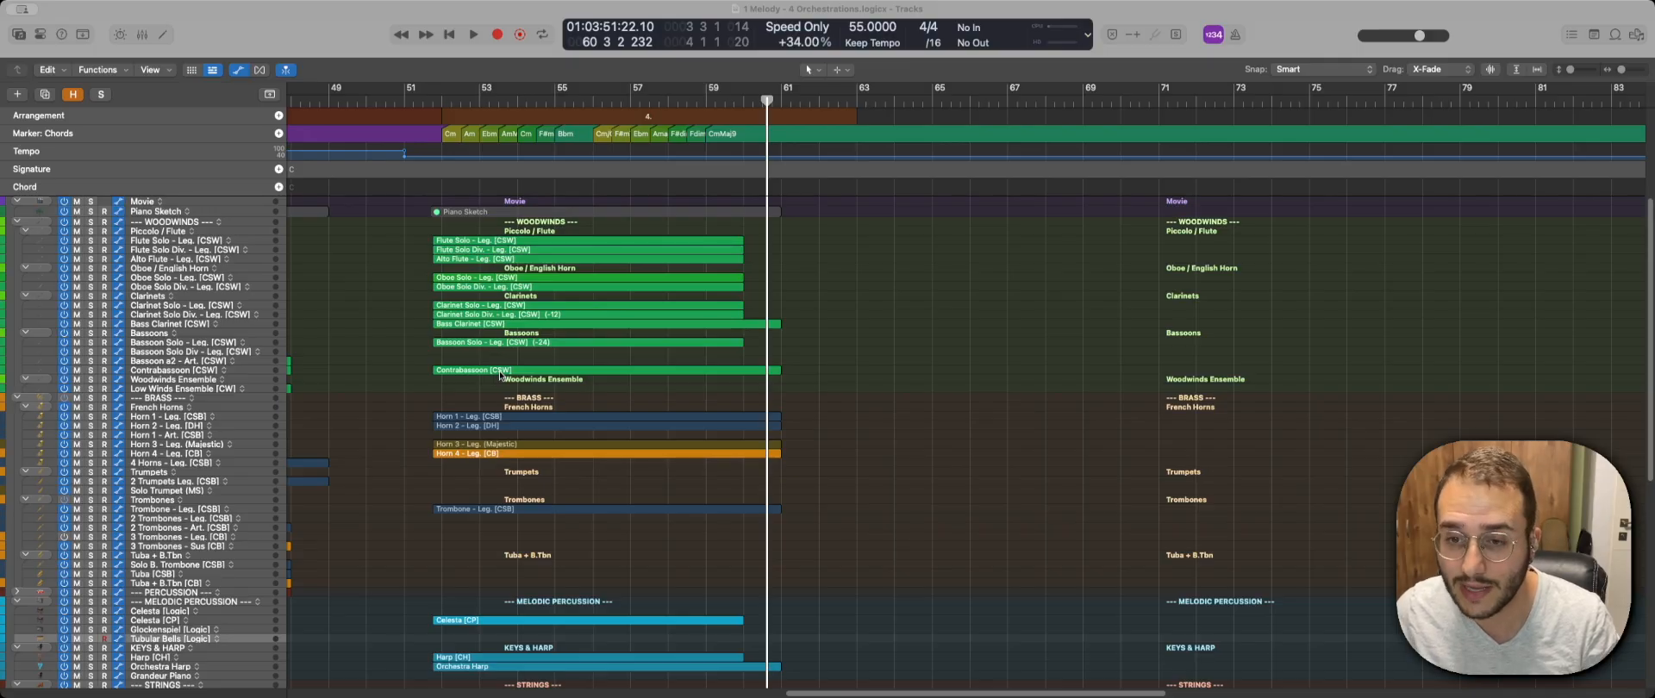
{"action": "key", "text": "super+Right"}
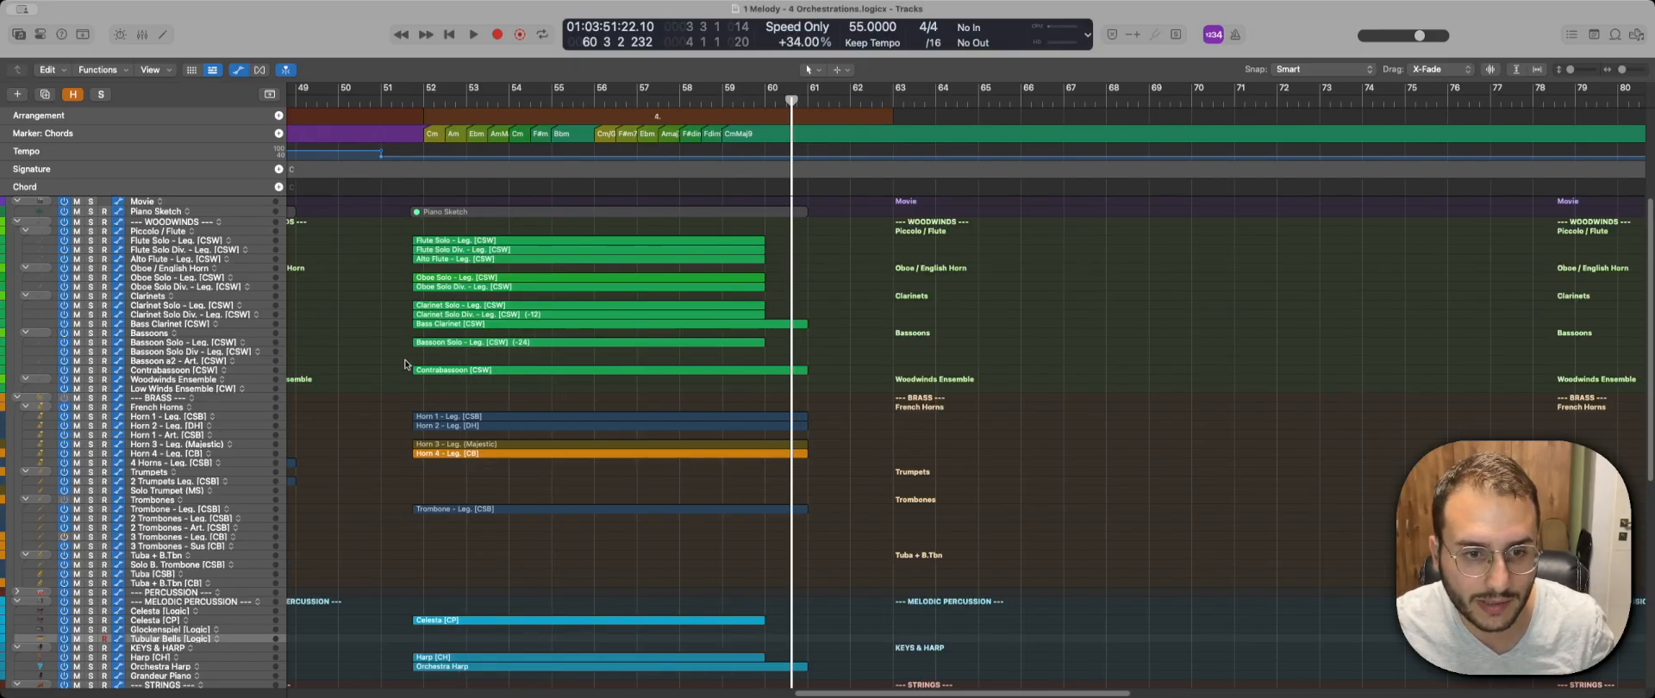
{"action": "key", "text": "super+Right"}
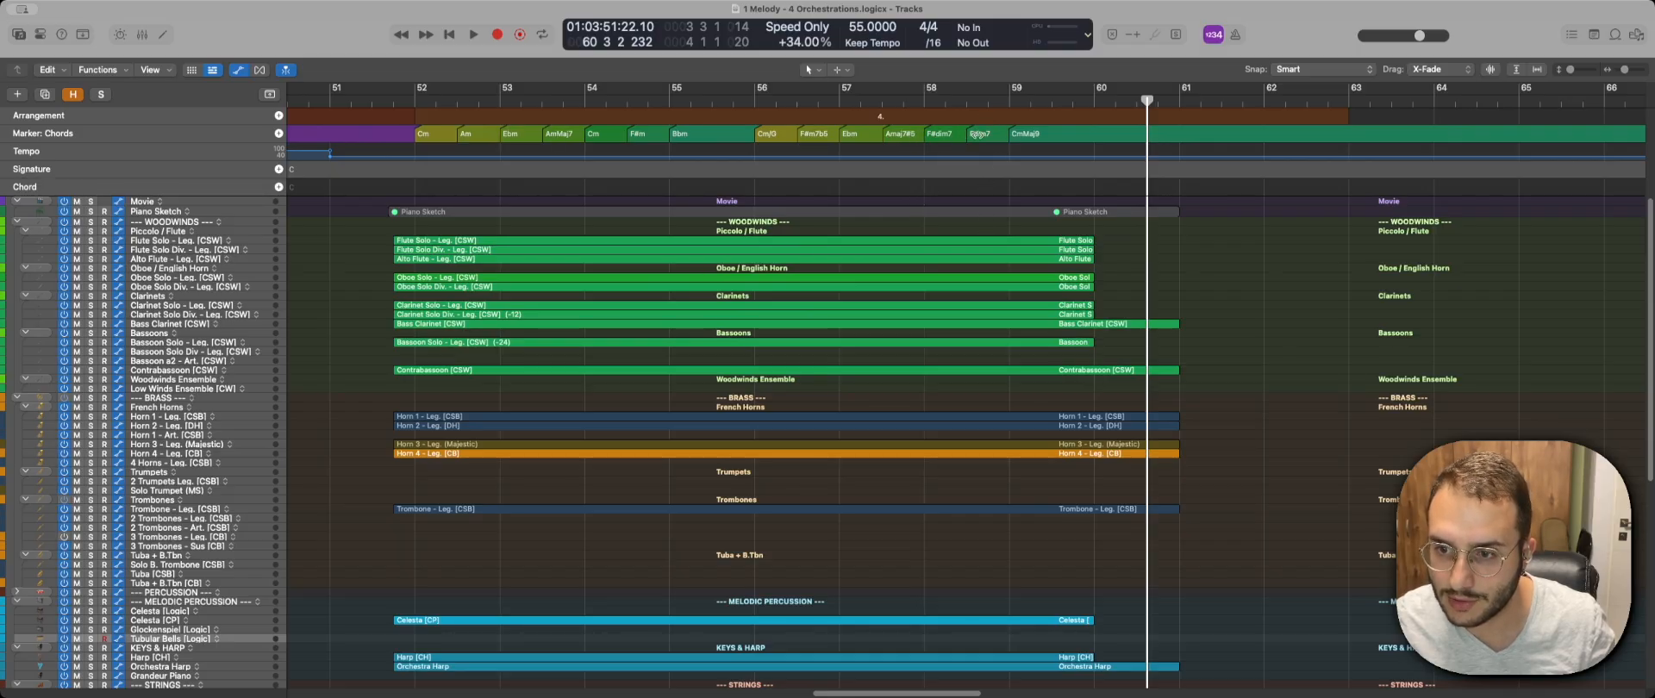
{"action": "left_click", "coordinate": [1053, 135]}
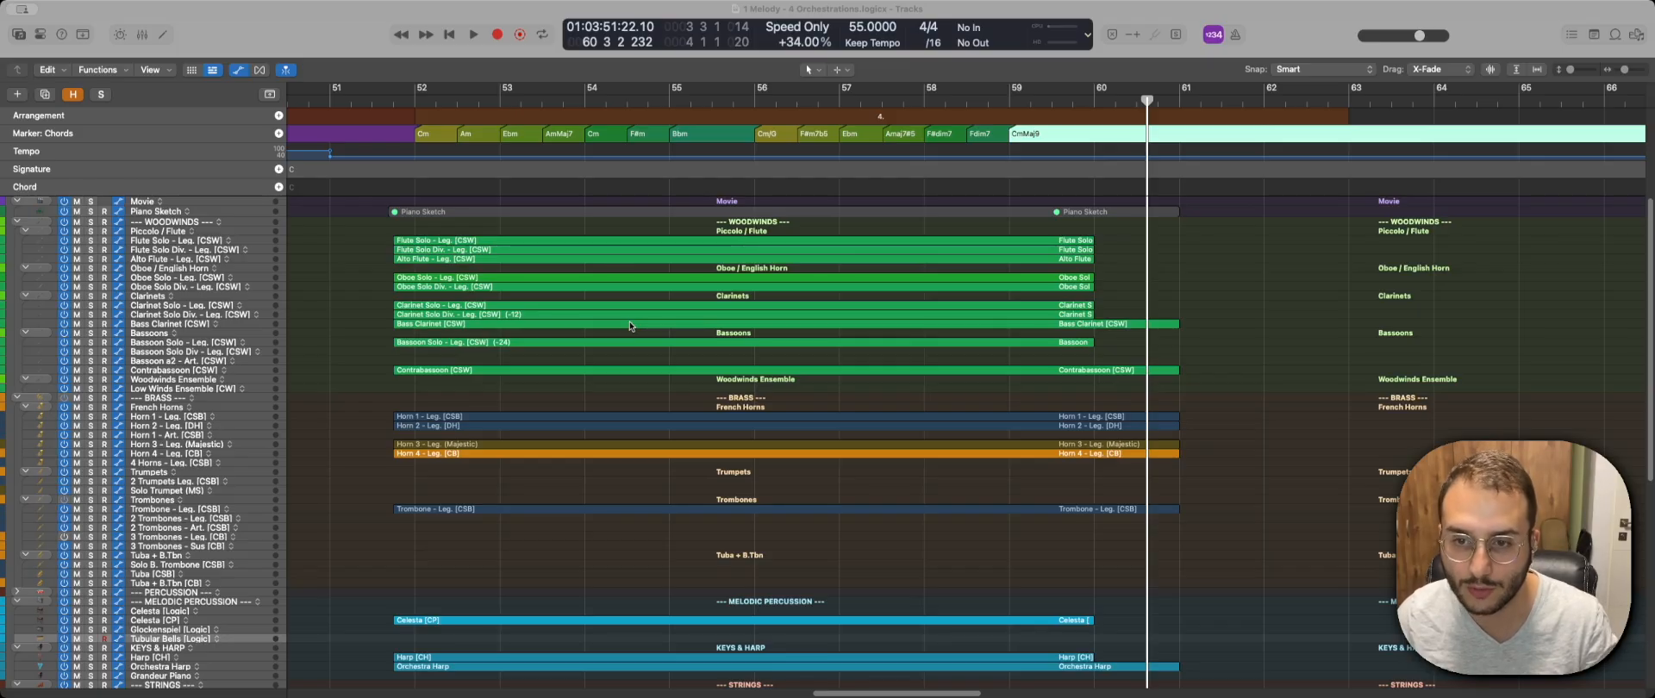
{"action": "scroll", "coordinate": [962, 419], "scroll_direction": "down", "scroll_amount": 3}
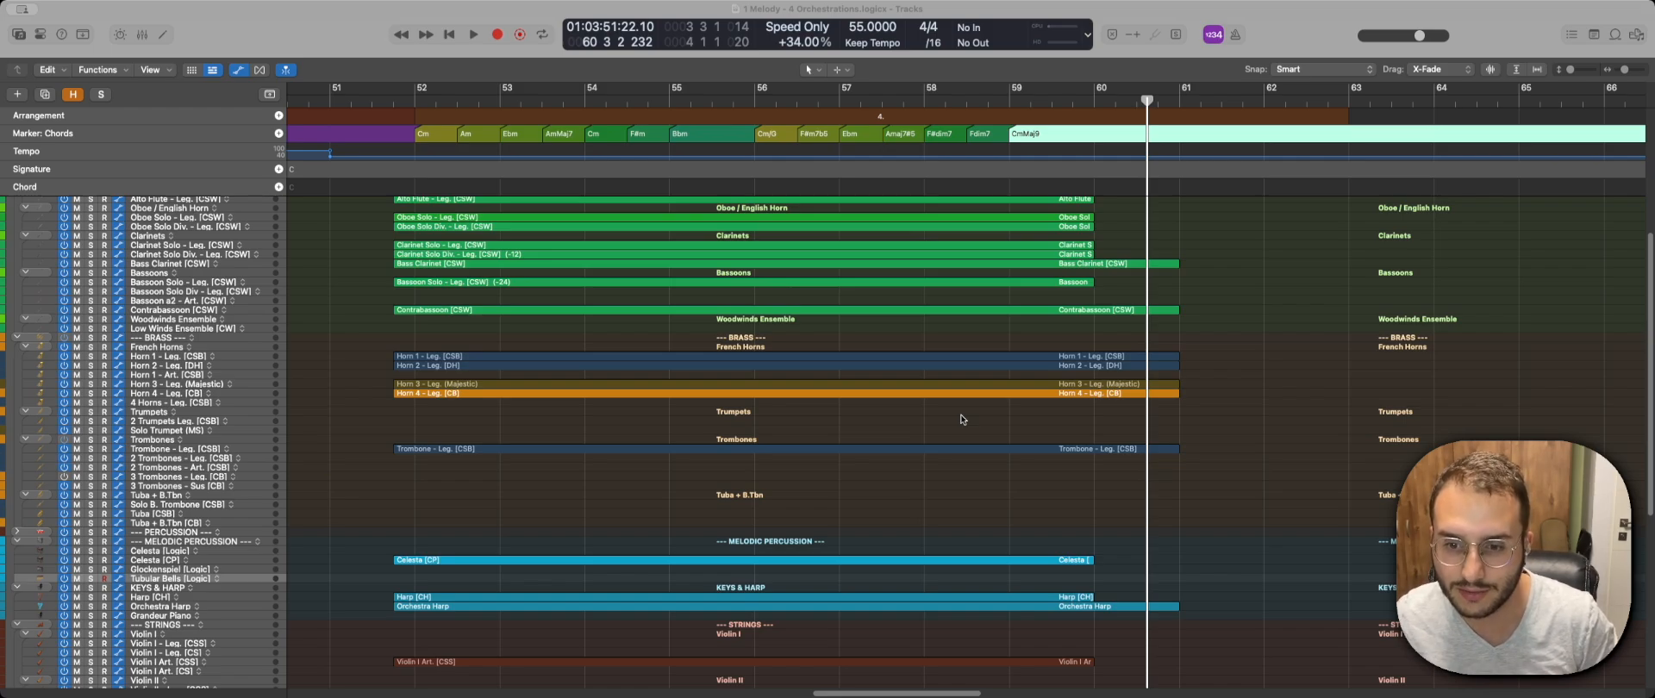
Play the fourth orchestration's horns, trombone and cellos in solo, and select the four horn regions with the trombone region.
{"action": "left_click_drag", "start_coordinate": [401, 348], "coordinate": [498, 401]}
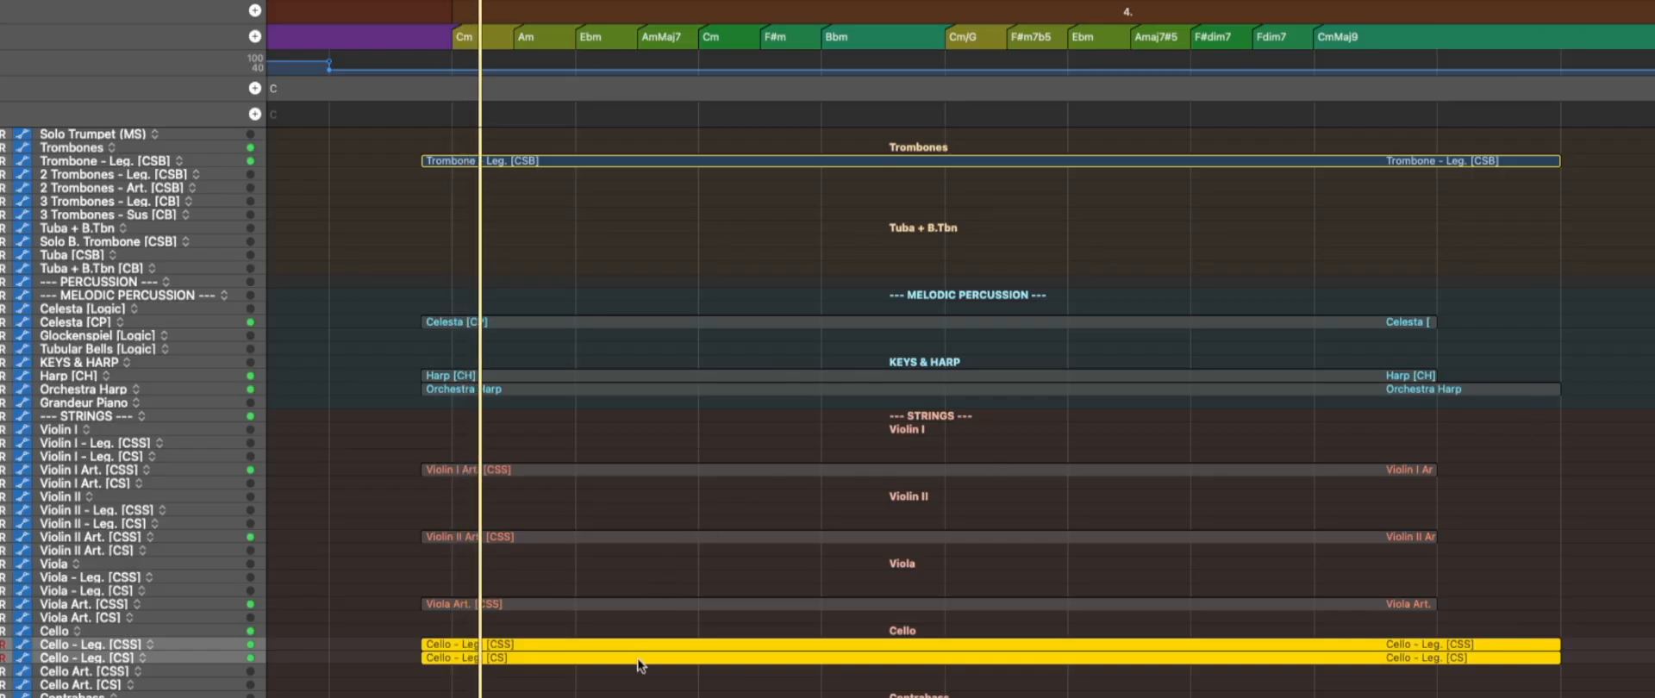
{"action": "scroll", "coordinate": [641, 665], "scroll_direction": "up", "scroll_amount": 3}
{"action": "scroll", "coordinate": [664, 591], "scroll_direction": "up", "scroll_amount": 5}
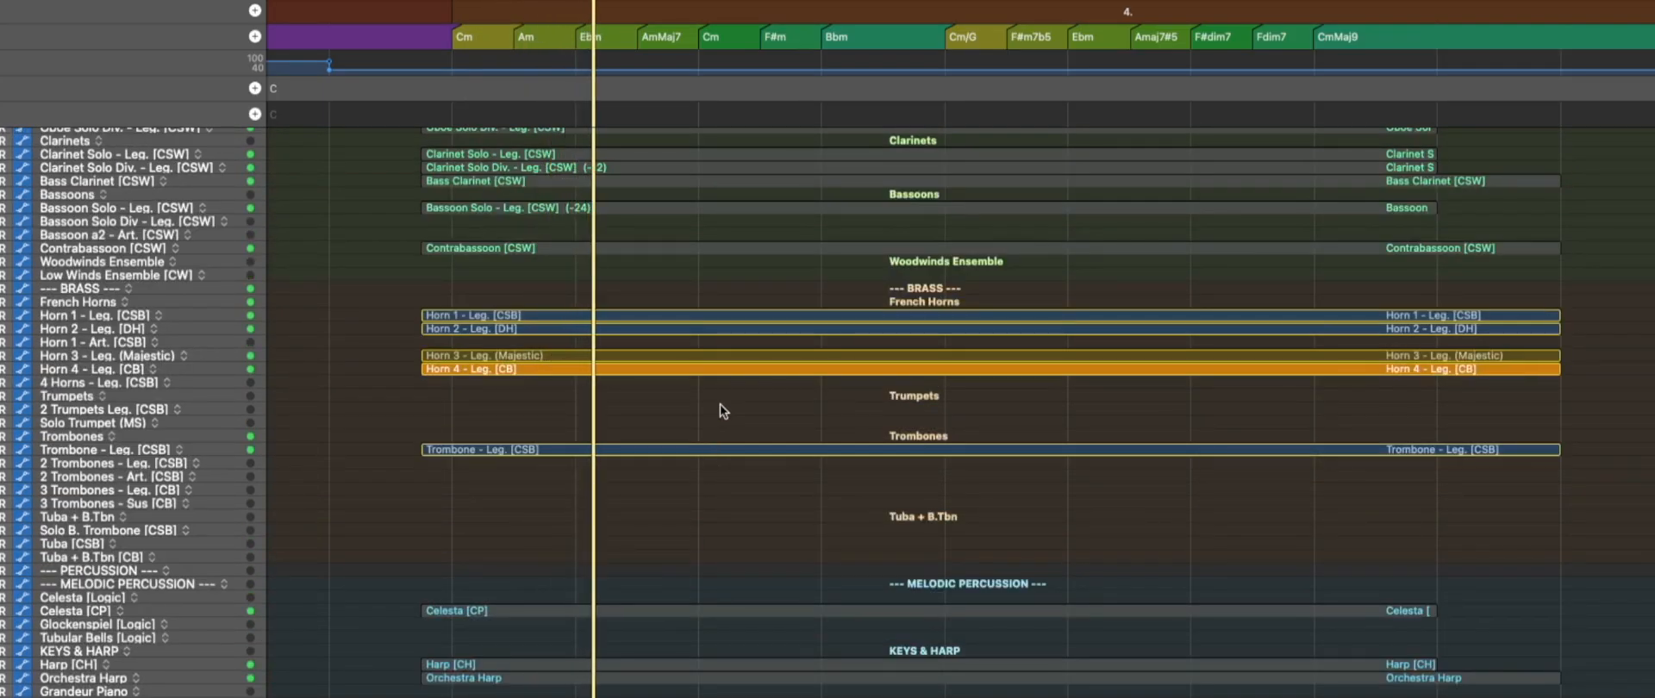
{"action": "left_click", "coordinate": [721, 405], "text": "ctrl+alt"}
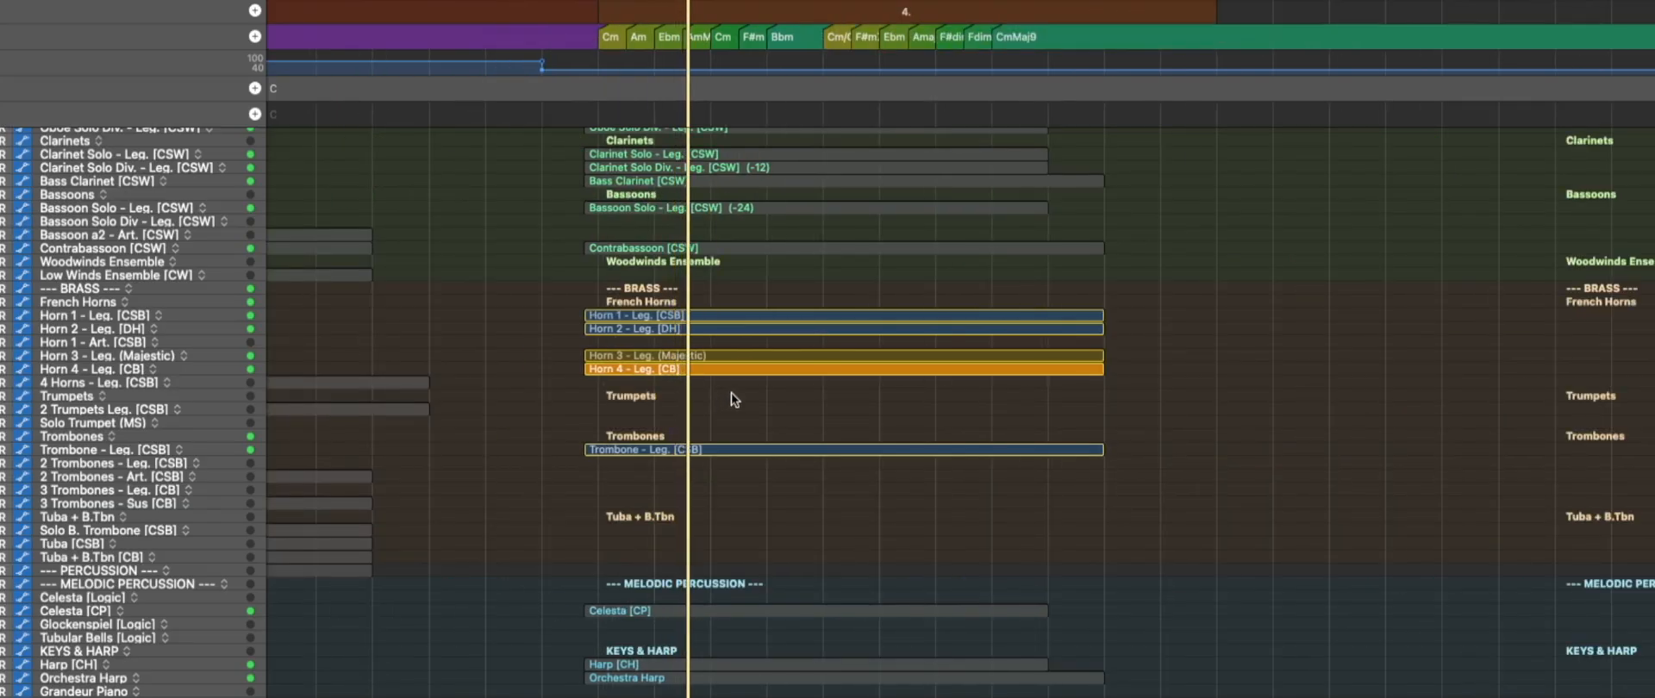
{"action": "scroll", "coordinate": [731, 392], "scroll_direction": "down", "scroll_amount": 5}
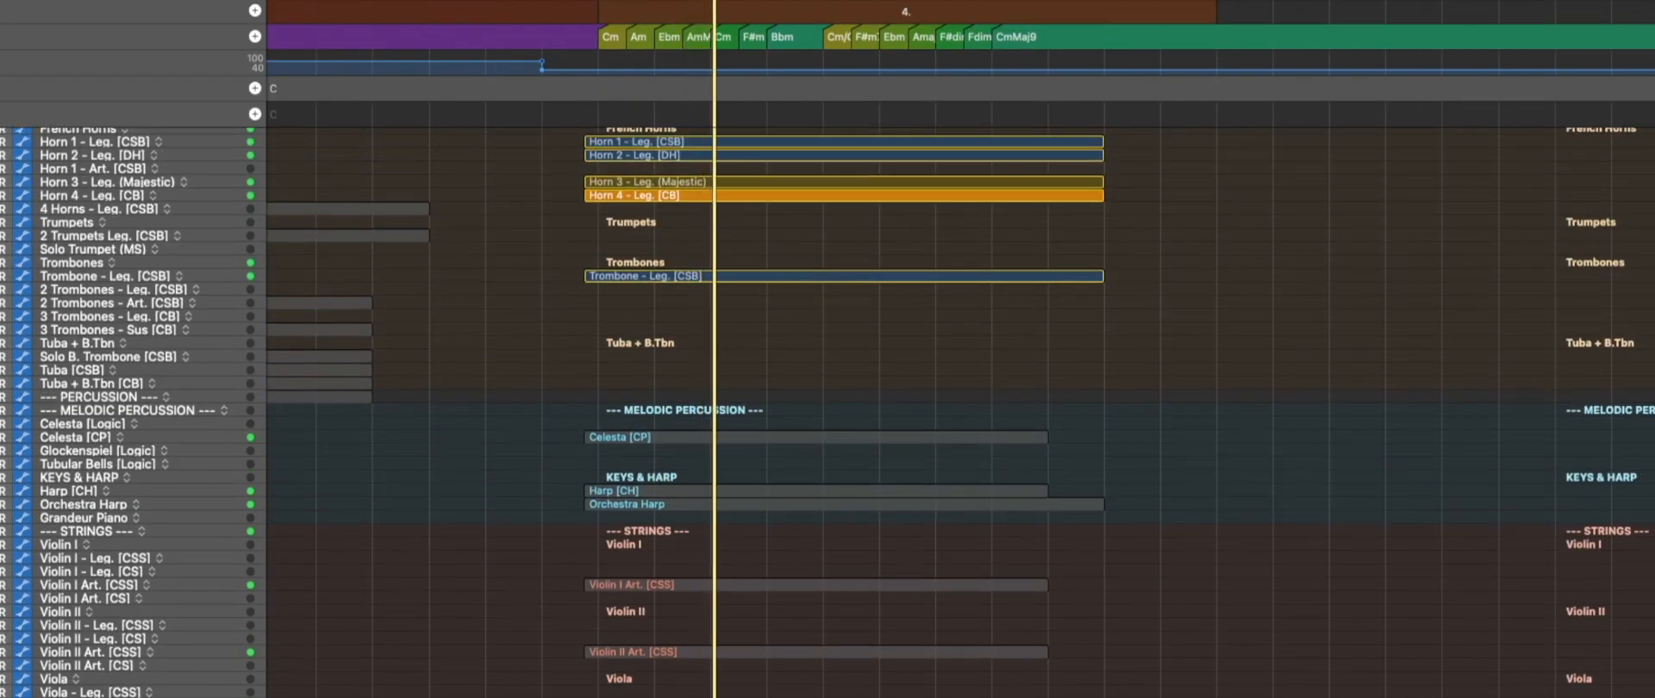
{"action": "scroll", "coordinate": [629, 386], "scroll_direction": "up", "scroll_amount": 2}
{"action": "left_click_drag", "start_coordinate": [508, 412], "coordinate": [696, 213]}
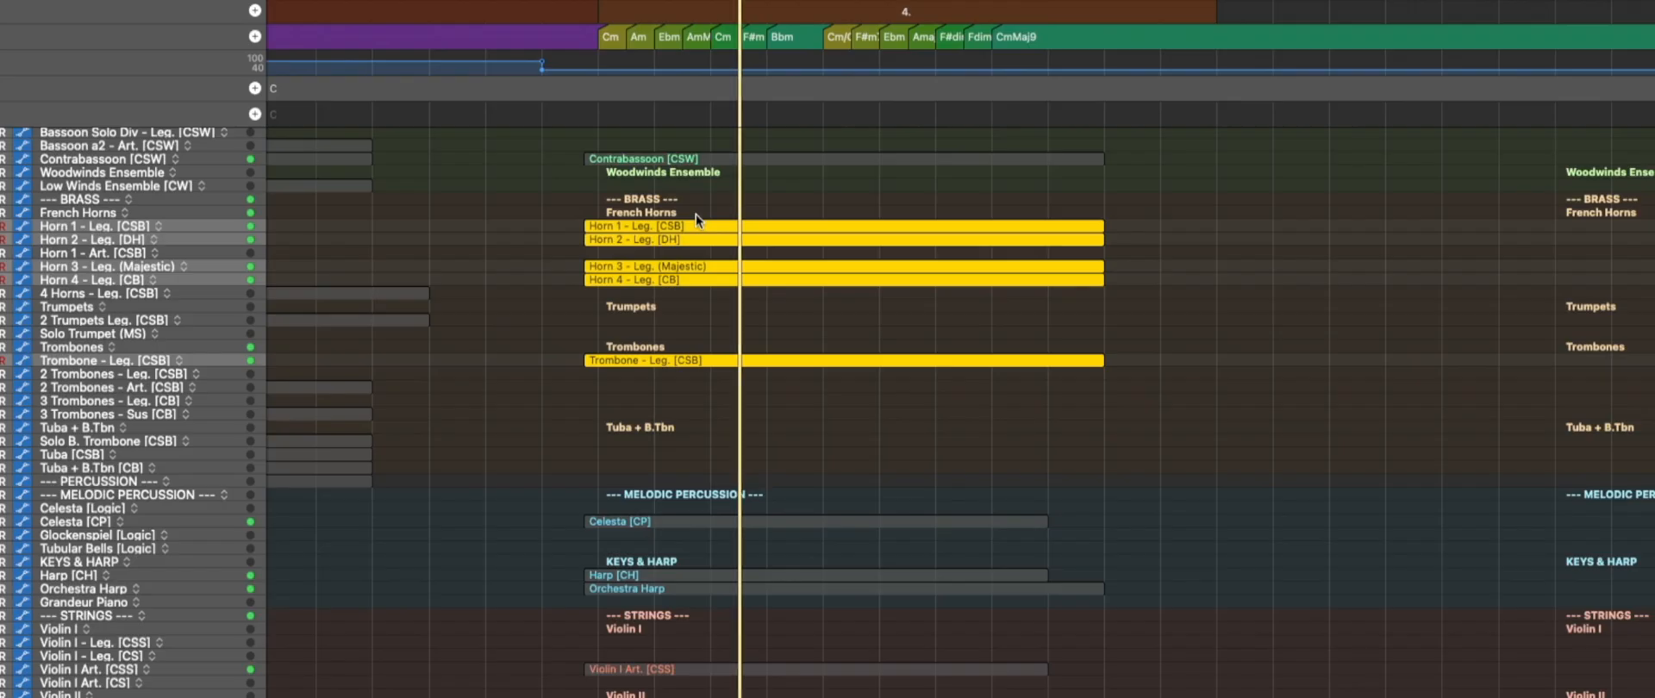
Open the selected horn and trombone regions in the Piano Roll and examine their notes from bar 52 onward during playback.
{"action": "key", "text": "p"}
{"action": "key", "text": "super+Left"}
{"action": "key", "text": "super+Left"}
{"action": "key", "text": "super+Left"}
{"action": "key", "text": "super+Left"}
{"action": "key", "text": "super+Left"}
{"action": "key", "text": "super+Left"}
{"action": "key", "text": "super+Left"}
{"action": "key", "text": "super+Left"}
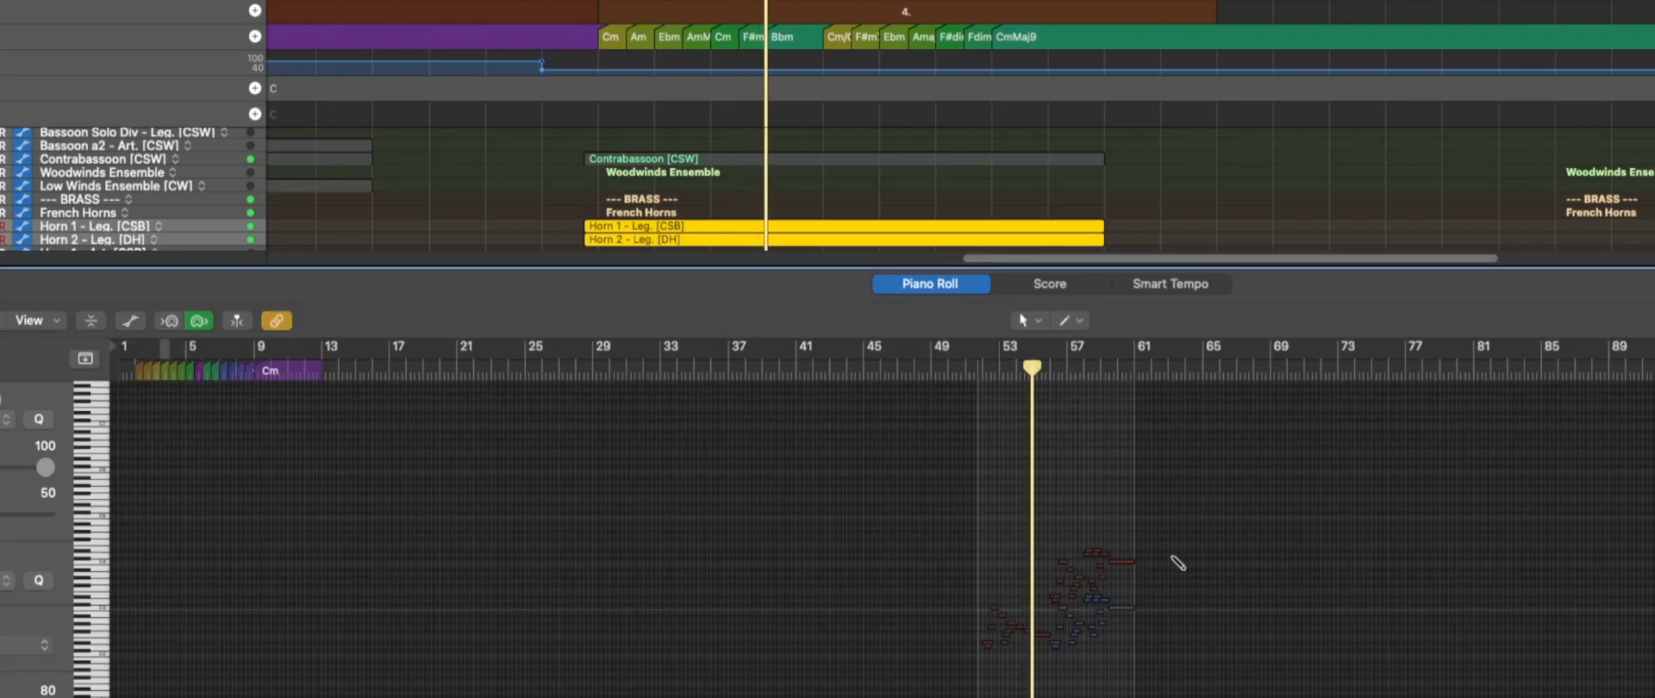
{"action": "key", "text": "super+Right"}
{"action": "key", "text": "super+Right"}
{"action": "scroll", "coordinate": [1293, 655], "scroll_direction": "right", "scroll_amount": 1}
{"action": "scroll", "coordinate": [1454, 660], "scroll_direction": "right", "scroll_amount": 5}
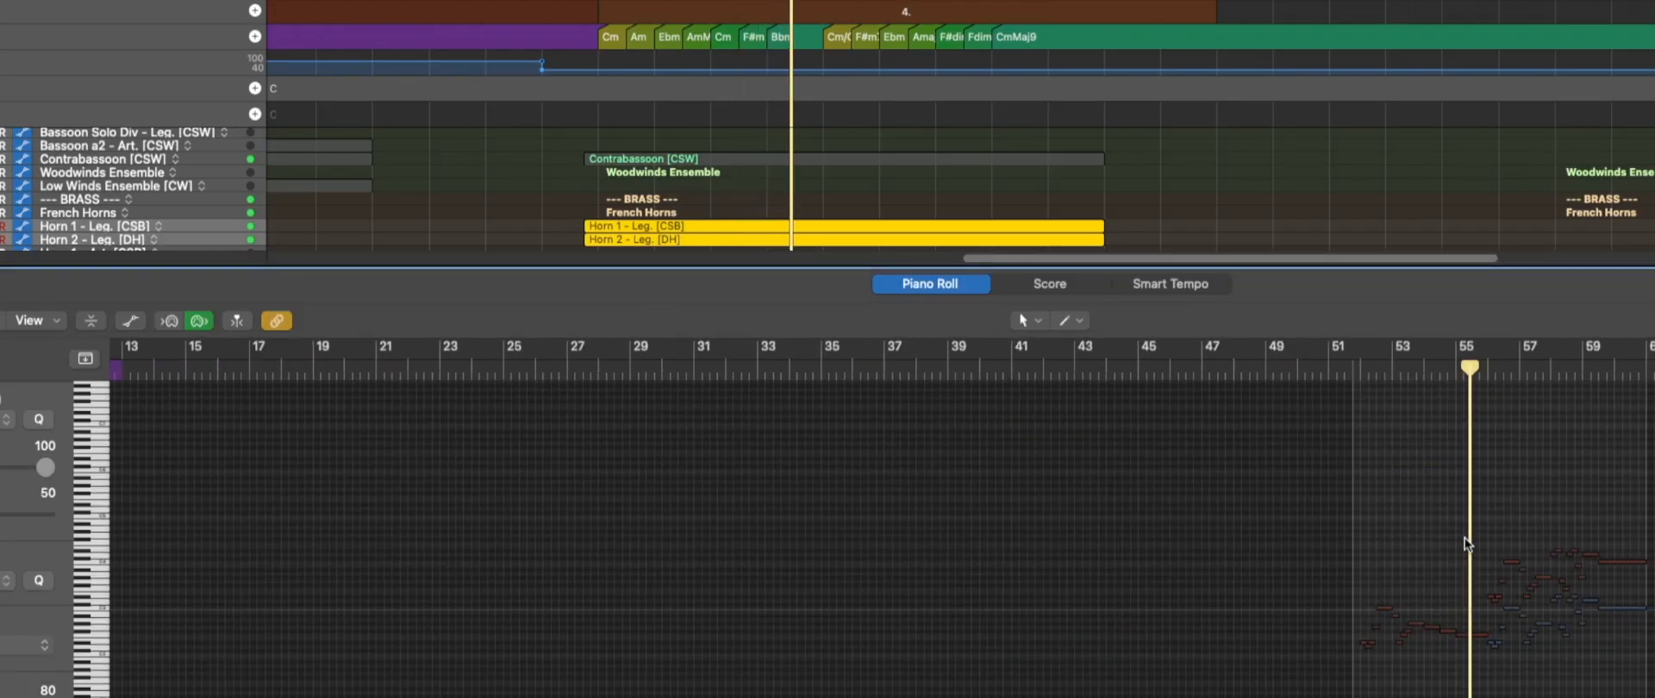
{"action": "key", "text": "super+Right"}
{"action": "key", "text": "super+Right"}
{"action": "key", "text": "super+Right"}
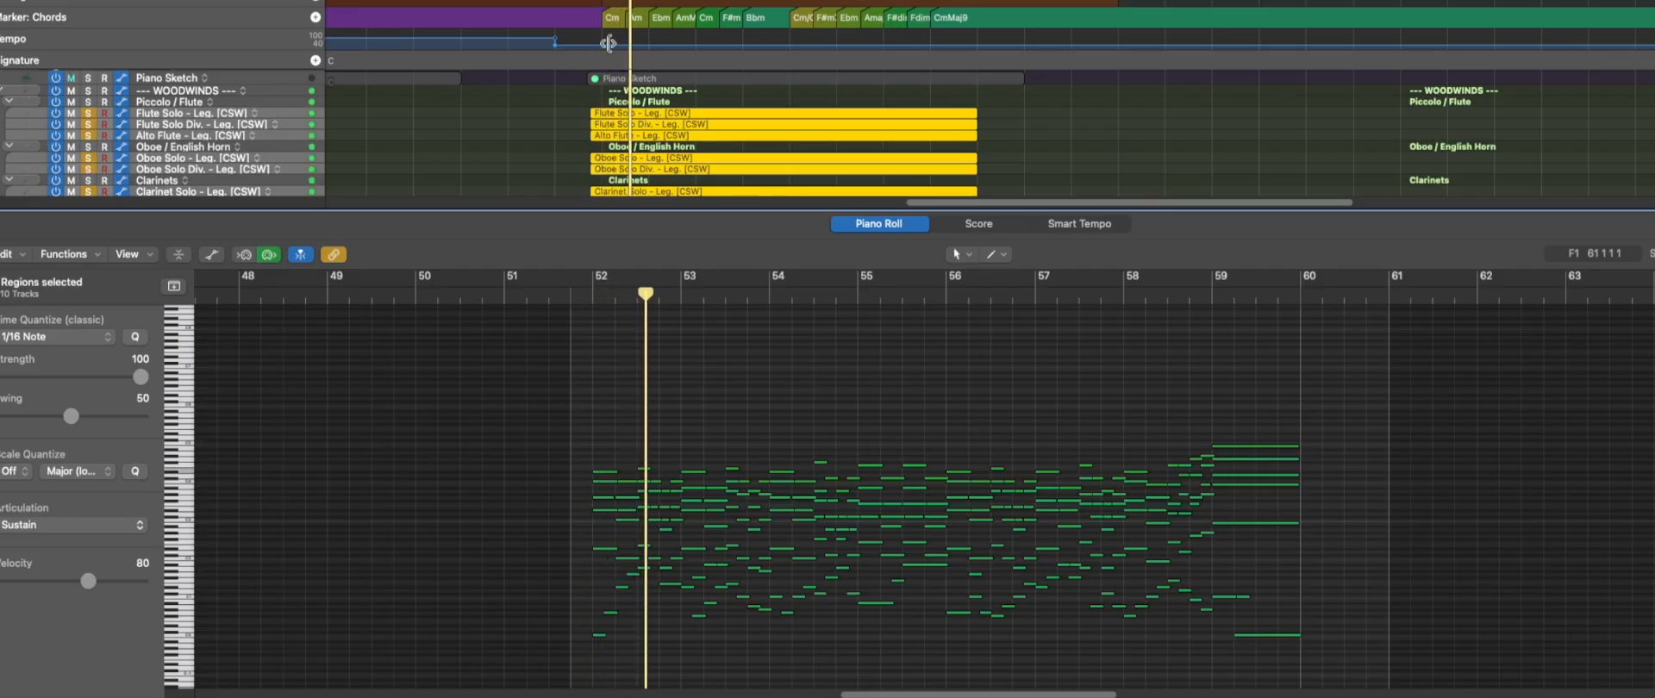
Examine the soloed woodwind regions of the fourth orchestration in the Piano Roll, following the notes from bar 52.
{"action": "scroll", "coordinate": [642, 365], "scroll_direction": "up", "scroll_amount": 10}
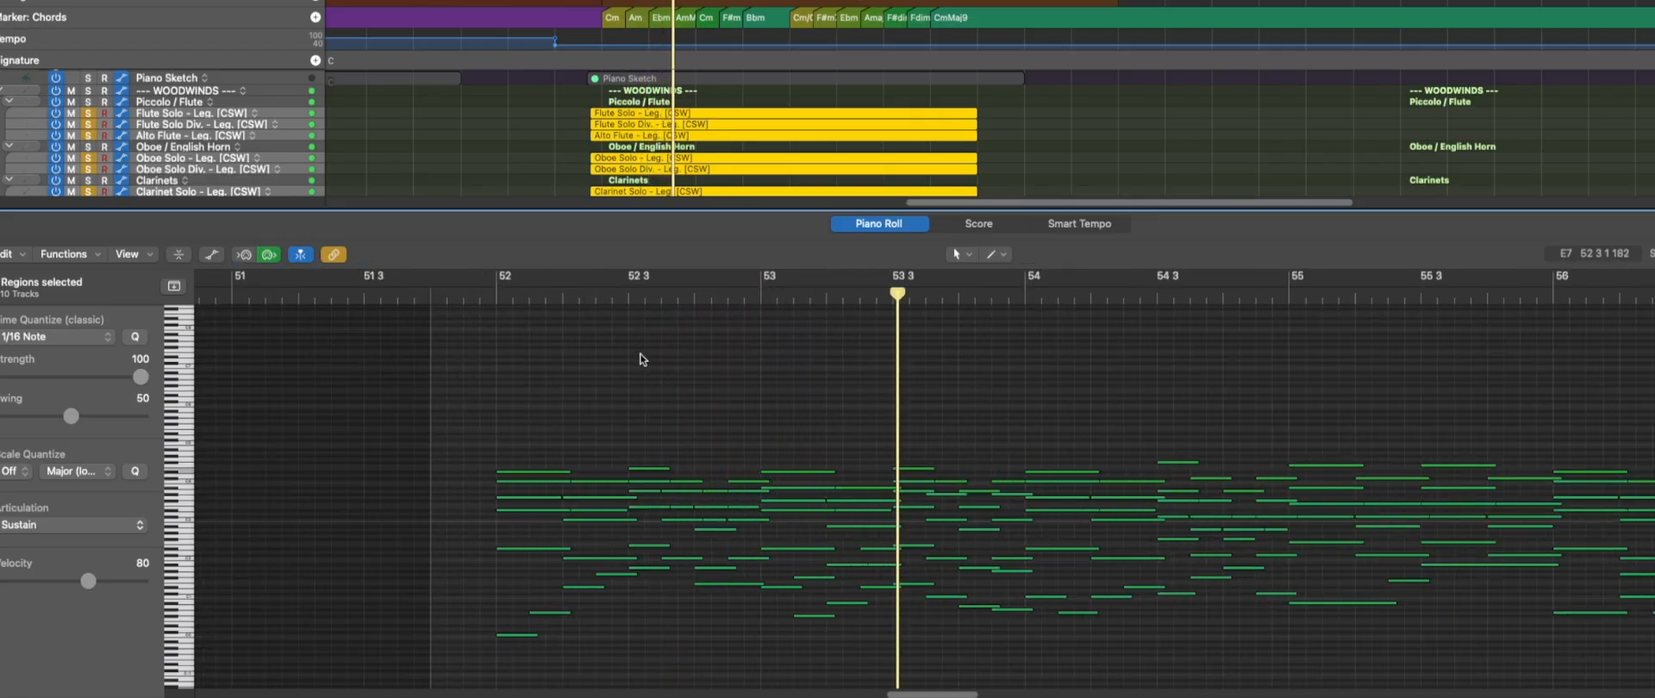
{"action": "scroll", "coordinate": [676, 351], "scroll_direction": "up", "scroll_amount": 3}
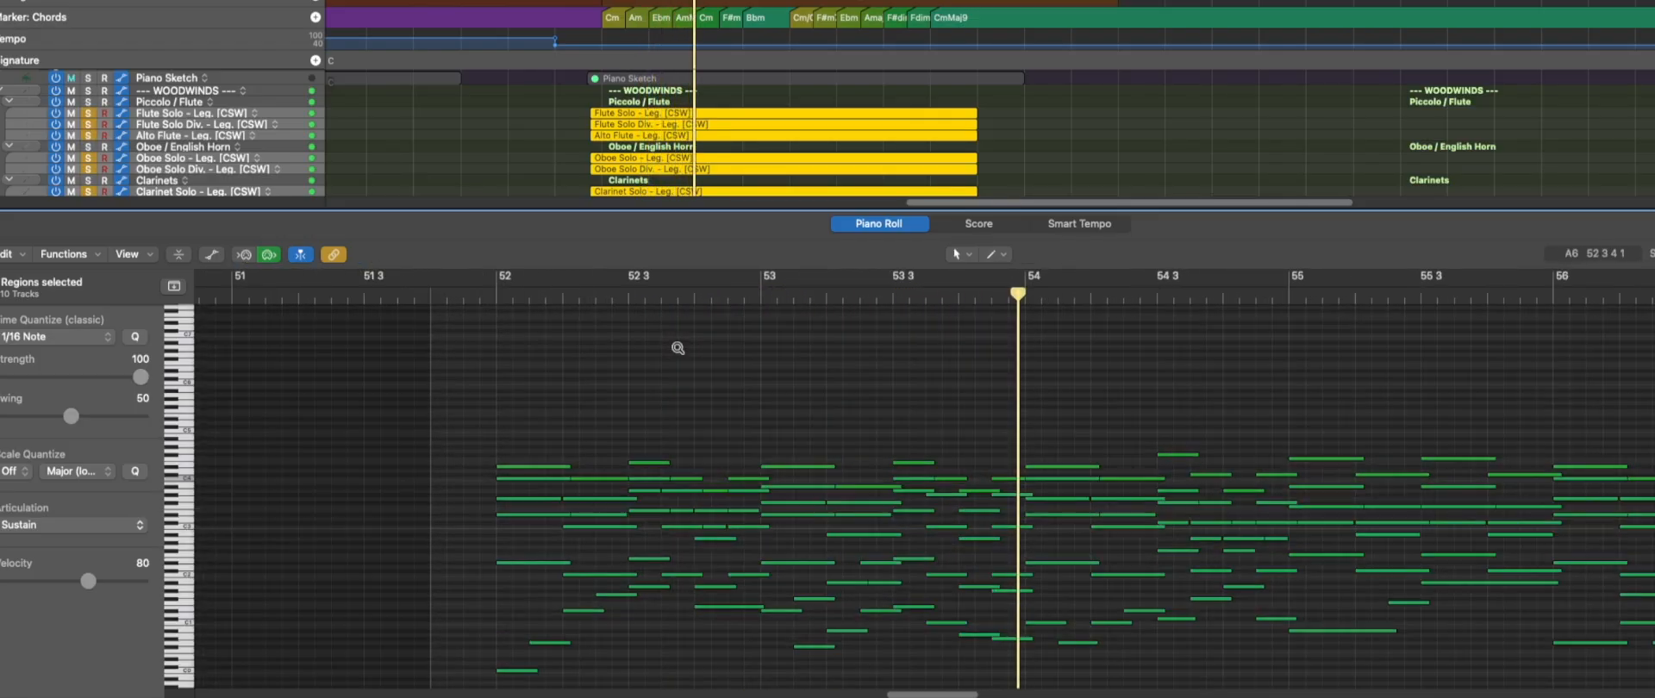
{"action": "scroll", "coordinate": [679, 352], "scroll_direction": "down", "scroll_amount": 2}
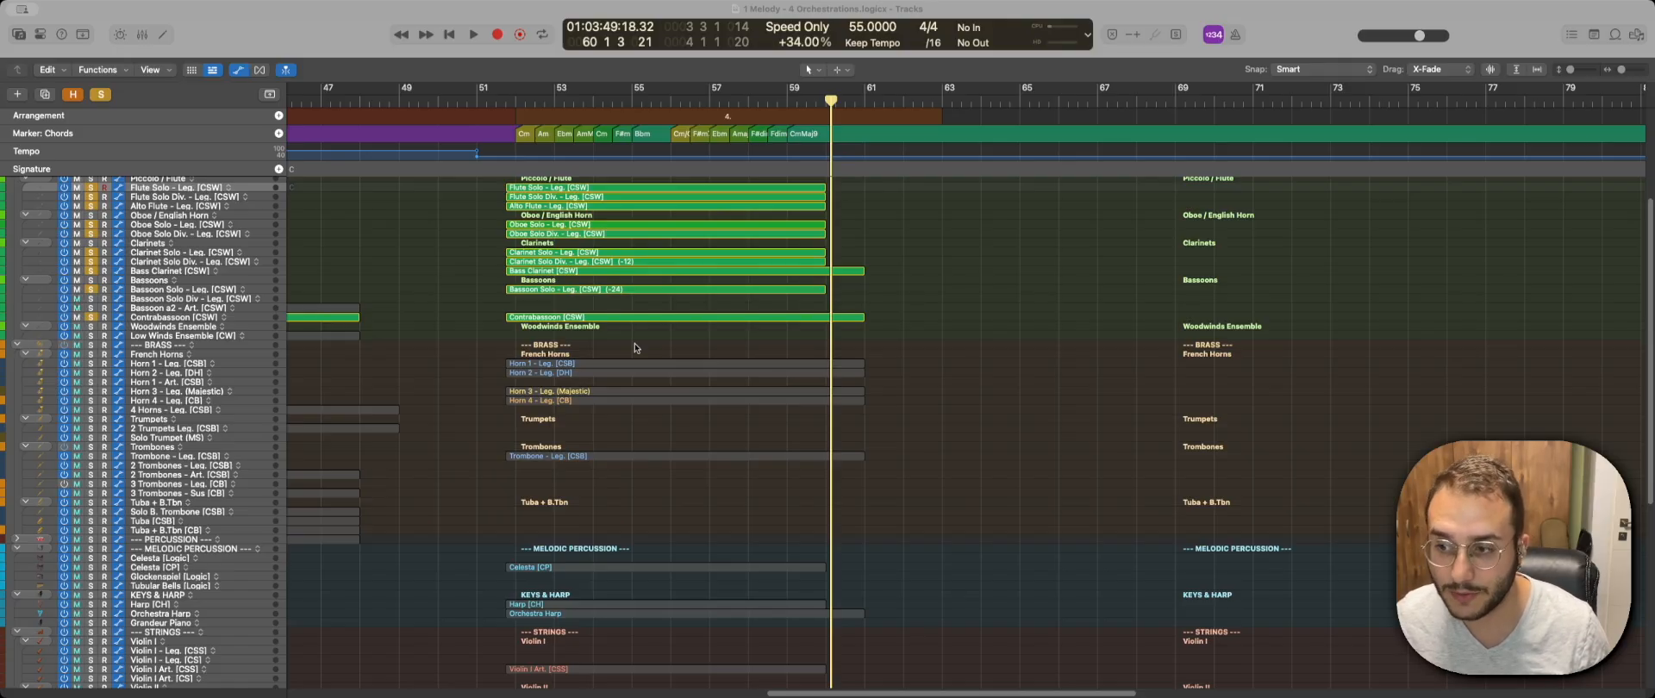
Look over the fourth orchestration's tracks from woodwinds down through brass, celesta and harps to strings, with the woodwinds soloed.
{"action": "scroll", "coordinate": [636, 348], "scroll_direction": "down", "scroll_amount": 3}
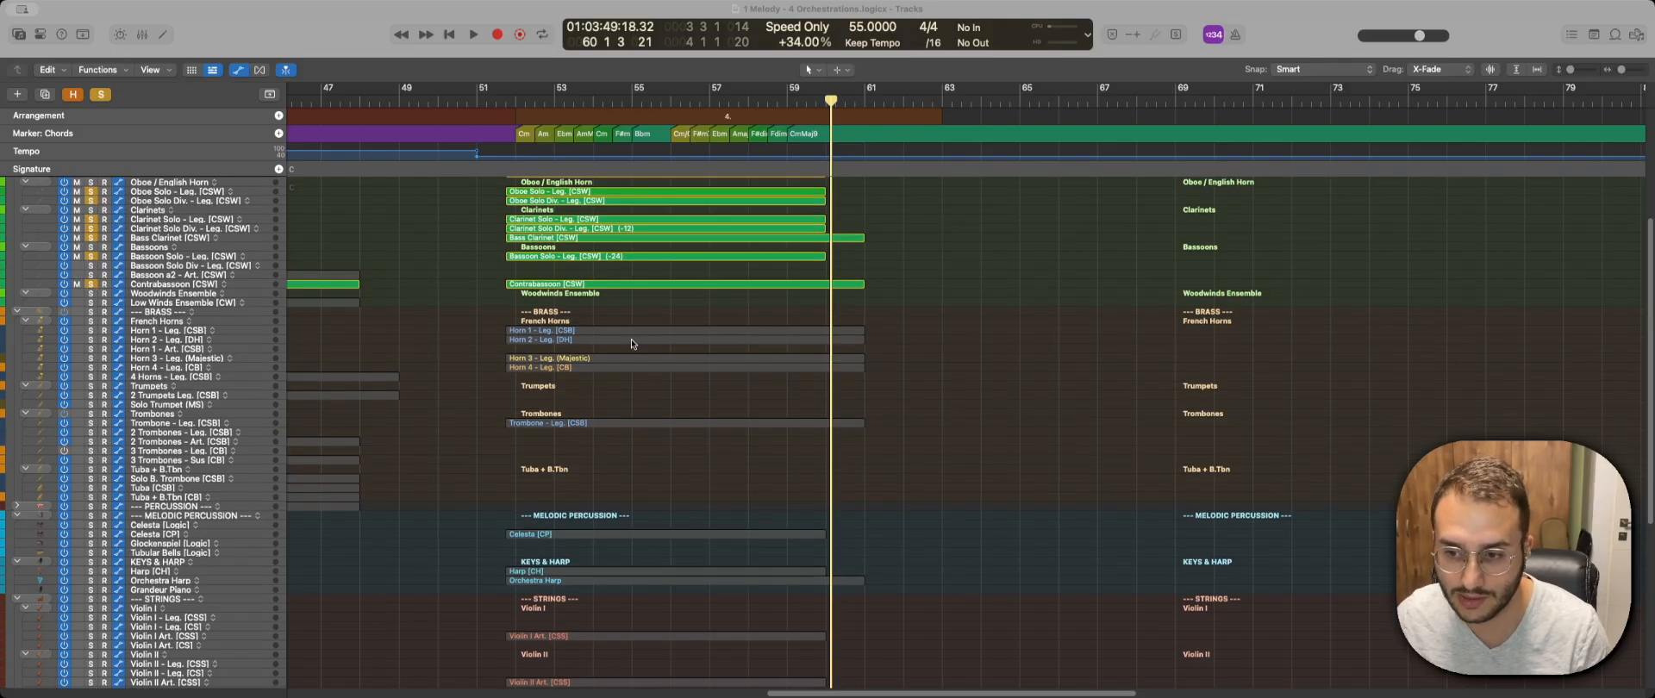
{"action": "scroll", "coordinate": [631, 344], "scroll_direction": "down", "scroll_amount": 1}
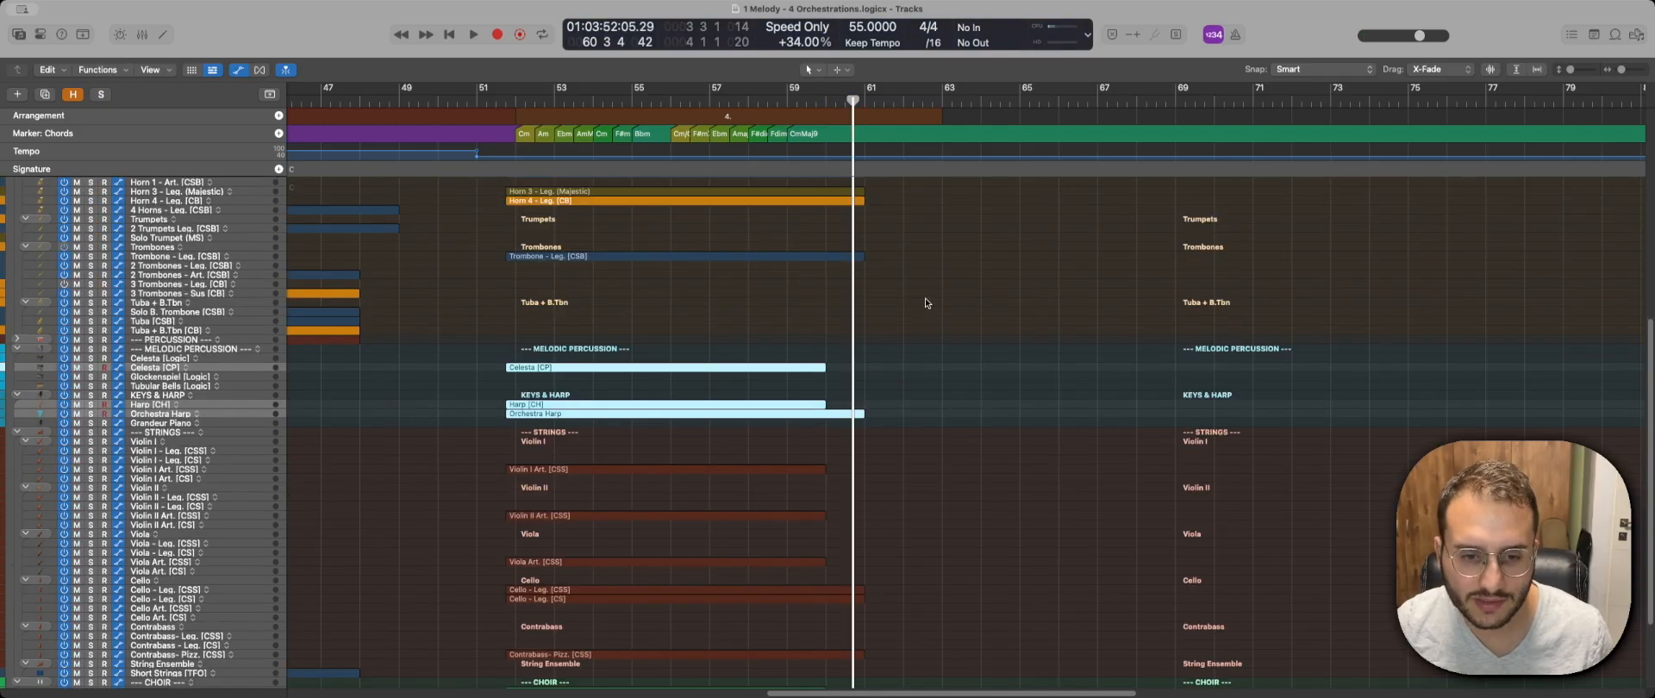
{"action": "key", "text": "ctrl+s"}
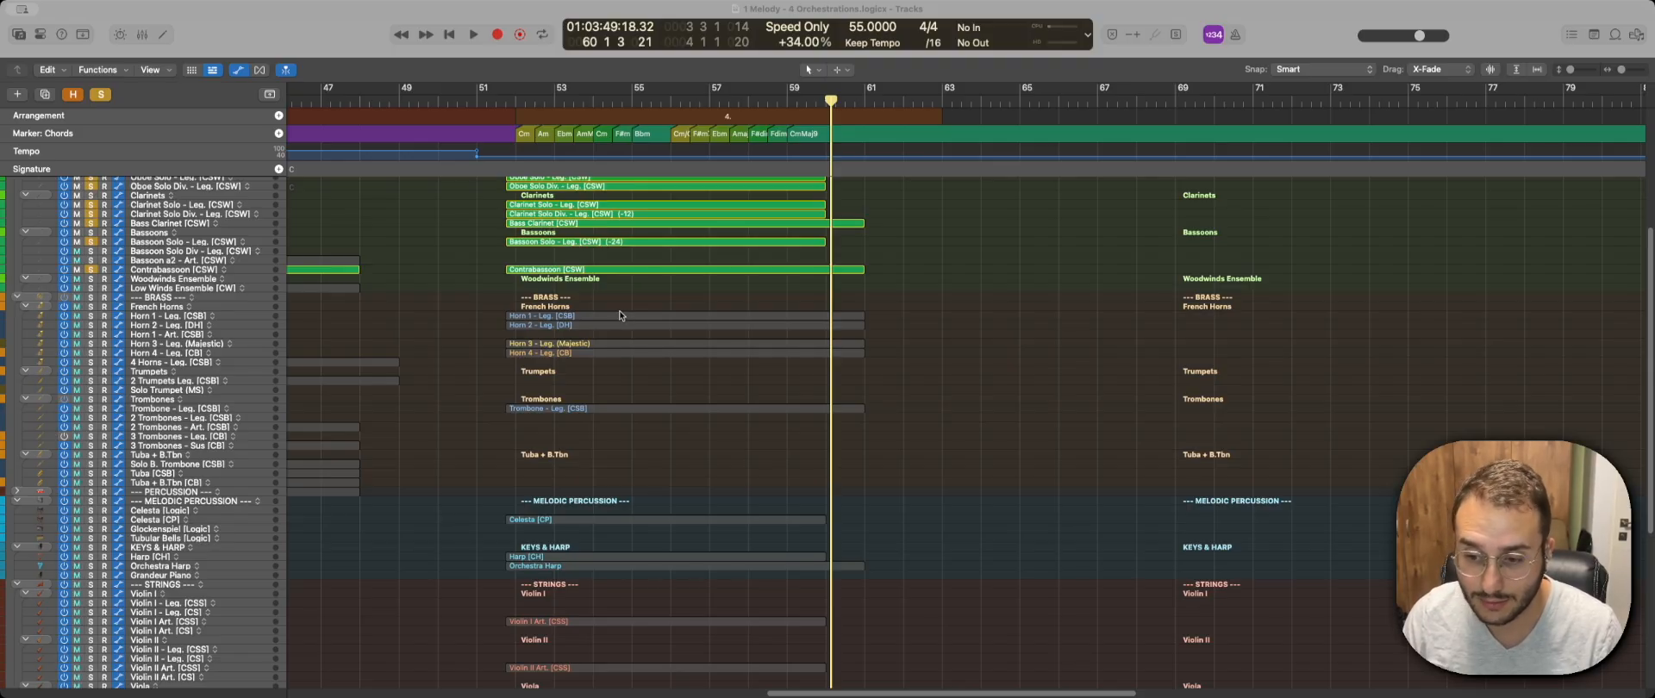
{"action": "scroll", "coordinate": [619, 316], "scroll_direction": "up", "scroll_amount": 5}
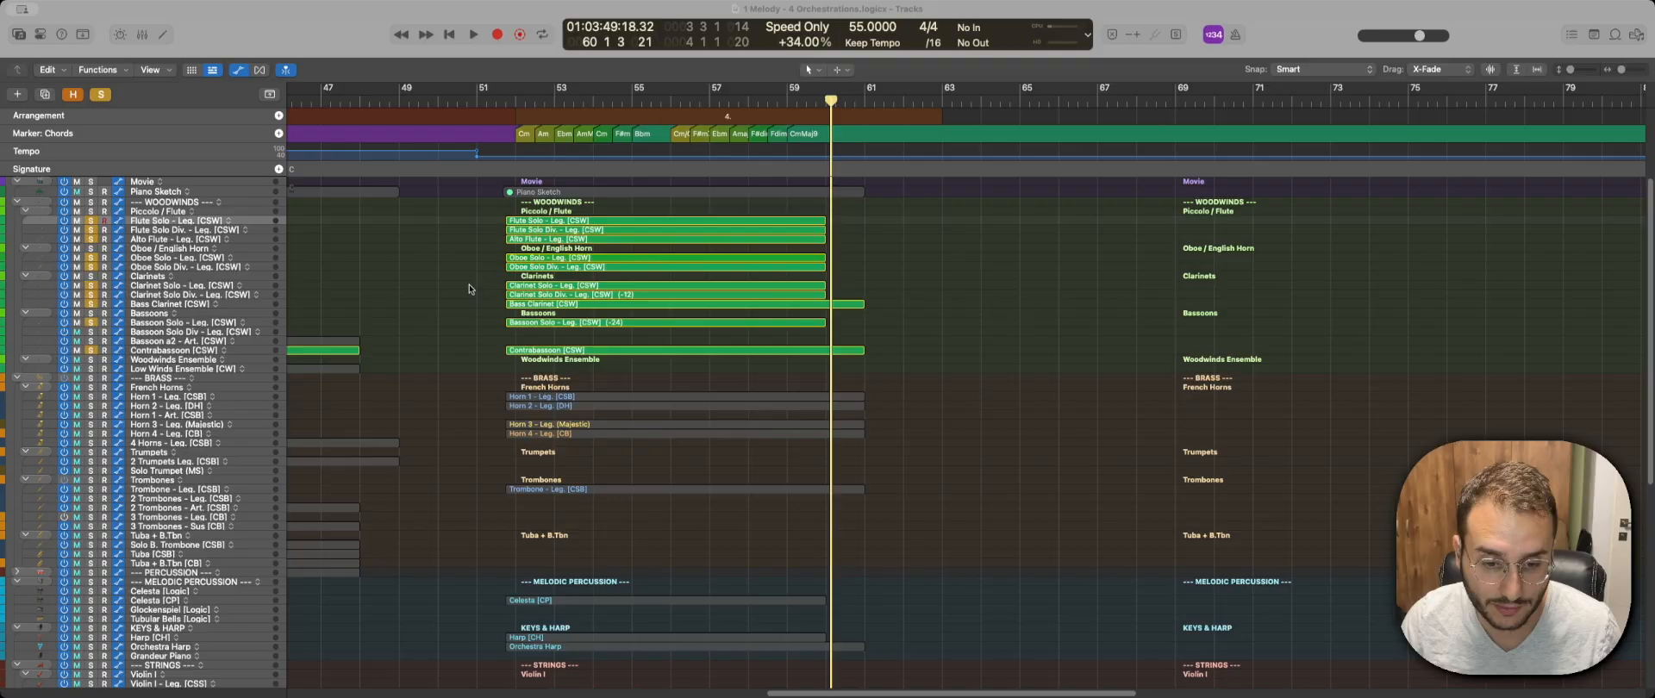